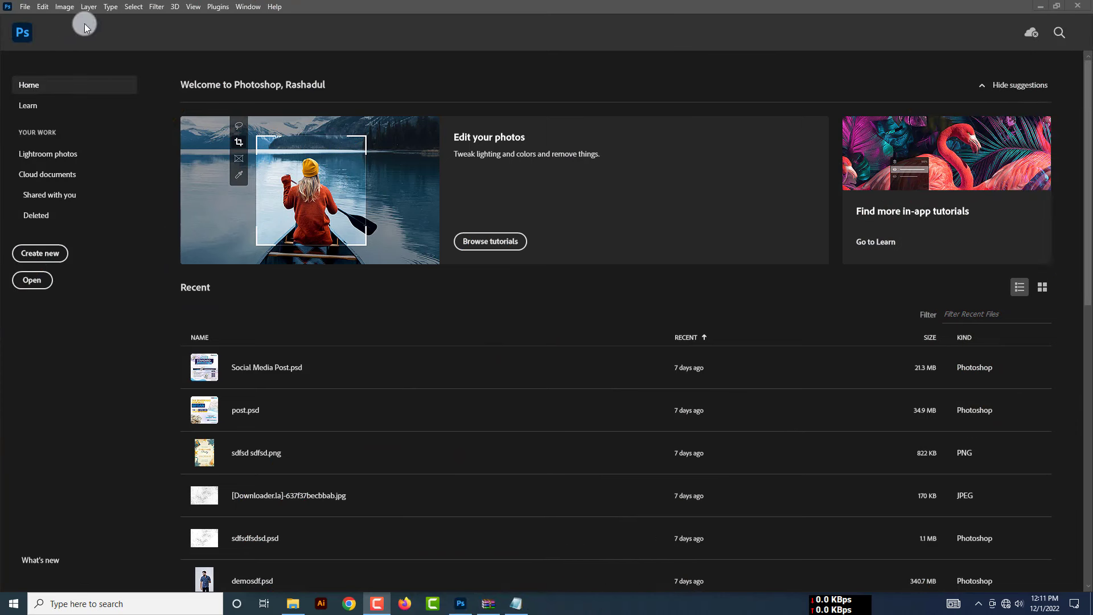
Create a blank 1832 × 2776 px document named 'Book Cover Art'.
{"action": "left_click", "coordinate": [40, 253]}
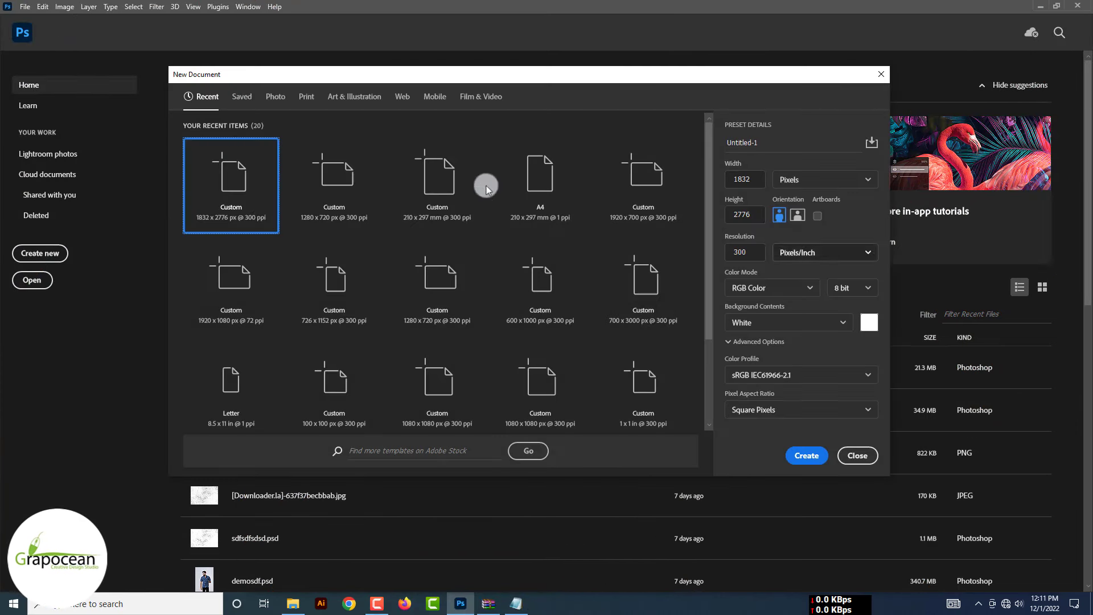
{"action": "left_click", "coordinate": [771, 142]}
{"action": "key", "text": "BackSpace"}
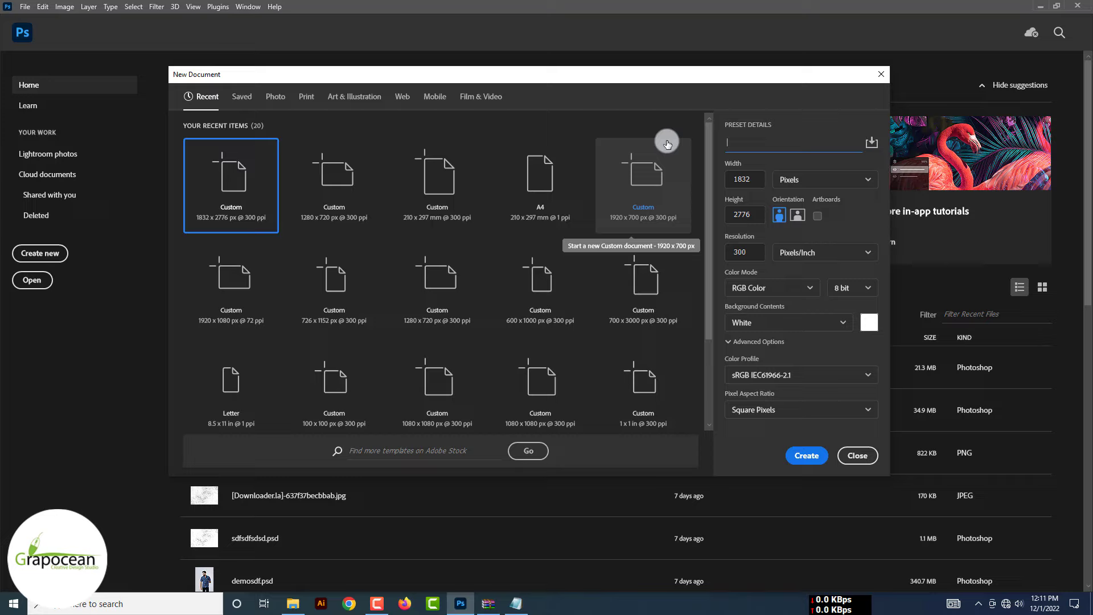
{"action": "type", "text": "Book Cover"}
{"action": "type", "text": " Art"}
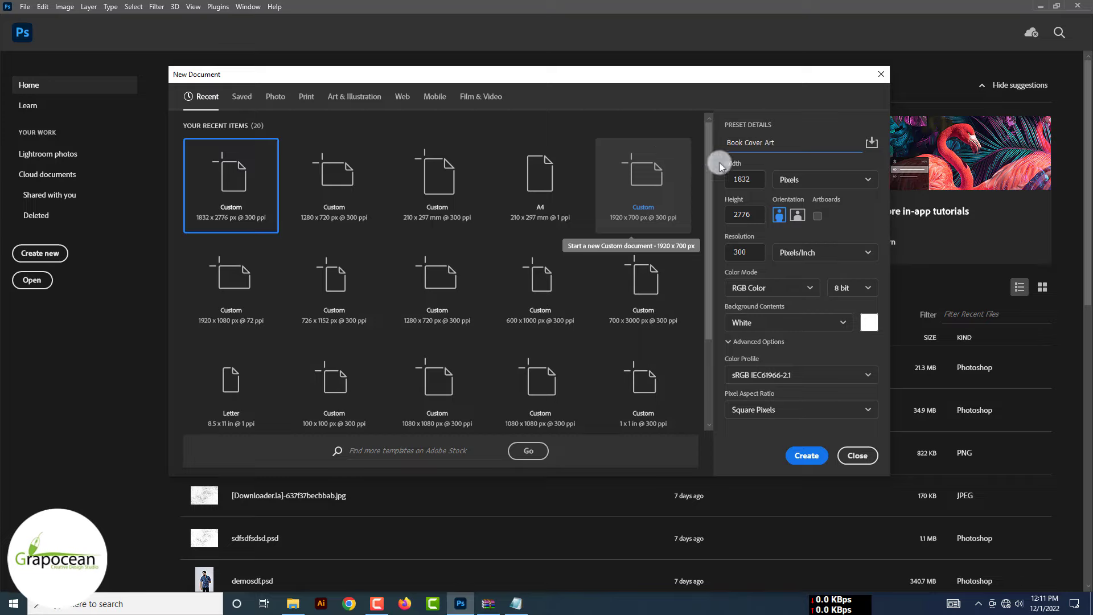
{"action": "left_click", "coordinate": [806, 454]}
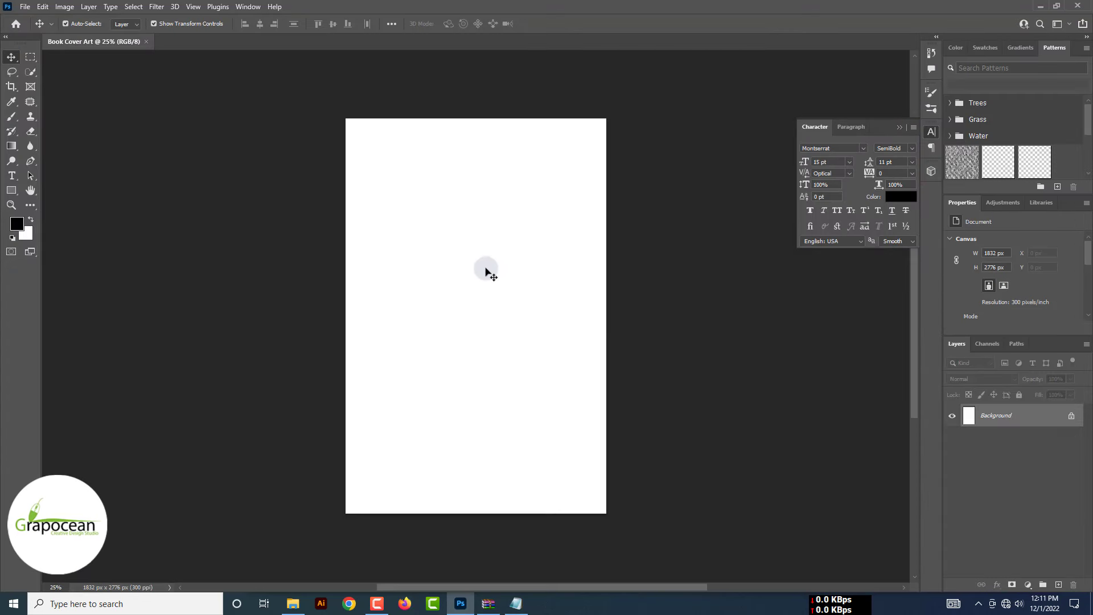
{"action": "key", "text": "alt+f"}
Open the portrait of the woman holding cloth and bring it into Book Cover Art.
{"action": "key", "text": "o"}
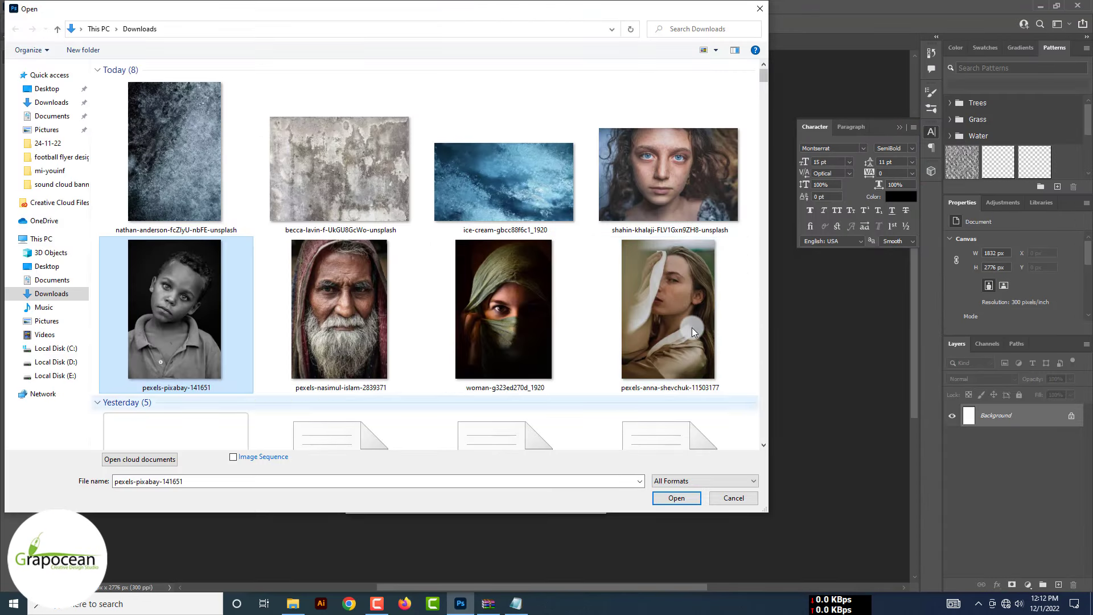
{"action": "left_click", "coordinate": [691, 327]}
{"action": "left_click", "coordinate": [676, 497]}
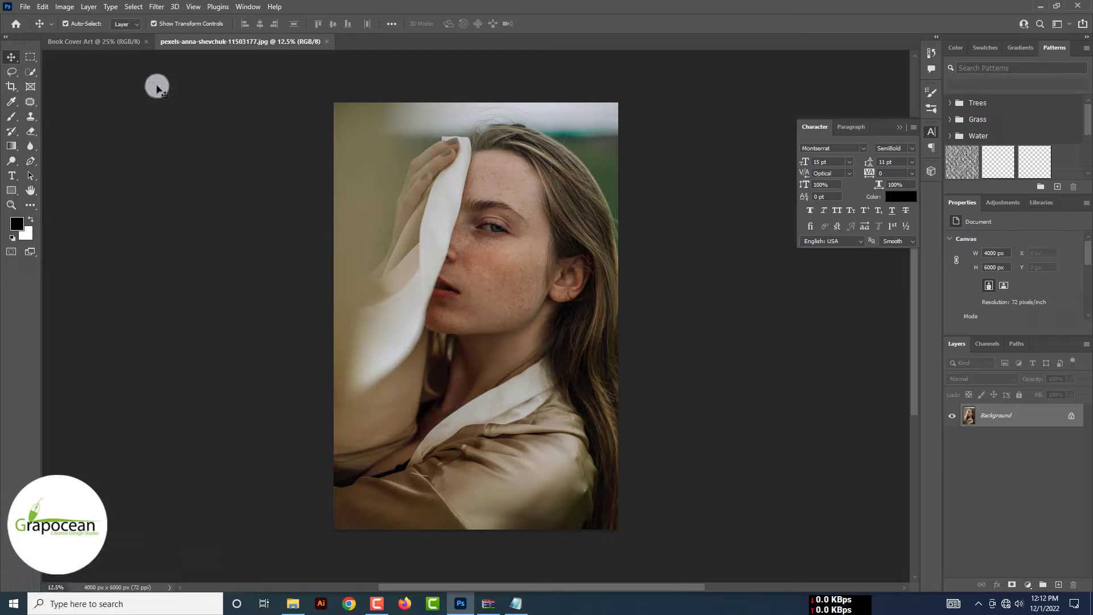
{"action": "mouse_move", "coordinate": [363, 134]}
{"action": "left_mouse_down"}
{"action": "mouse_move", "coordinate": [488, 170]}
{"action": "mouse_move", "coordinate": [474, 213]}
{"action": "mouse_move", "coordinate": [489, 278]}
{"action": "left_mouse_up"}
{"action": "left_click", "coordinate": [657, 255]}
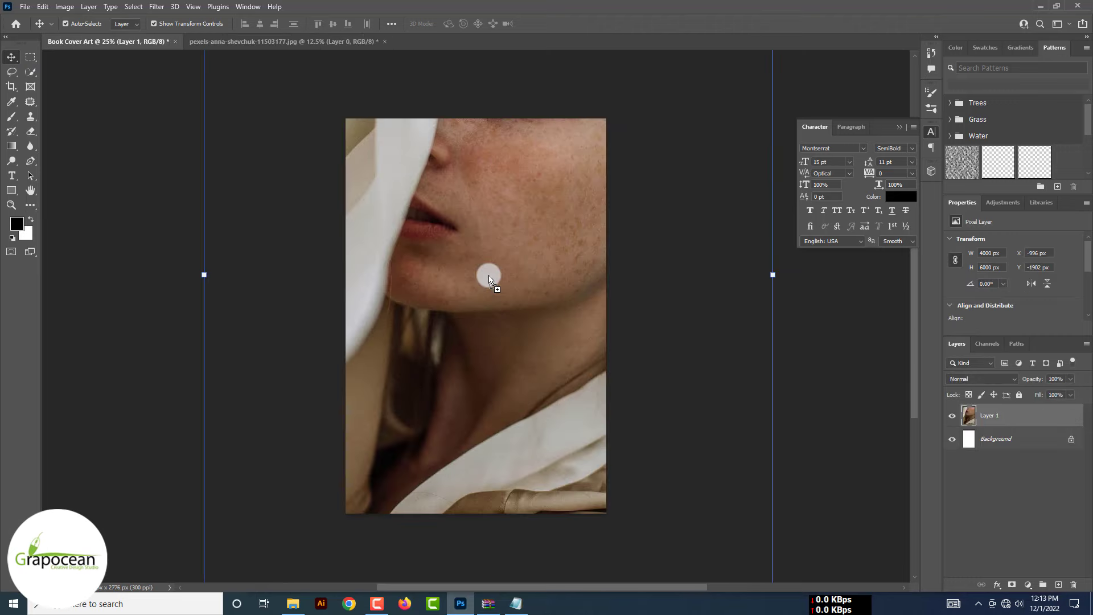
Convert the portrait to a smart object, scale it to fill the page, and duplicate it.
{"action": "scroll", "coordinate": [489, 277], "scroll_direction": "down", "scroll_amount": 5}
{"action": "right_click", "coordinate": [1028, 415]}
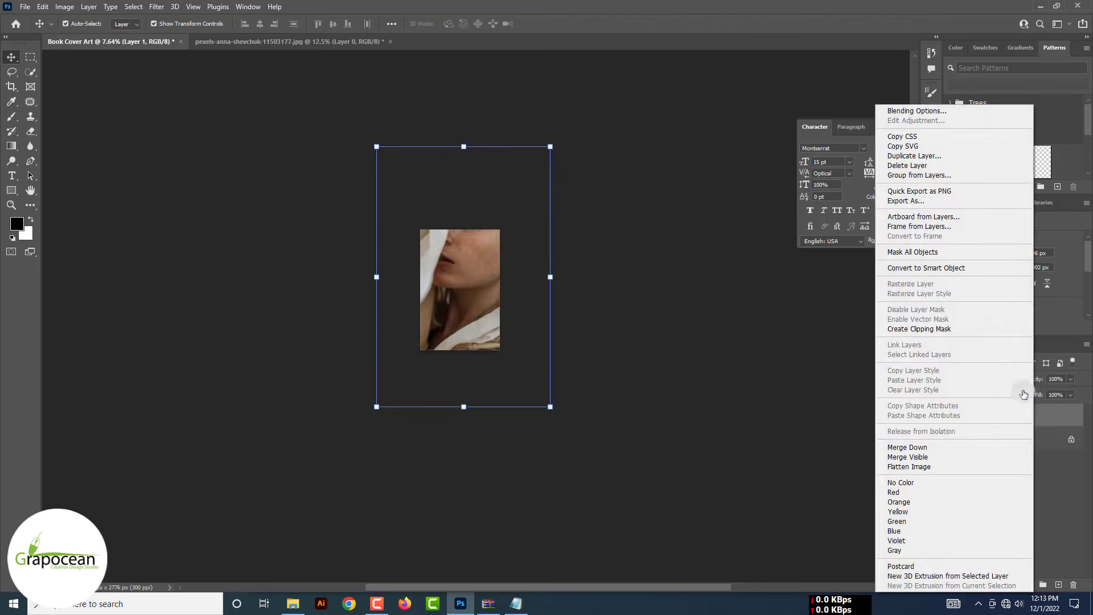
{"action": "left_click", "coordinate": [953, 269]}
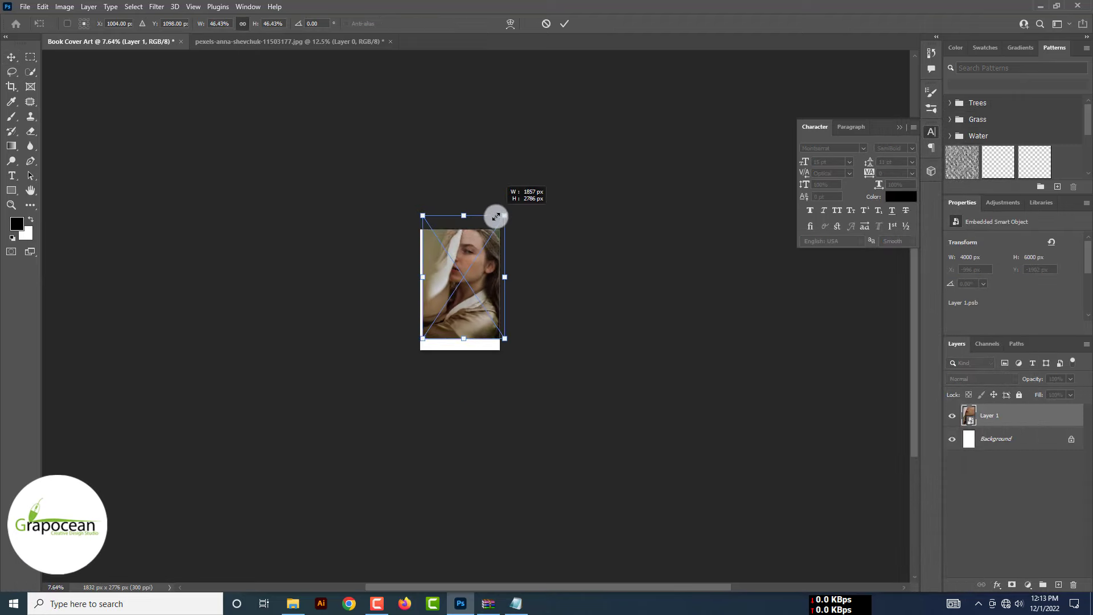
{"action": "left_click_drag", "start_coordinate": [529, 171], "coordinate": [496, 235]}
{"action": "left_click_drag", "start_coordinate": [495, 344], "coordinate": [505, 353]}
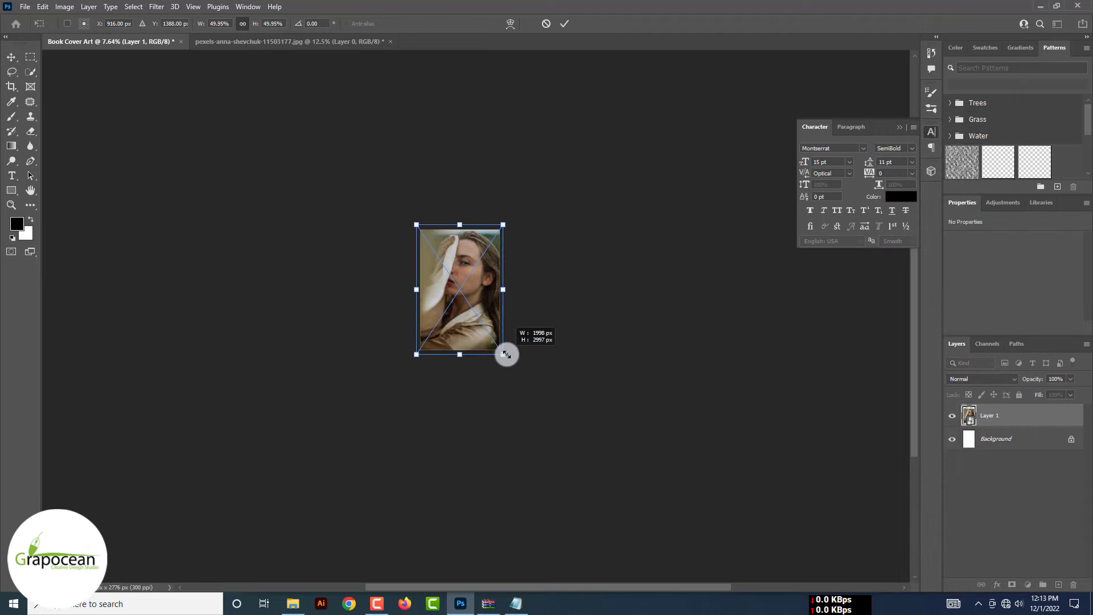
{"action": "left_click", "coordinate": [563, 23]}
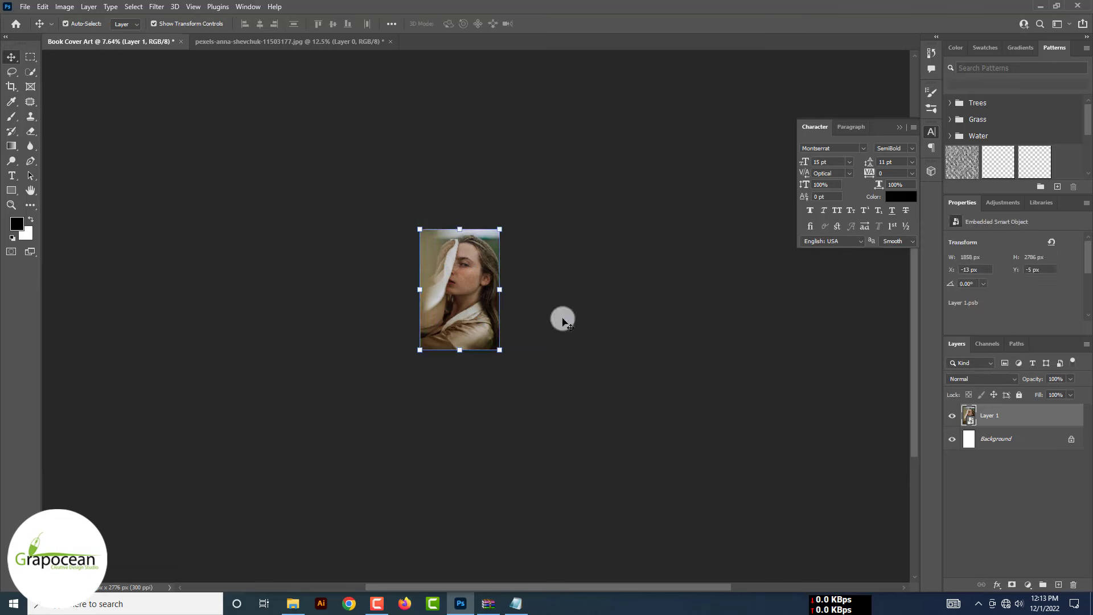
{"action": "key", "text": "ctrl+j"}
{"action": "key", "text": "ctrl+0"}
In Camera Raw, set Exposure to -1.75, Whites to +35, and adjust the remaining Basic sliders.
{"action": "left_click", "coordinate": [156, 6]}
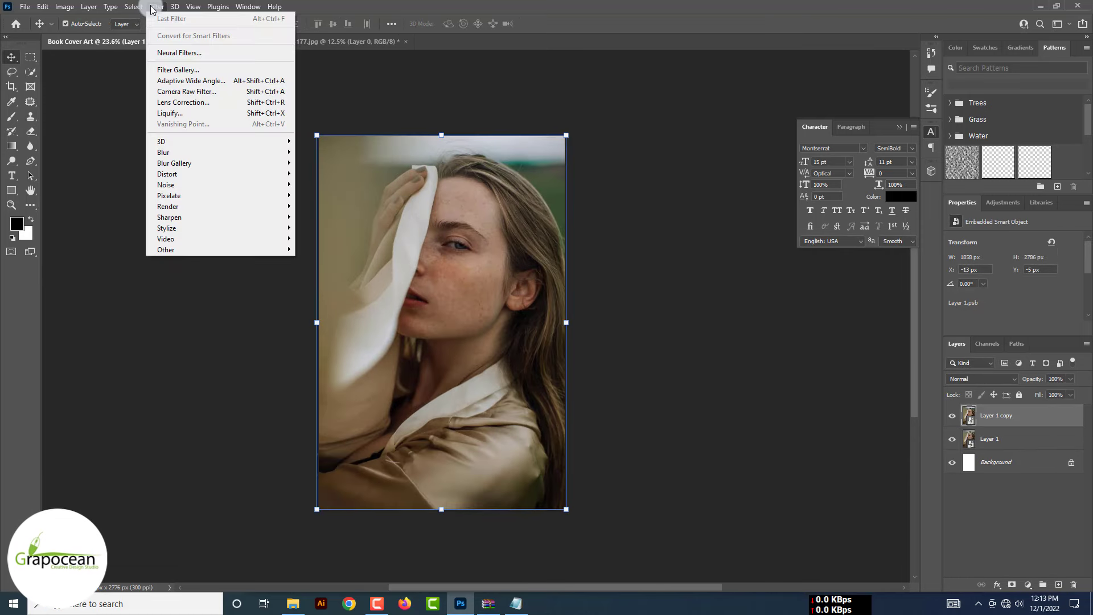
{"action": "left_click", "coordinate": [197, 91]}
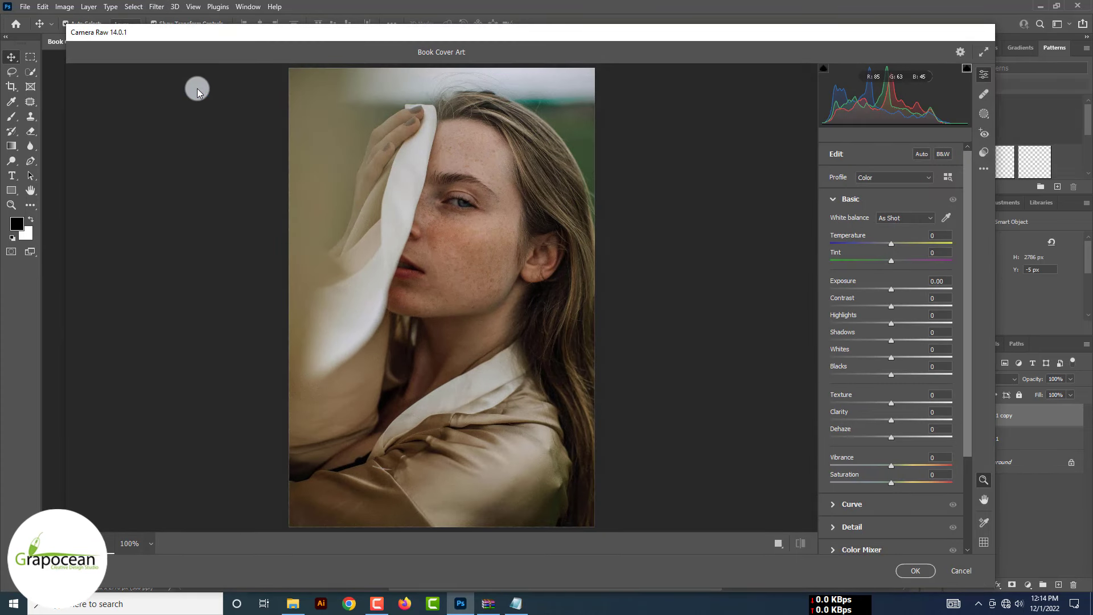
{"action": "mouse_move", "coordinate": [892, 288]}
{"action": "left_mouse_down"}
{"action": "mouse_move", "coordinate": [905, 288]}
{"action": "mouse_move", "coordinate": [871, 286]}
{"action": "mouse_move", "coordinate": [928, 319]}
{"action": "mouse_move", "coordinate": [883, 320]}
{"action": "left_mouse_up"}
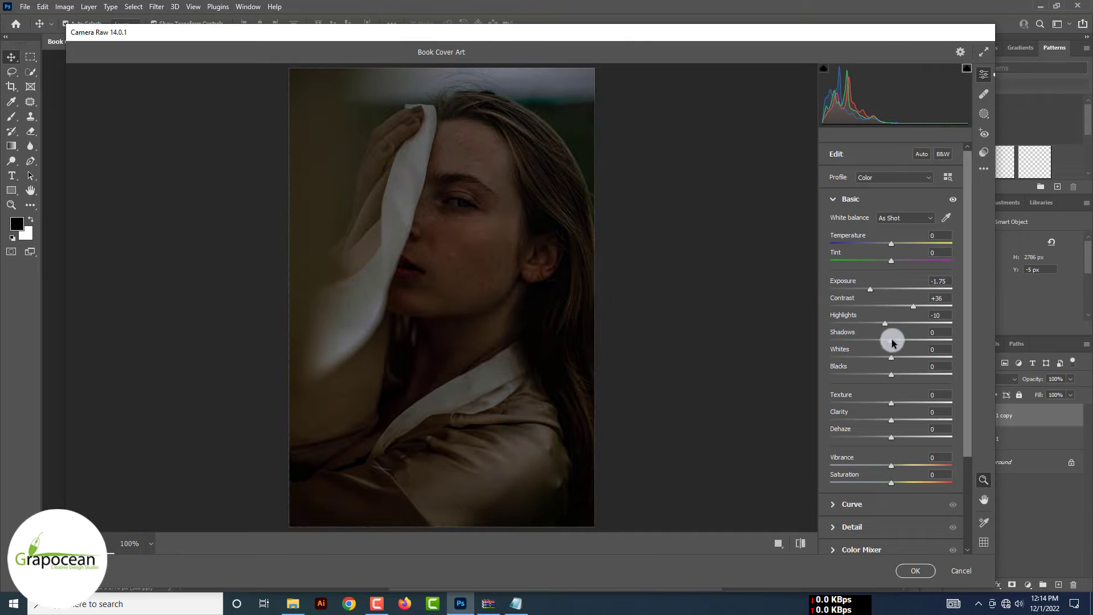
{"action": "mouse_move", "coordinate": [892, 358]}
{"action": "left_mouse_down"}
{"action": "mouse_move", "coordinate": [917, 356]}
{"action": "mouse_move", "coordinate": [900, 356]}
{"action": "mouse_move", "coordinate": [920, 375]}
{"action": "left_mouse_up"}
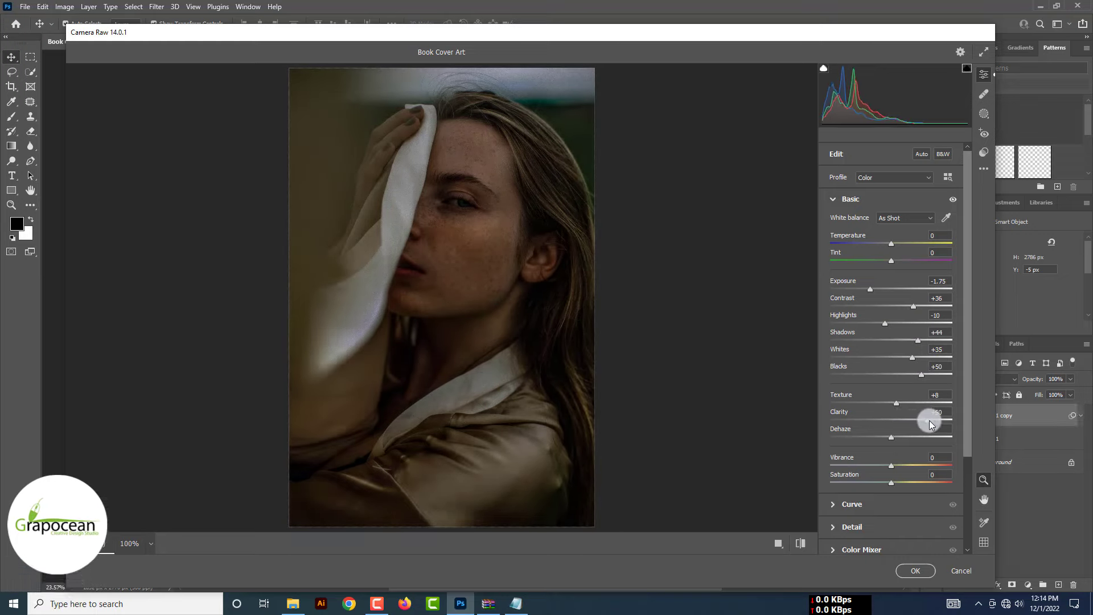
{"action": "left_click_drag", "start_coordinate": [971, 370], "coordinate": [975, 445]}
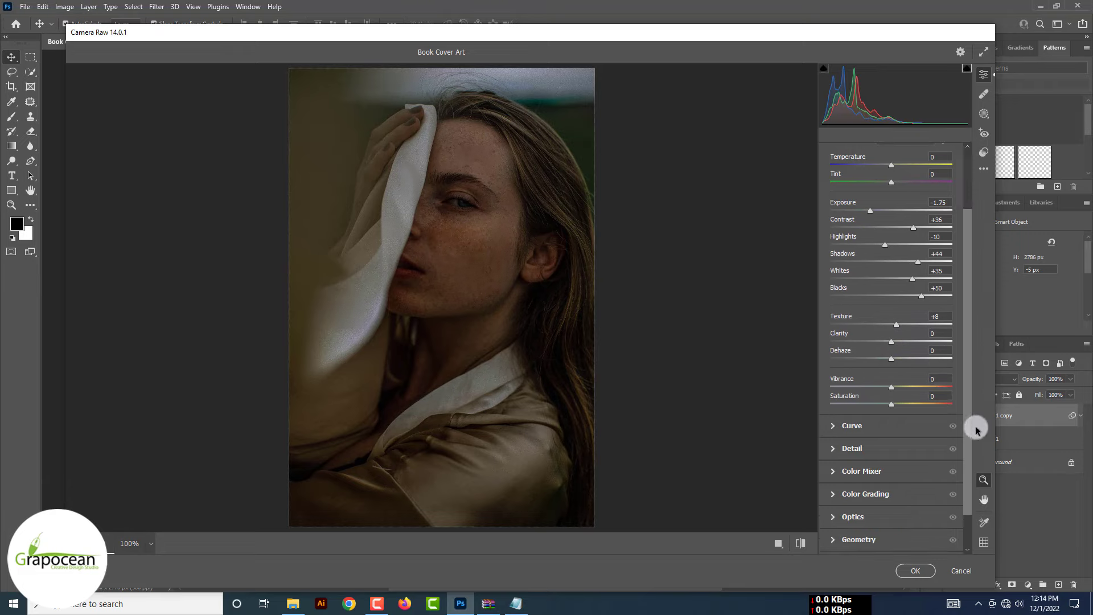
{"action": "mouse_move", "coordinate": [891, 357]}
{"action": "left_mouse_down"}
{"action": "mouse_move", "coordinate": [954, 359]}
{"action": "mouse_move", "coordinate": [796, 354]}
{"action": "mouse_move", "coordinate": [852, 364]}
{"action": "mouse_move", "coordinate": [941, 341]}
{"action": "mouse_move", "coordinate": [876, 360]}
{"action": "mouse_move", "coordinate": [887, 360]}
{"action": "left_mouse_up"}
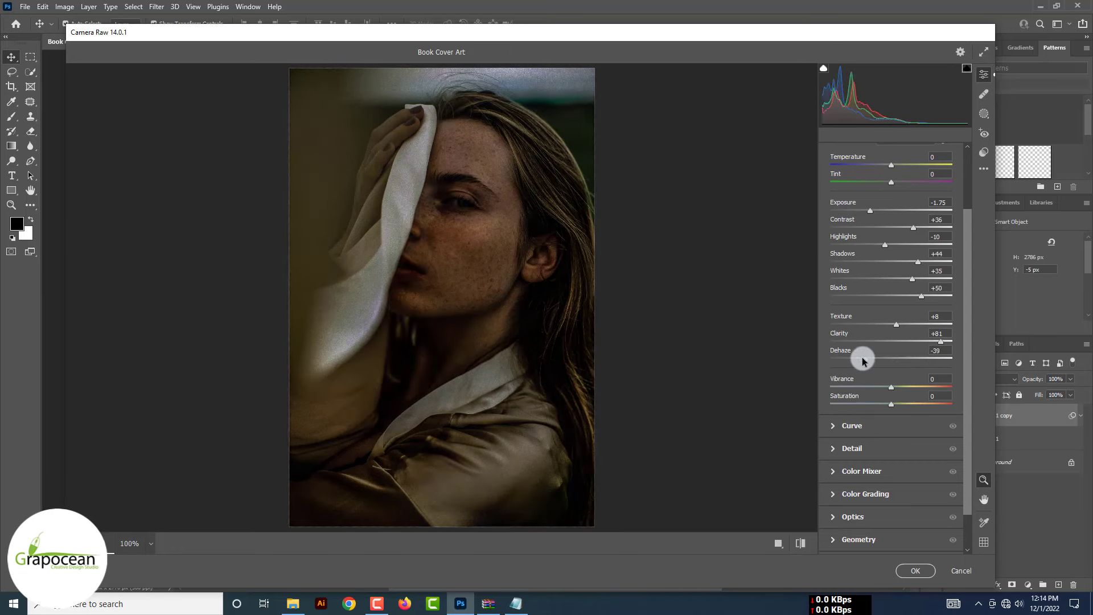
Set Detail sharpening and colour noise reduction to 43, then apply the Camera Raw filter.
{"action": "scroll", "coordinate": [939, 365], "scroll_direction": "down", "scroll_amount": 2}
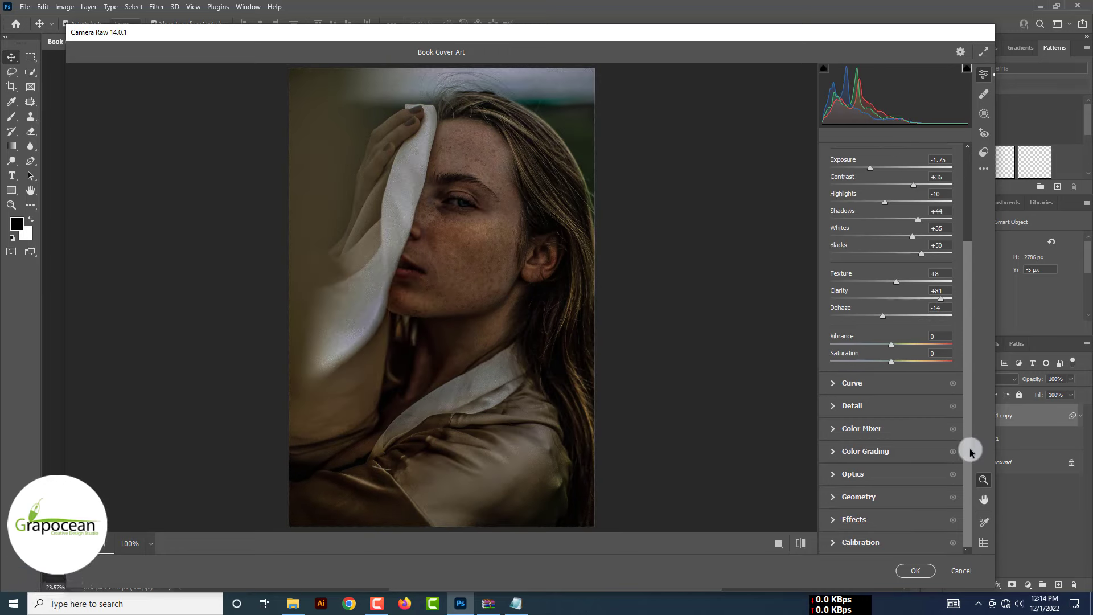
{"action": "left_click", "coordinate": [832, 405]}
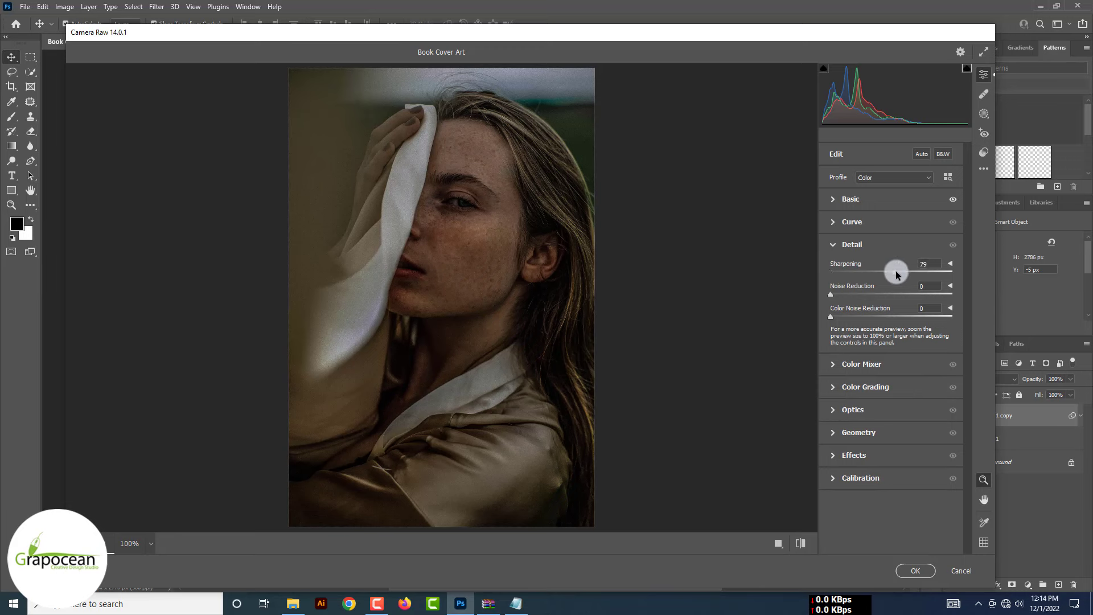
{"action": "left_click_drag", "start_coordinate": [895, 274], "coordinate": [826, 272]}
{"action": "left_click_drag", "start_coordinate": [909, 317], "coordinate": [876, 317]}
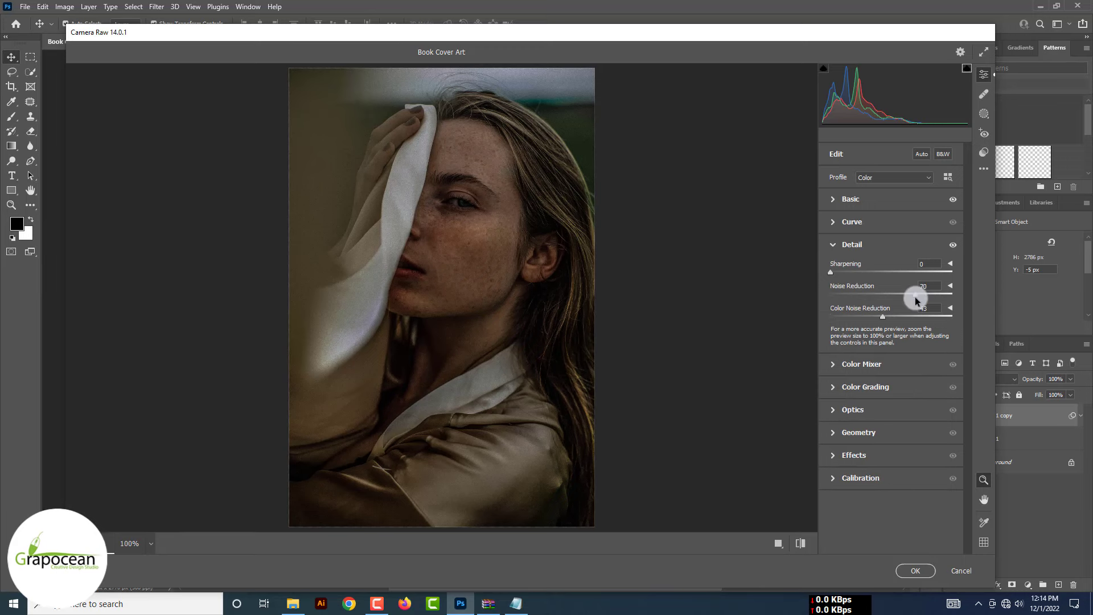
{"action": "left_click_drag", "start_coordinate": [836, 272], "coordinate": [880, 273]}
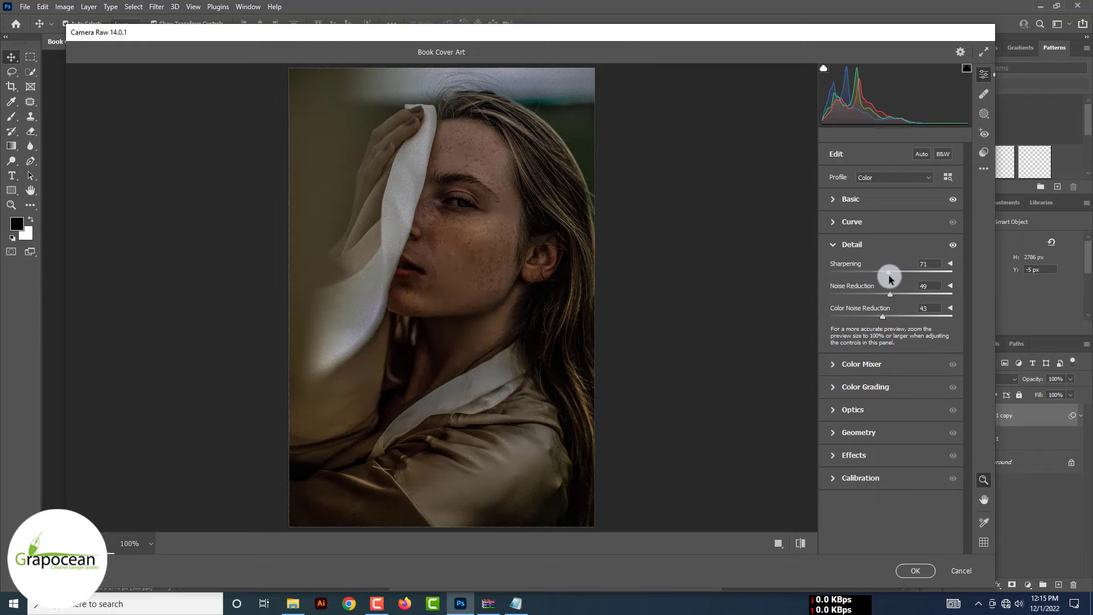
{"action": "left_click", "coordinate": [918, 571]}
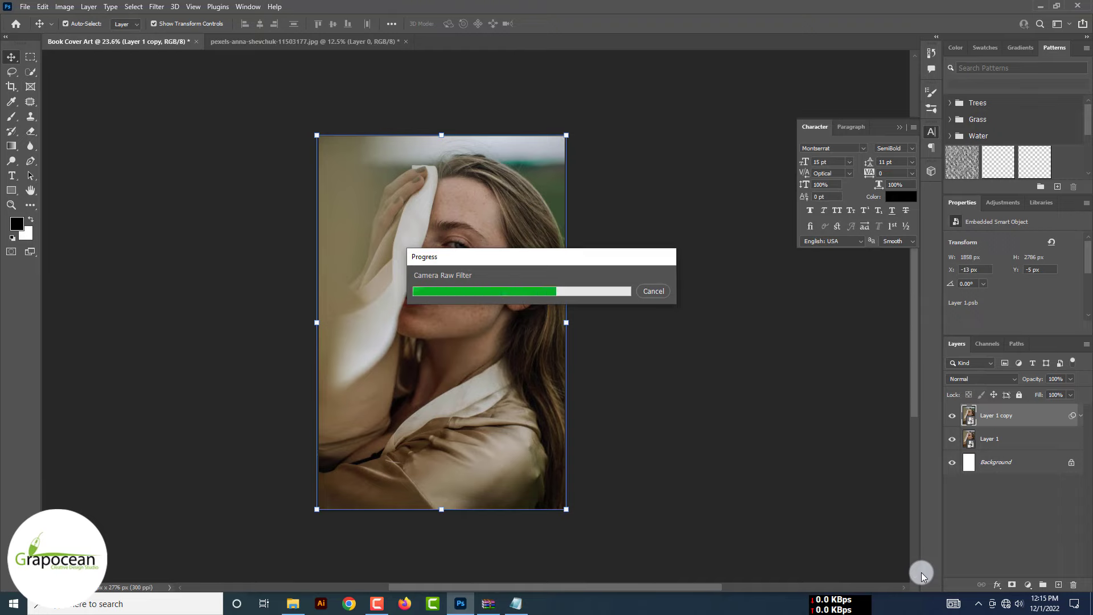
Add an inverted mask to the portrait copy and paint white over edges, hair, shoulder and shirt.
{"action": "left_click", "coordinate": [1012, 585]}
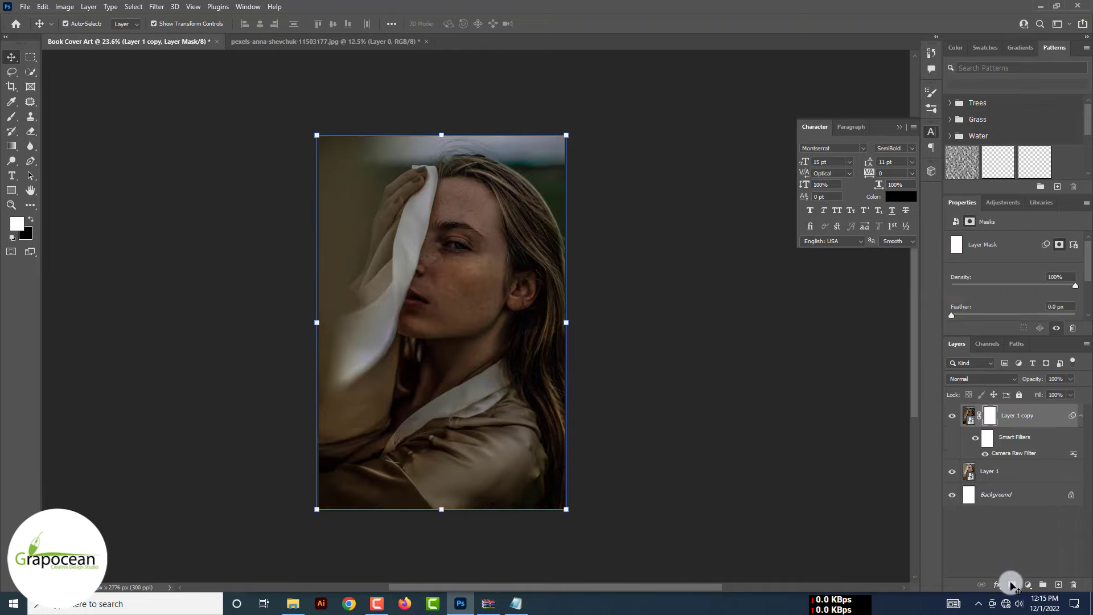
{"action": "key", "text": "ctrl+i"}
{"action": "left_click", "coordinate": [12, 116]}
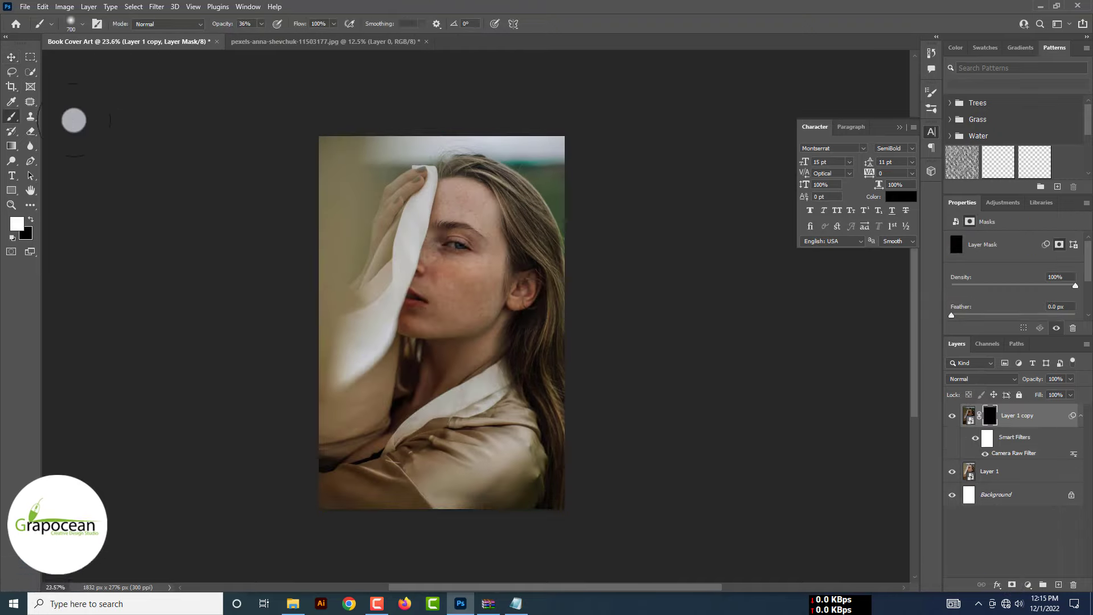
{"action": "left_click_drag", "start_coordinate": [321, 142], "coordinate": [338, 460]}
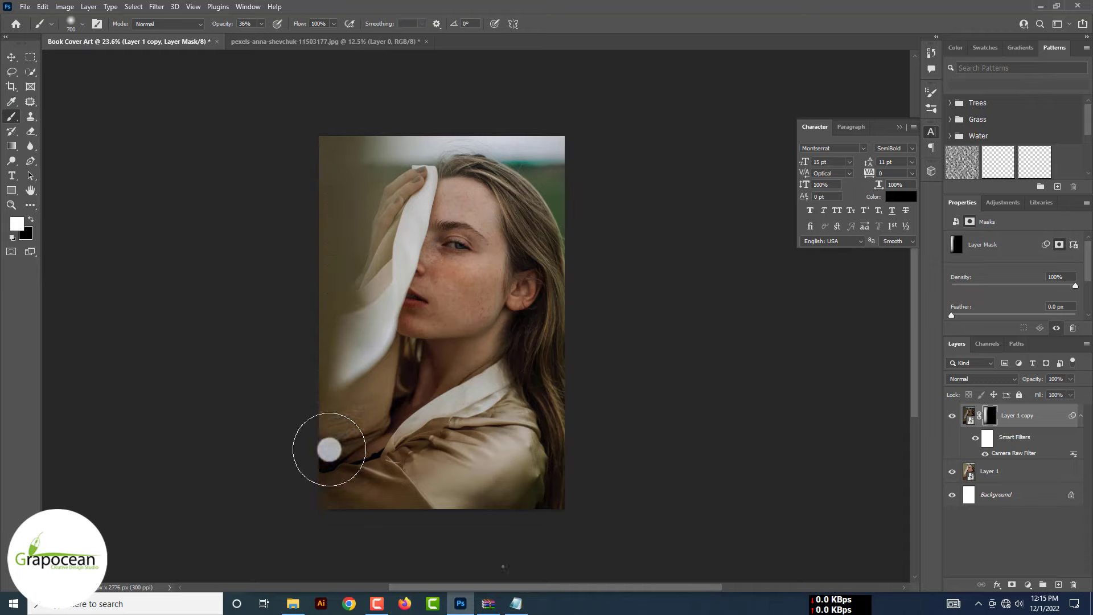
{"action": "left_click_drag", "start_coordinate": [356, 188], "coordinate": [615, 252]}
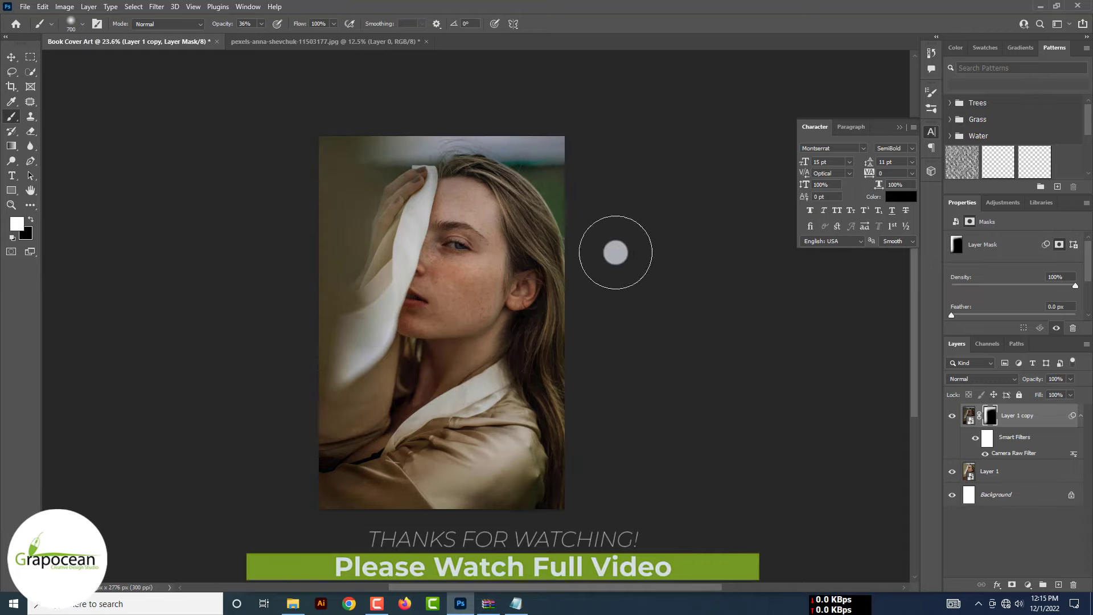
{"action": "left_click_drag", "start_coordinate": [524, 215], "coordinate": [401, 168]}
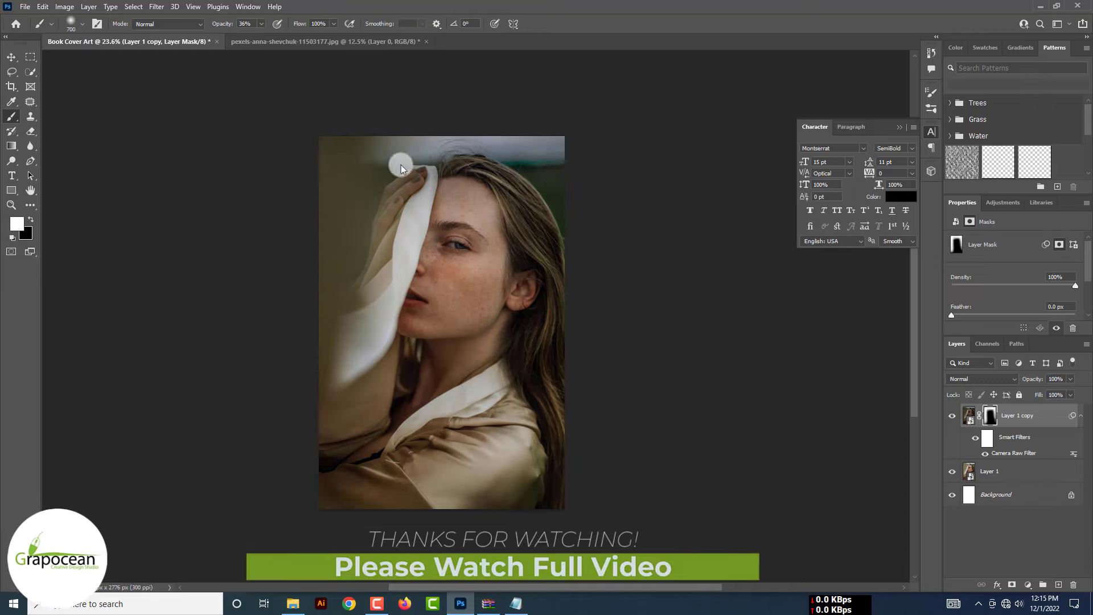
{"action": "mouse_move", "coordinate": [491, 136]}
{"action": "left_mouse_down"}
{"action": "mouse_move", "coordinate": [542, 170]}
{"action": "mouse_move", "coordinate": [507, 191]}
{"action": "mouse_move", "coordinate": [531, 268]}
{"action": "mouse_move", "coordinate": [523, 518]}
{"action": "left_mouse_up"}
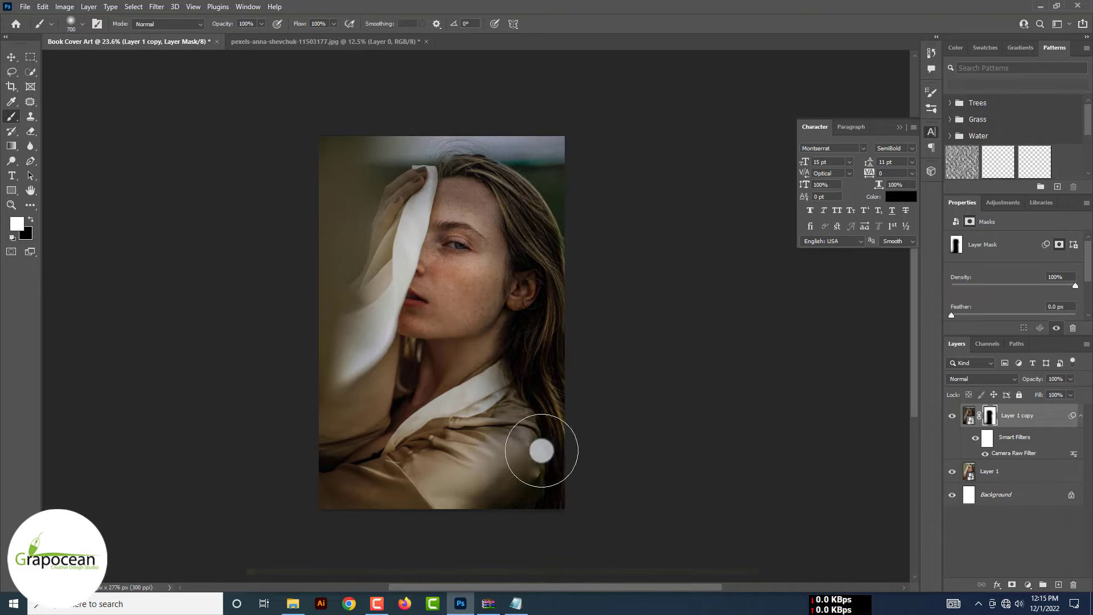
{"action": "mouse_move", "coordinate": [454, 533]}
{"action": "left_mouse_down"}
{"action": "mouse_move", "coordinate": [349, 463]}
{"action": "mouse_move", "coordinate": [398, 460]}
{"action": "left_mouse_up"}
With a larger brush, blend the lower right hair, shirt and photo edges on the mask.
{"action": "key", "text": "bracketright"}
{"action": "key", "text": "bracketright"}
{"action": "key", "text": "bracketright"}
{"action": "key", "text": "bracketright"}
{"action": "key", "text": "bracketright"}
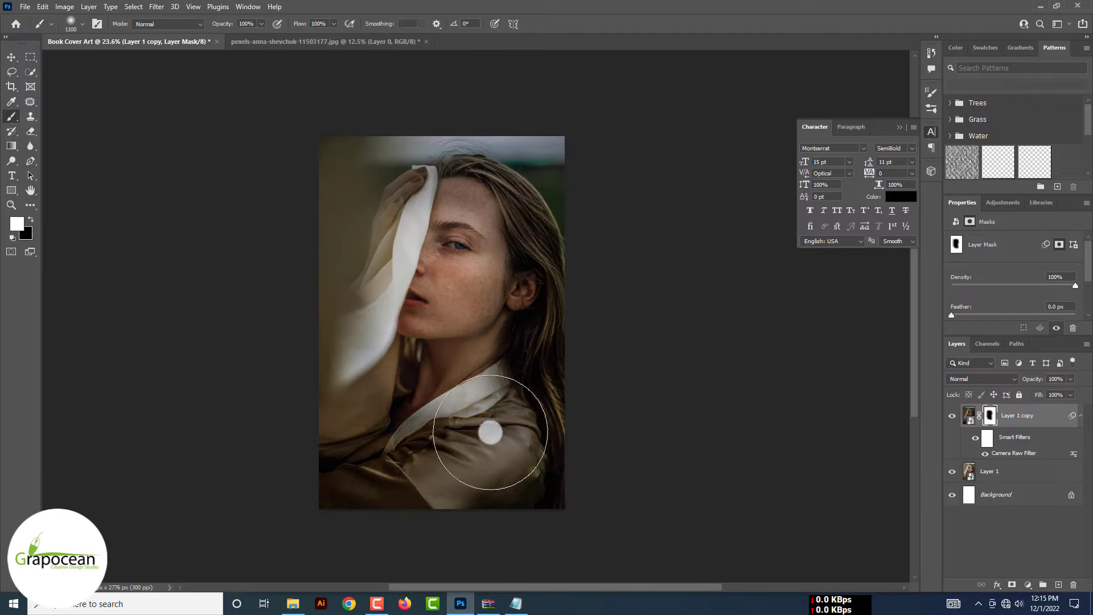
{"action": "key", "text": "bracketright"}
{"action": "key", "text": "bracketright"}
{"action": "key", "text": "bracketright"}
{"action": "mouse_move", "coordinate": [561, 379]}
{"action": "left_mouse_down"}
{"action": "mouse_move", "coordinate": [451, 456]}
{"action": "mouse_move", "coordinate": [573, 391]}
{"action": "mouse_move", "coordinate": [469, 434]}
{"action": "mouse_move", "coordinate": [567, 450]}
{"action": "mouse_move", "coordinate": [494, 471]}
{"action": "left_mouse_up"}
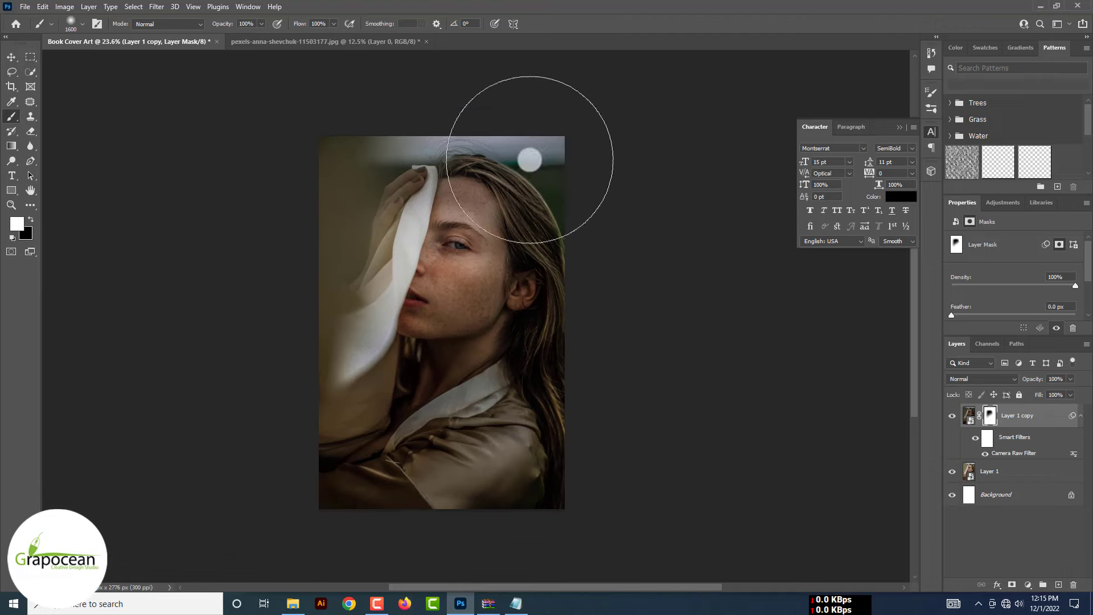
{"action": "mouse_move", "coordinate": [530, 159]}
{"action": "left_mouse_down"}
{"action": "mouse_move", "coordinate": [244, 229]}
{"action": "mouse_move", "coordinate": [481, 493]}
{"action": "mouse_move", "coordinate": [539, 519]}
{"action": "left_mouse_up"}
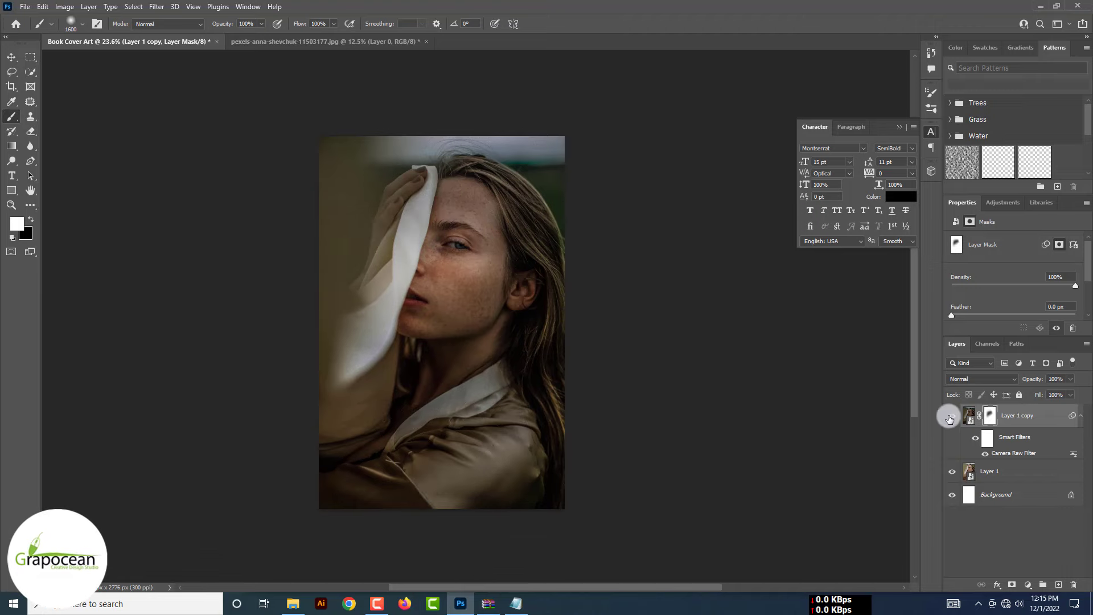
Paint black on the mask at the cheek and hide a layer to check the result.
{"action": "key", "text": "x"}
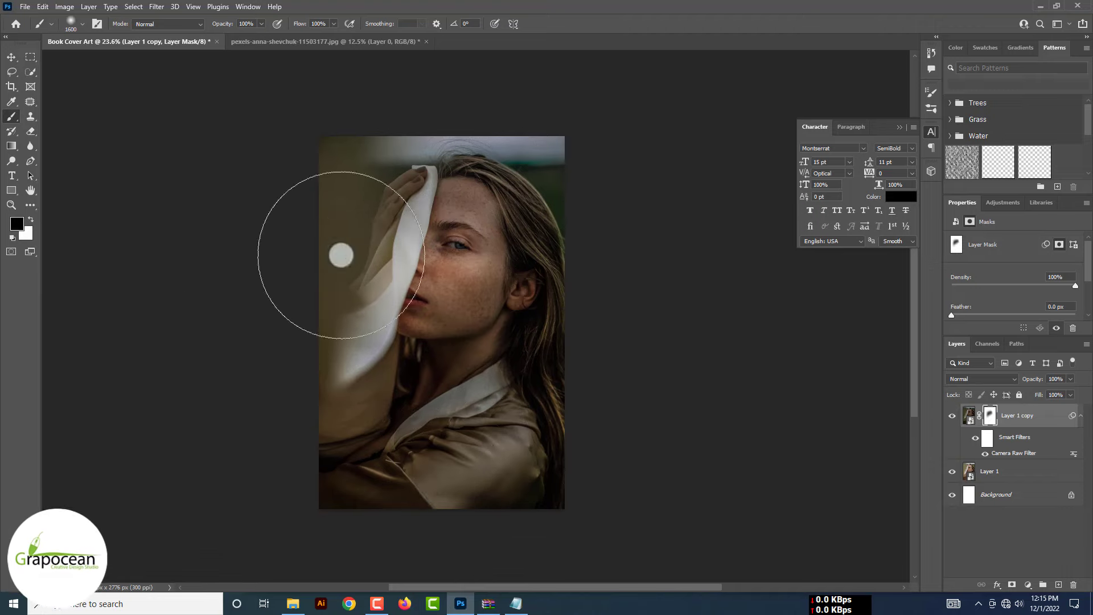
{"action": "left_click", "coordinate": [469, 266]}
{"action": "key", "text": "bracketleft"}
{"action": "key", "text": "bracketleft"}
{"action": "key", "text": "bracketleft"}
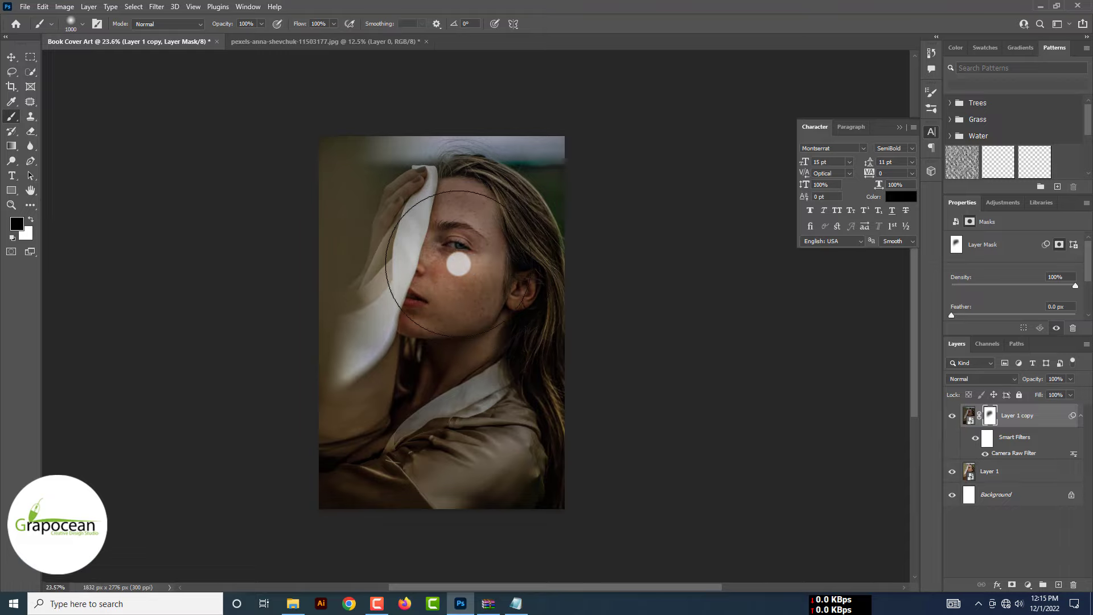
{"action": "scroll", "coordinate": [460, 280], "scroll_direction": "down", "scroll_amount": 3}
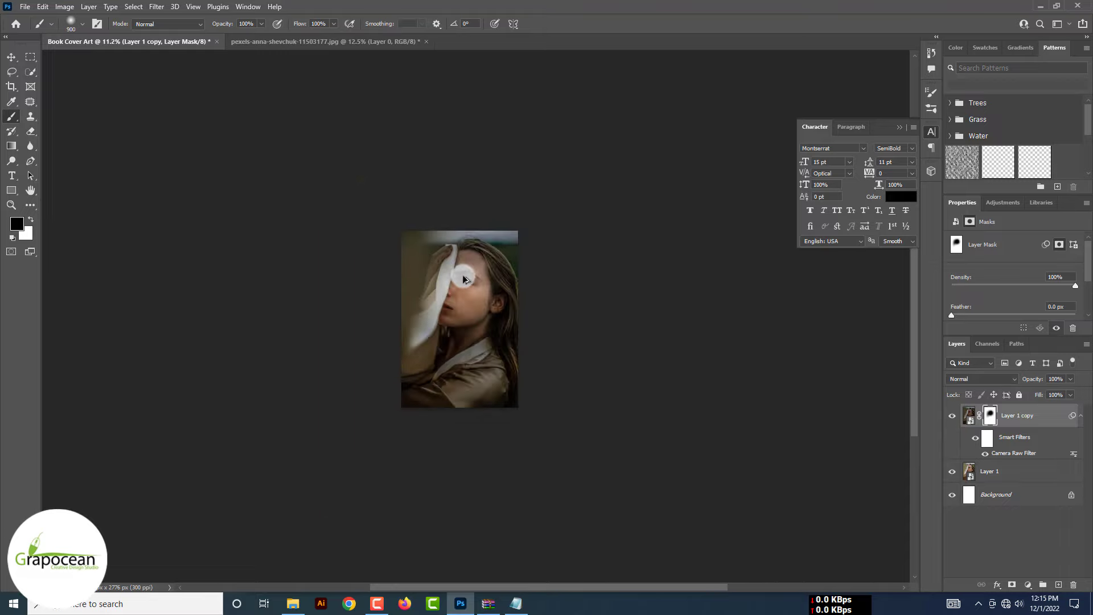
{"action": "scroll", "coordinate": [462, 256], "scroll_direction": "up", "scroll_amount": 5}
{"action": "left_click", "coordinate": [952, 471]}
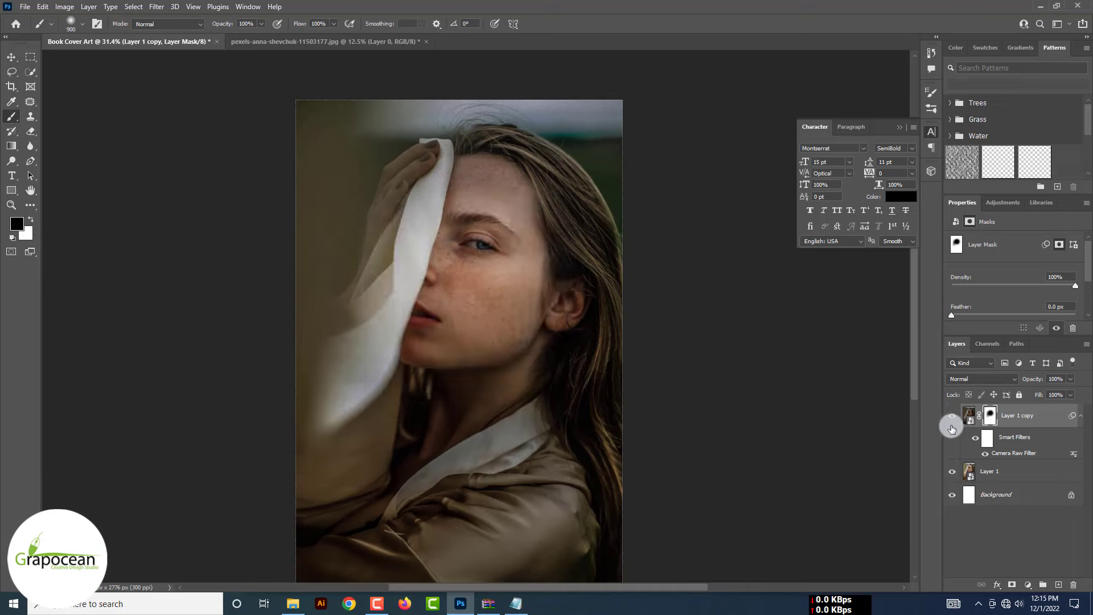
Add an Exposure adjustment above Layer 1 and adjust its gamma and offset.
{"action": "left_click", "coordinate": [1023, 477]}
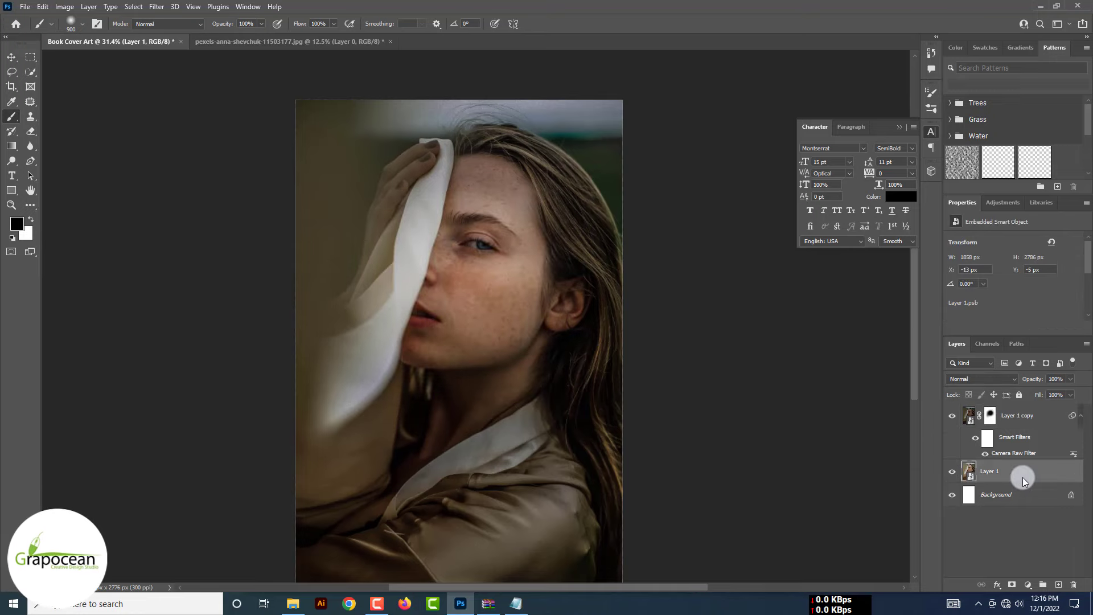
{"action": "left_click", "coordinate": [1028, 587]}
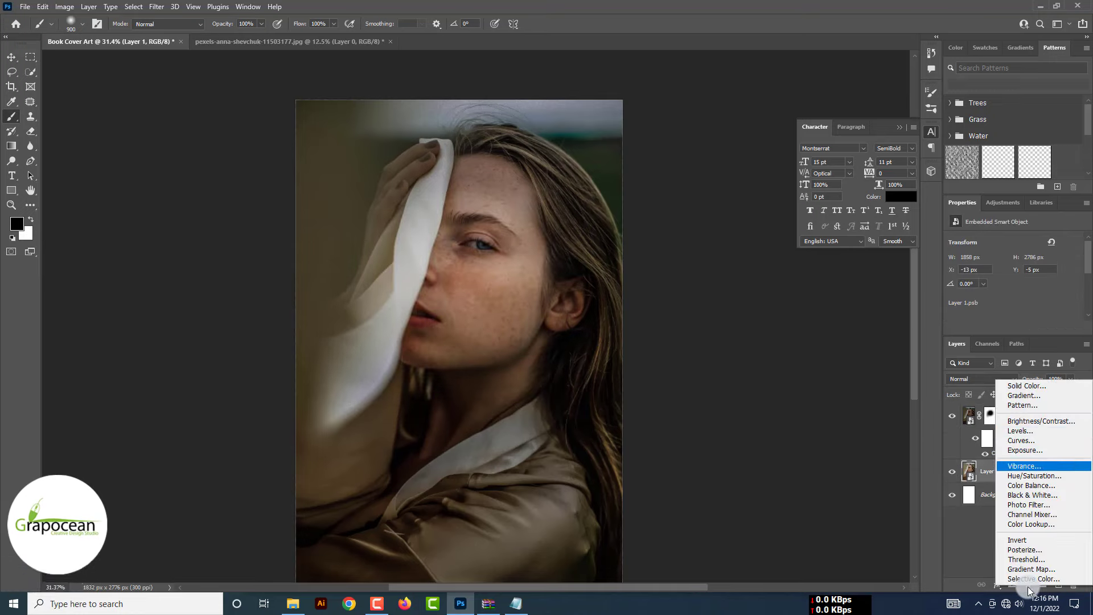
{"action": "left_click", "coordinate": [1024, 450]}
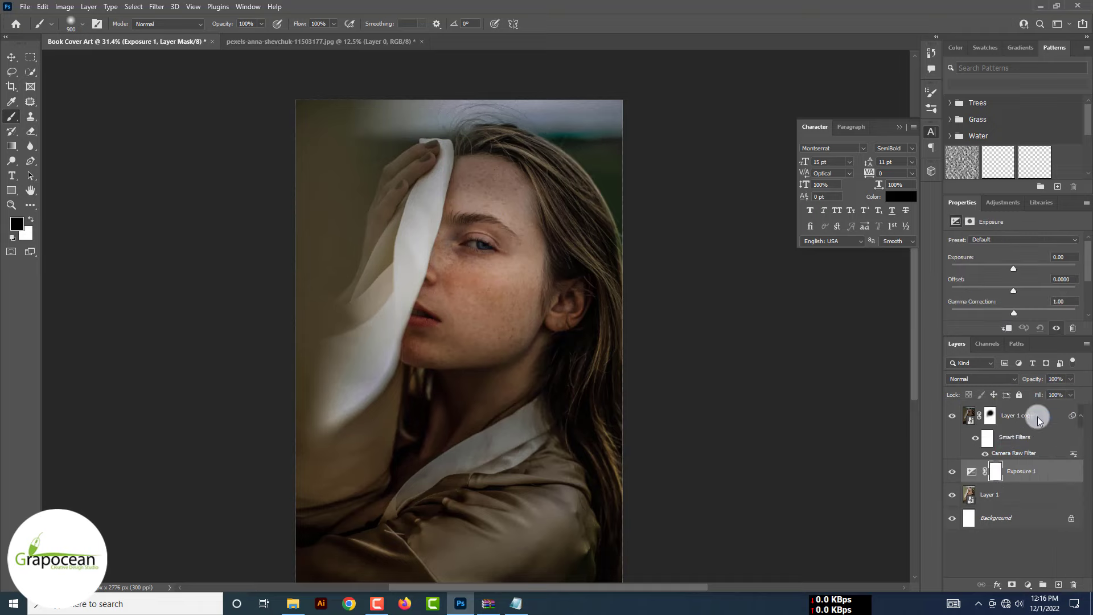
{"action": "mouse_move", "coordinate": [1015, 313]}
{"action": "left_mouse_down"}
{"action": "mouse_move", "coordinate": [1034, 313]}
{"action": "mouse_move", "coordinate": [1006, 314]}
{"action": "mouse_move", "coordinate": [1015, 291]}
{"action": "mouse_move", "coordinate": [980, 270]}
{"action": "mouse_move", "coordinate": [1037, 273]}
{"action": "mouse_move", "coordinate": [1020, 272]}
{"action": "left_mouse_up"}
{"action": "mouse_move", "coordinate": [1003, 313]}
{"action": "left_mouse_down"}
{"action": "mouse_move", "coordinate": [1028, 291]}
{"action": "mouse_move", "coordinate": [1014, 290]}
{"action": "mouse_move", "coordinate": [1033, 268]}
{"action": "mouse_move", "coordinate": [1019, 268]}
{"action": "left_mouse_up"}
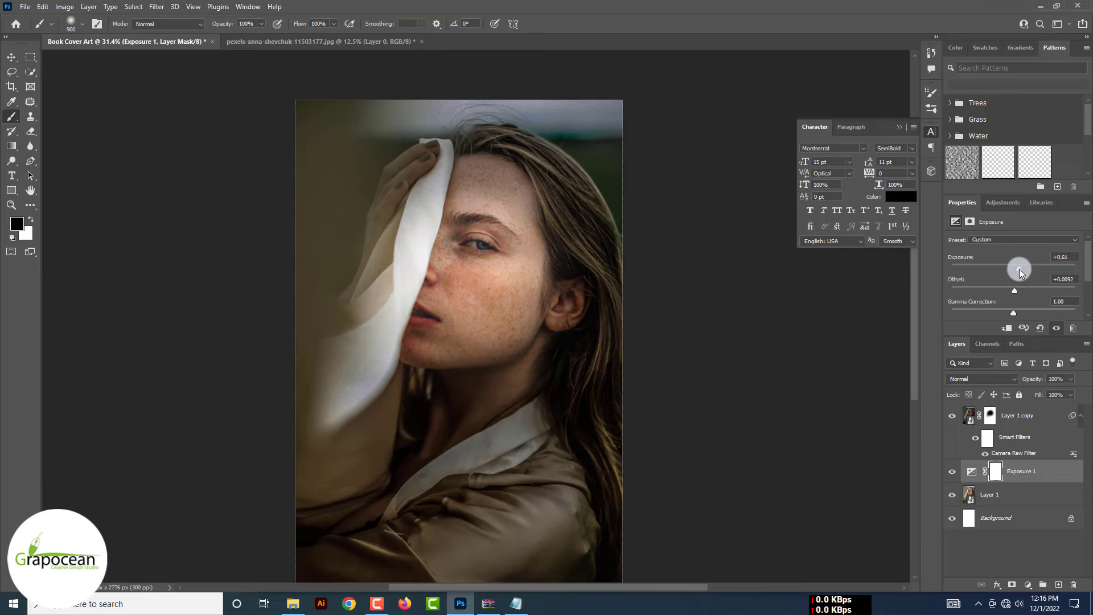
Zoom in on the face and toggle the exposure layer to compare the effect.
{"action": "left_click", "coordinate": [565, 339], "text": "ctrl"}
{"action": "left_click", "coordinate": [533, 311], "text": "ctrl"}
{"action": "left_click", "coordinate": [952, 495]}
{"action": "left_click", "coordinate": [952, 471]}
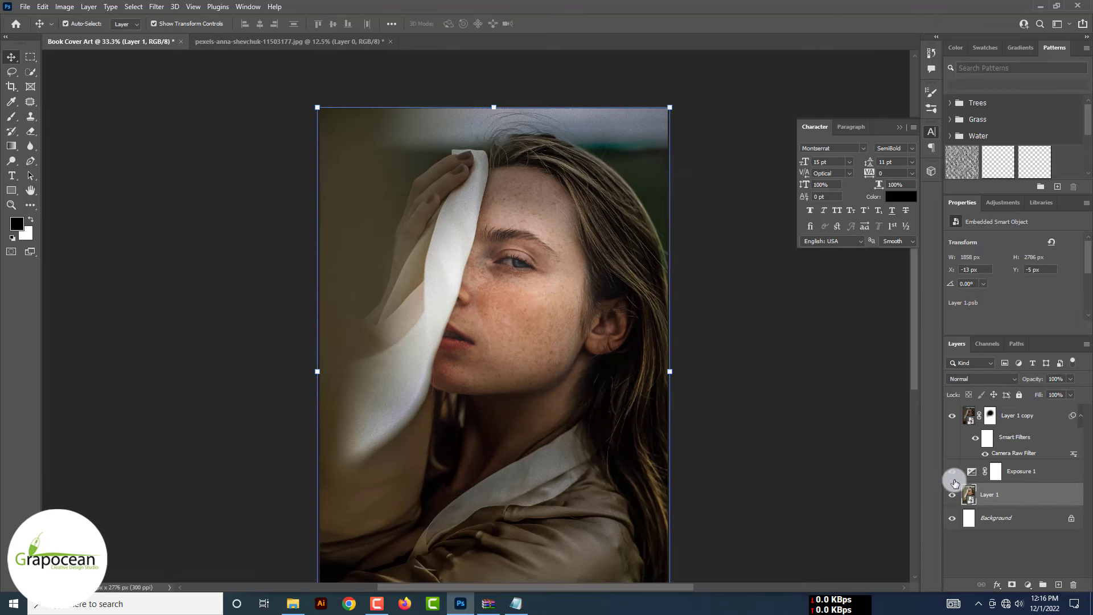
{"action": "left_click", "coordinate": [951, 470]}
Clip Exposure 1 to Layer 1, lower the offset slightly and raise exposure to brighten the face.
{"action": "left_click", "coordinate": [972, 472]}
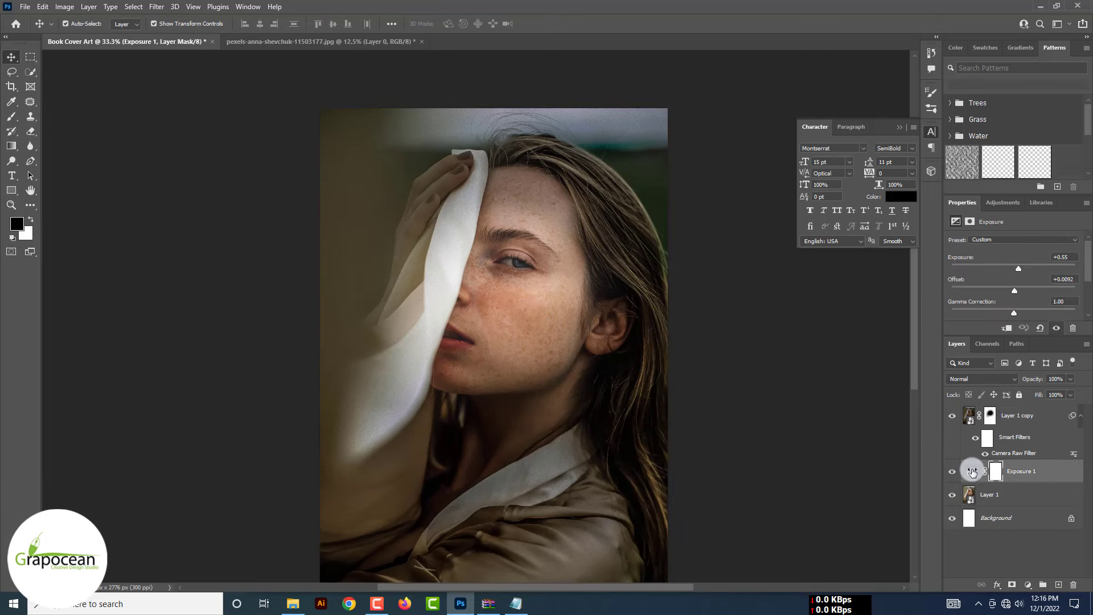
{"action": "left_click", "coordinate": [1006, 328]}
{"action": "left_click_drag", "start_coordinate": [1014, 291], "coordinate": [1024, 268]}
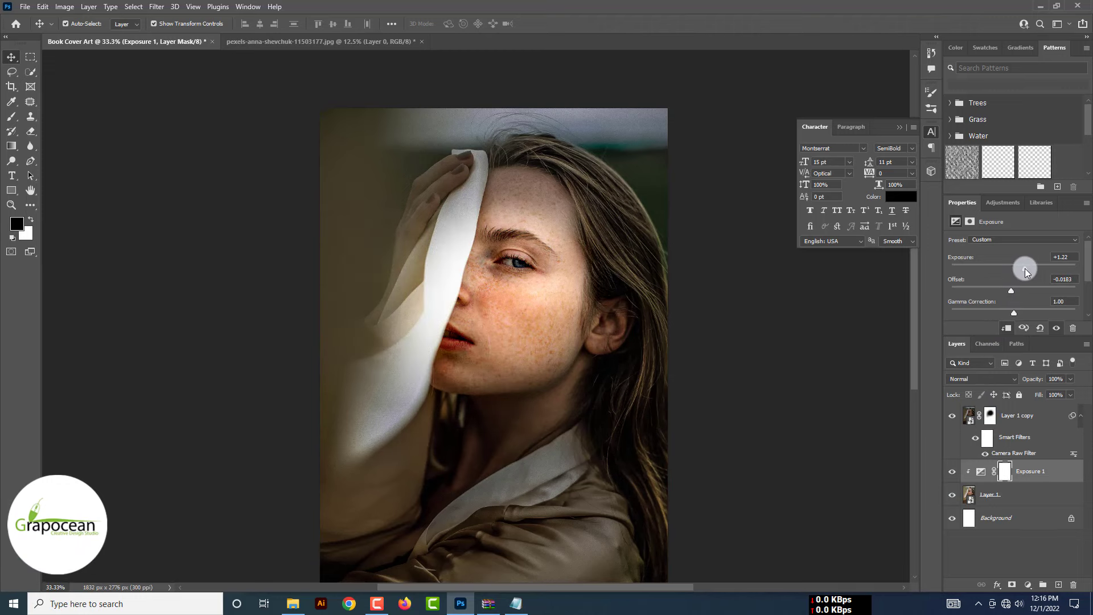
{"action": "left_click_drag", "start_coordinate": [1014, 312], "coordinate": [1009, 308]}
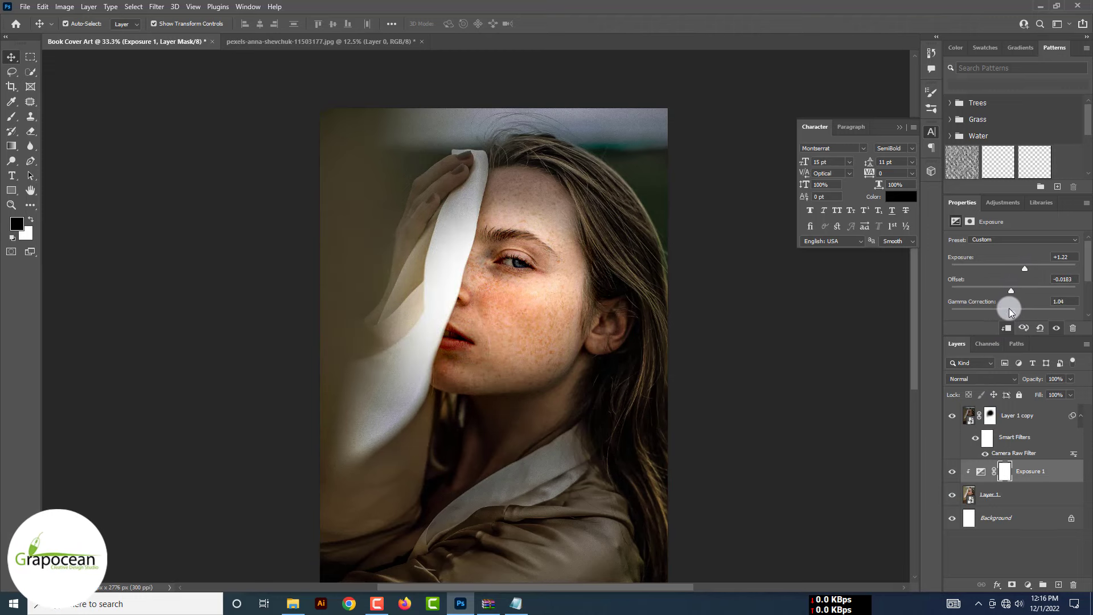
Select the Layer 1 copy mask and touch it up near the neck with a white brush.
{"action": "left_click", "coordinate": [333, 312]}
{"action": "scroll", "coordinate": [334, 312], "scroll_direction": "down", "scroll_amount": 3}
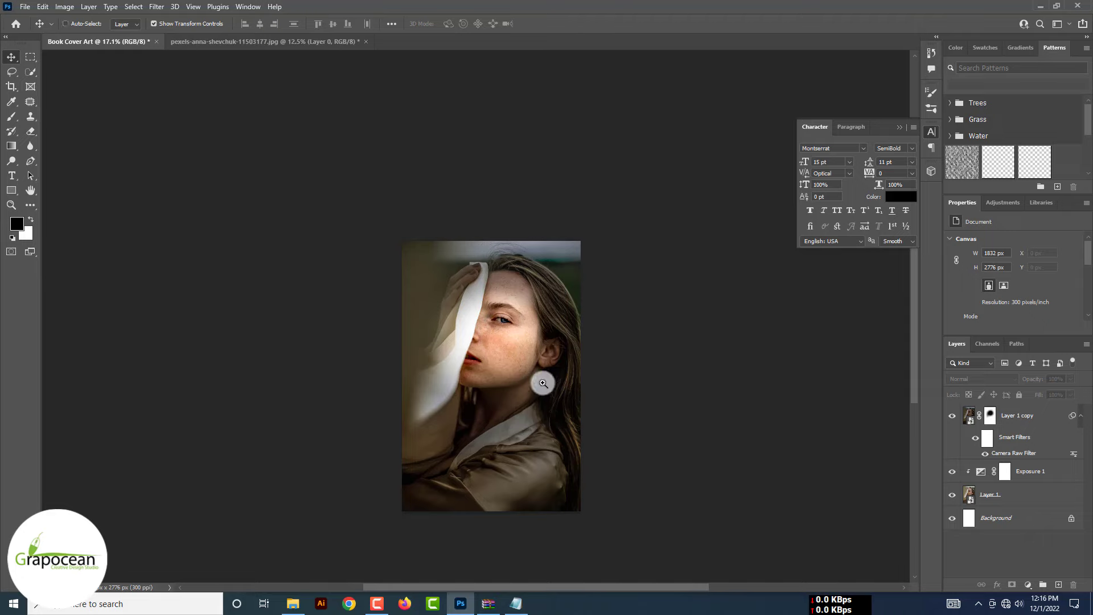
{"action": "left_click", "coordinate": [991, 416]}
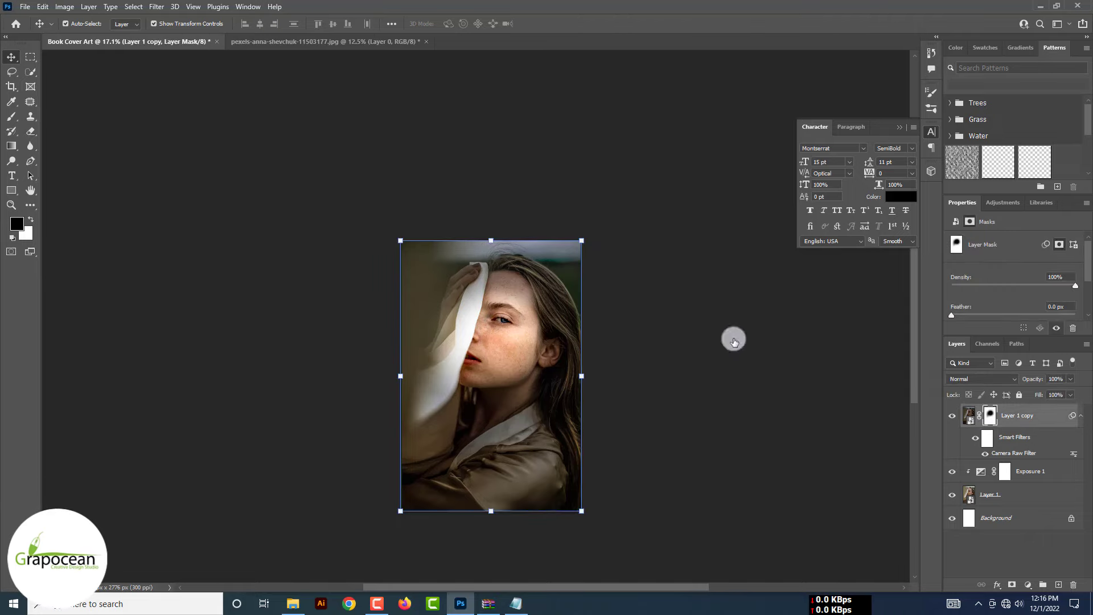
{"action": "left_click", "coordinate": [9, 117]}
{"action": "left_click", "coordinate": [31, 221]}
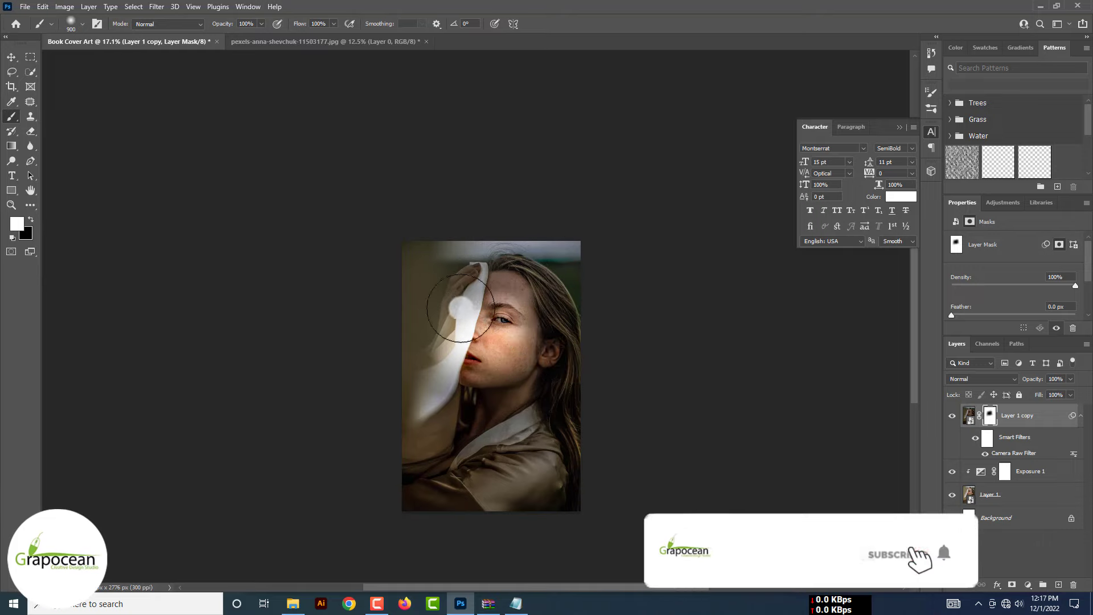
{"action": "scroll", "coordinate": [495, 333], "scroll_direction": "up", "scroll_amount": 2}
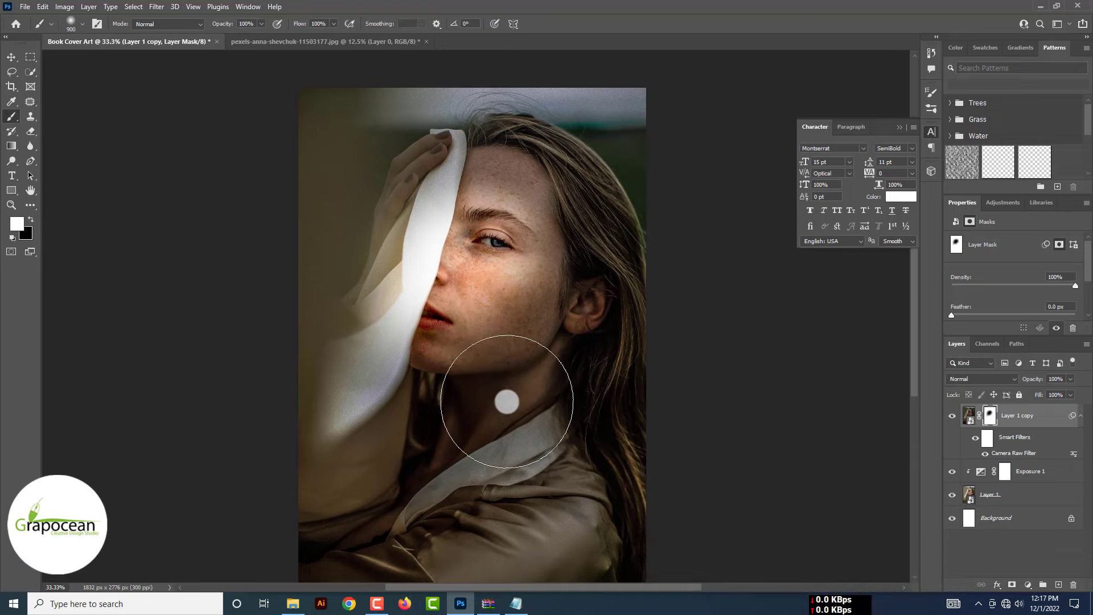
{"action": "scroll", "coordinate": [778, 359], "scroll_direction": "down", "scroll_amount": 3}
{"action": "scroll", "coordinate": [896, 451], "scroll_direction": "up", "scroll_amount": 1}
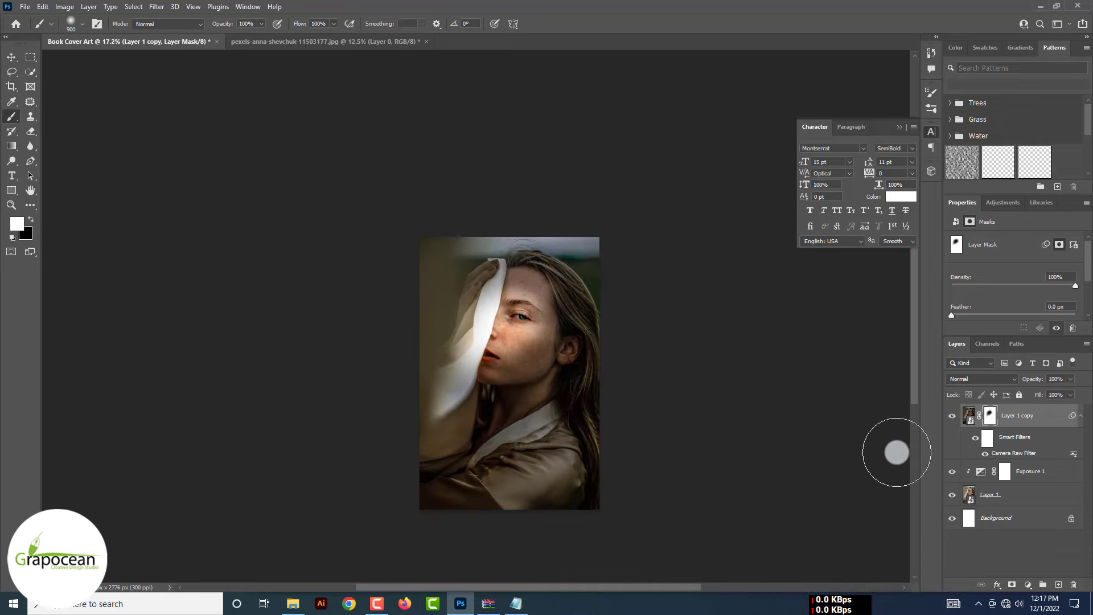
{"action": "scroll", "coordinate": [578, 403], "scroll_direction": "down", "scroll_amount": 1}
{"action": "key", "text": "v"}
{"action": "key", "text": "x"}
{"action": "scroll", "coordinate": [579, 403], "scroll_direction": "up", "scroll_amount": 1}
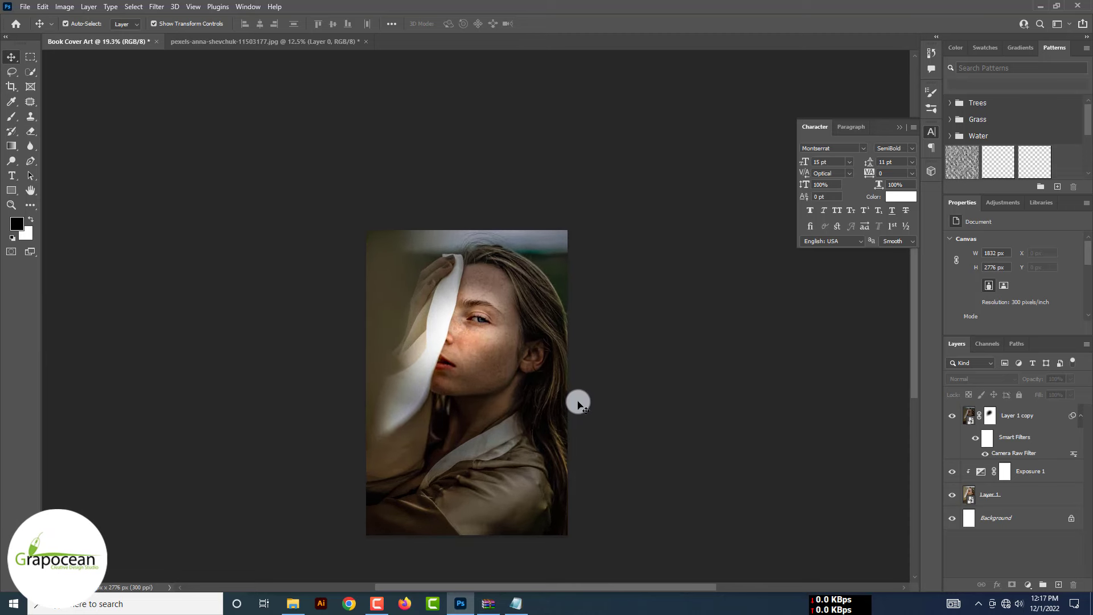
Open the cracked wall, dark blue and ice texture images together.
{"action": "left_click", "coordinate": [25, 6]}
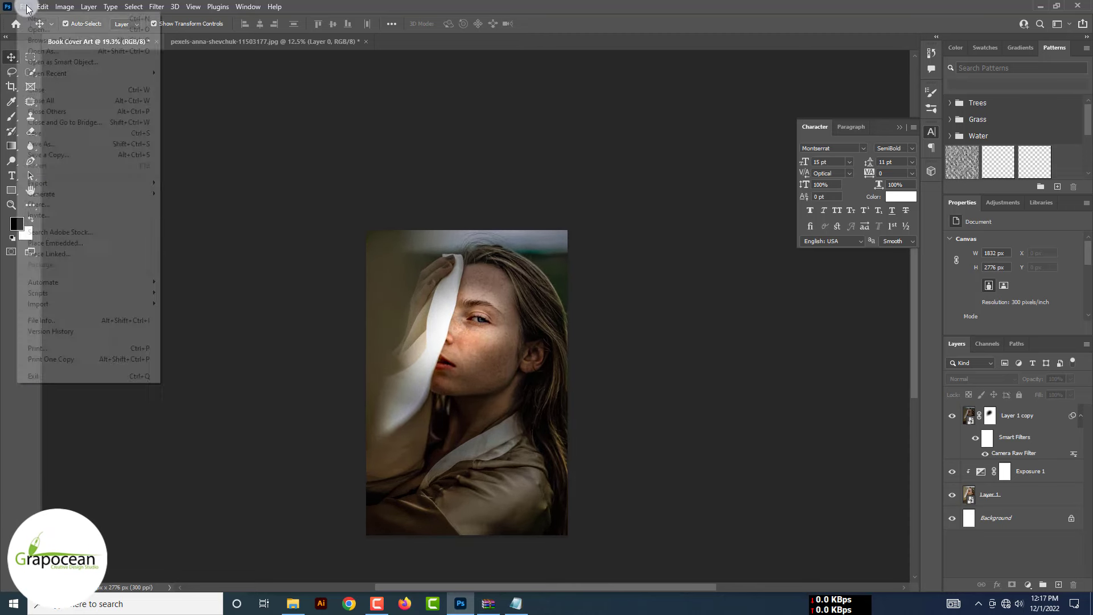
{"action": "left_click", "coordinate": [35, 33]}
{"action": "left_click", "coordinate": [324, 170]}
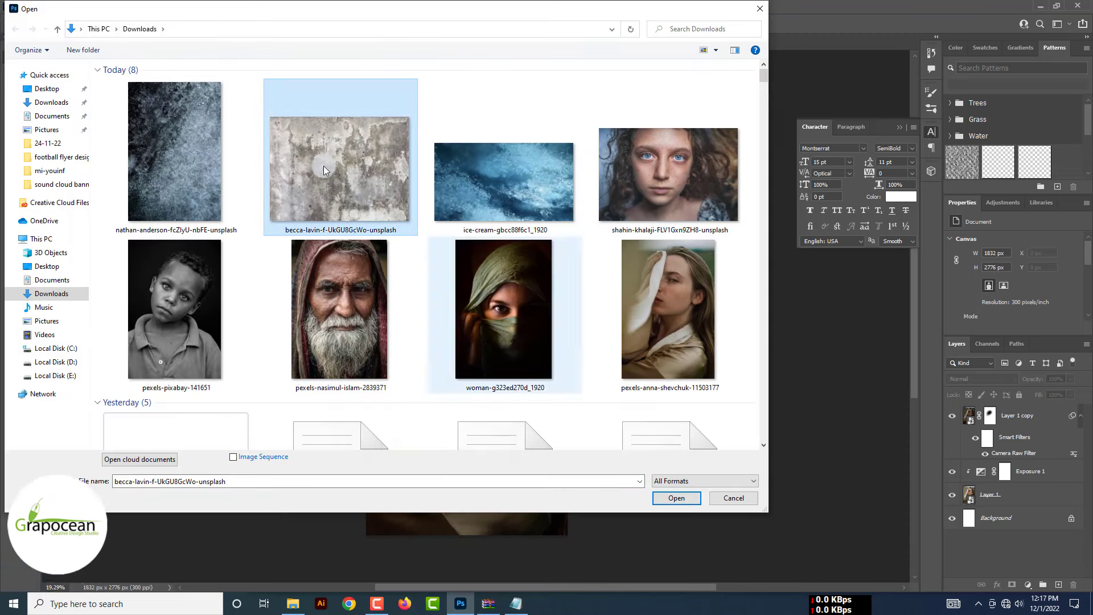
{"action": "left_click", "coordinate": [188, 173], "text": "ctrl"}
{"action": "left_click", "coordinate": [504, 182], "text": "ctrl"}
{"action": "left_click", "coordinate": [677, 498]}
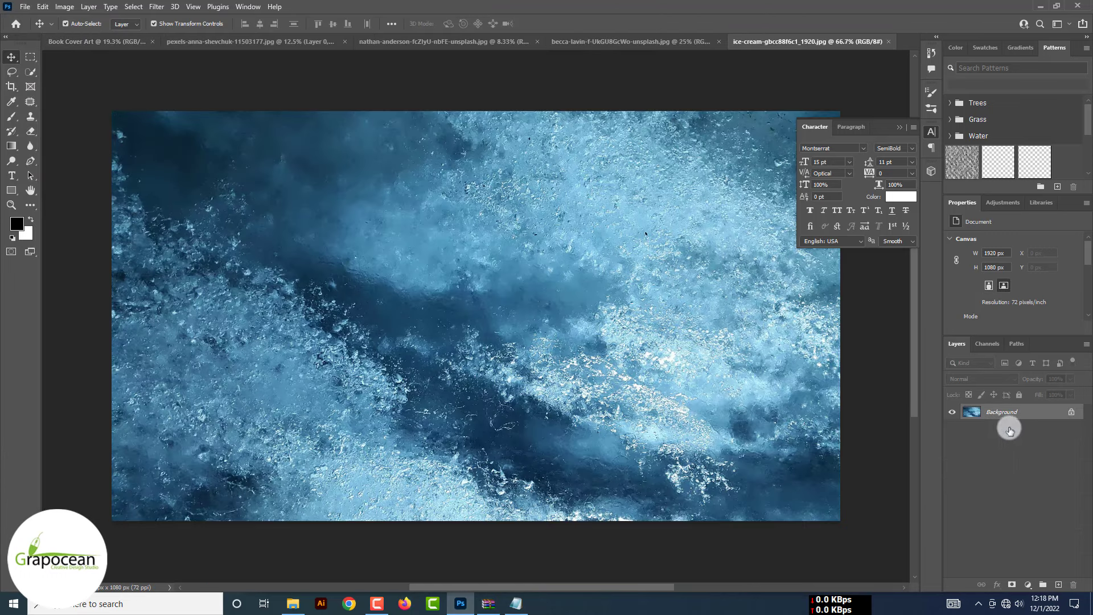
Place the ice texture as Layer 2, rotated 90° and enlarged over the page, then hide it.
{"action": "mouse_move", "coordinate": [591, 210]}
{"action": "left_mouse_down"}
{"action": "mouse_move", "coordinate": [109, 41]}
{"action": "mouse_move", "coordinate": [429, 343]}
{"action": "left_mouse_up"}
{"action": "mouse_move", "coordinate": [541, 279]}
{"action": "left_mouse_down"}
{"action": "mouse_move", "coordinate": [488, 456]}
{"action": "mouse_move", "coordinate": [542, 513]}
{"action": "left_mouse_up"}
{"action": "mouse_move", "coordinate": [452, 453]}
{"action": "left_mouse_down"}
{"action": "mouse_move", "coordinate": [522, 473]}
{"action": "mouse_move", "coordinate": [501, 471]}
{"action": "left_mouse_up"}
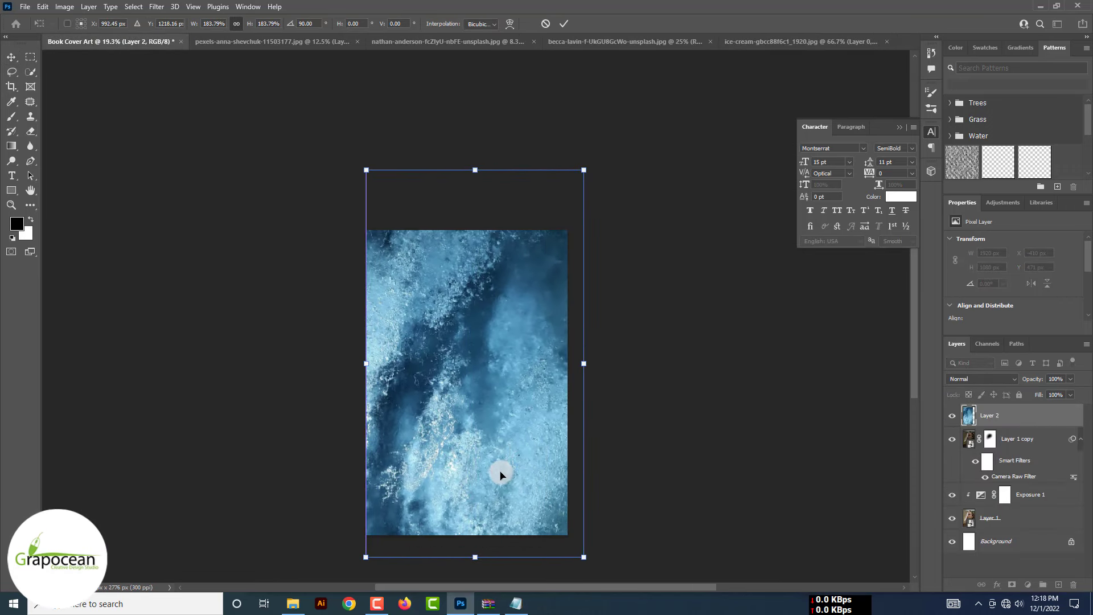
{"action": "left_click", "coordinate": [563, 24]}
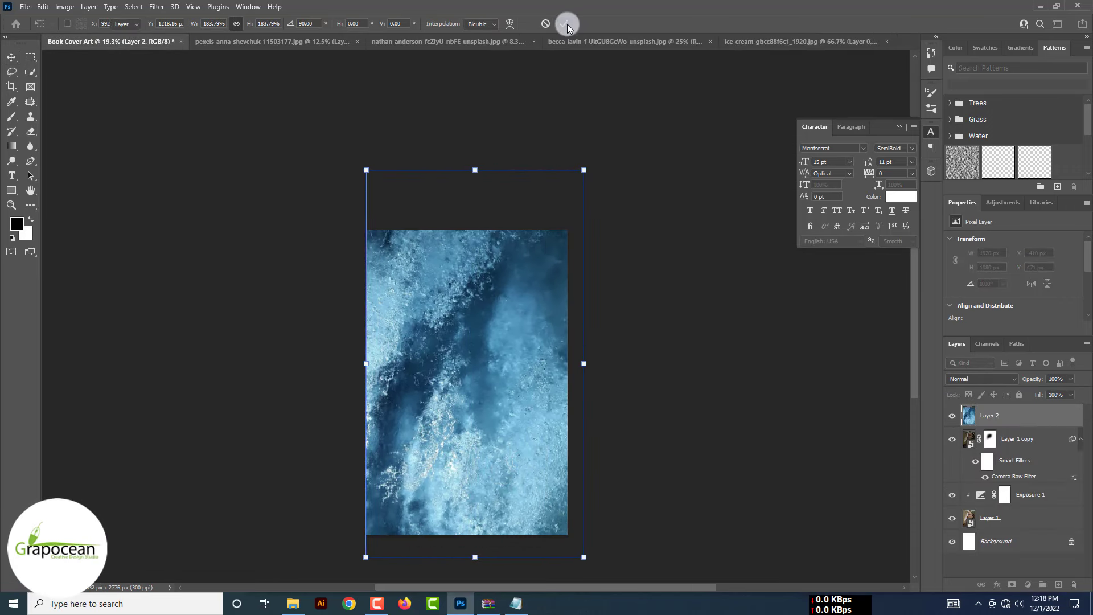
{"action": "left_click", "coordinate": [953, 415]}
{"action": "left_click", "coordinate": [1030, 440]}
{"action": "left_click", "coordinate": [1032, 518], "text": "shift"}
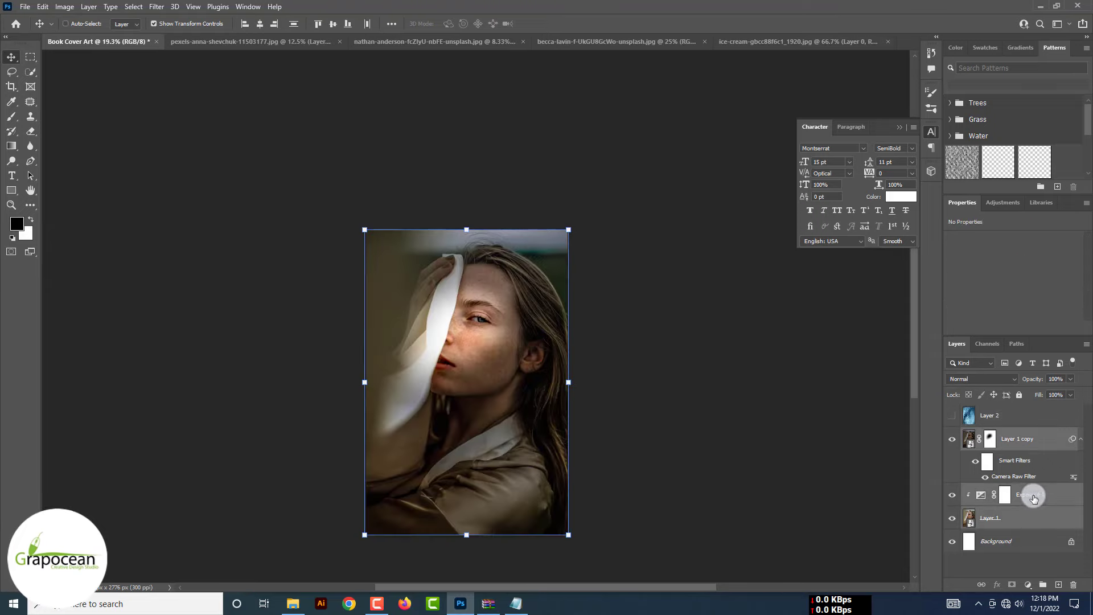
Group the portrait layers into Group 1 and add a Hue/Saturation adjustment clipped to it.
{"action": "key", "text": "ctrl+g"}
{"action": "left_click", "coordinate": [1027, 584]}
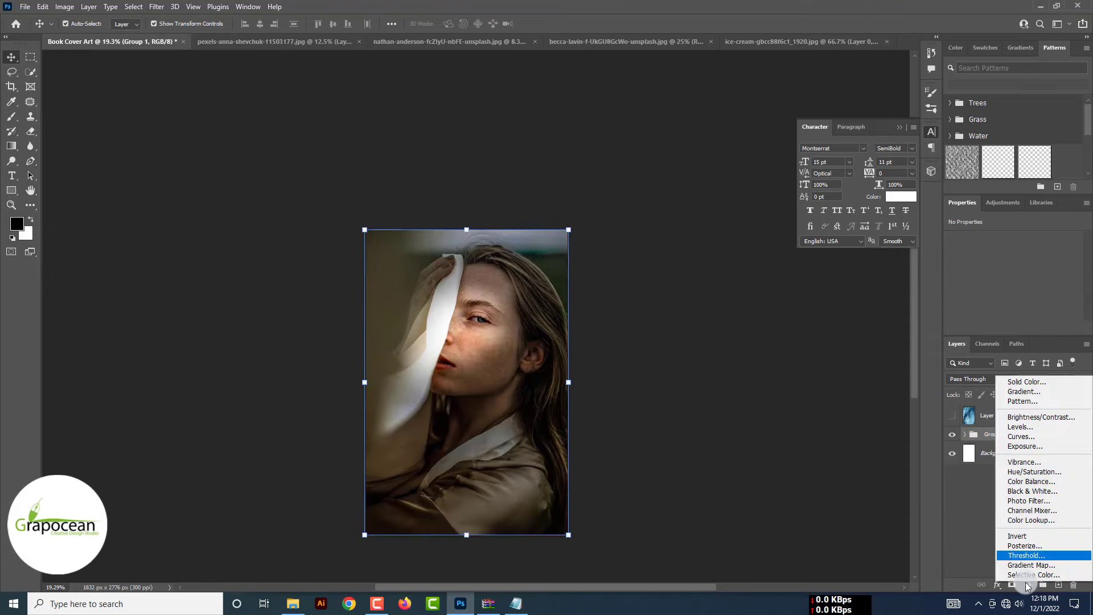
{"action": "left_click", "coordinate": [1043, 473]}
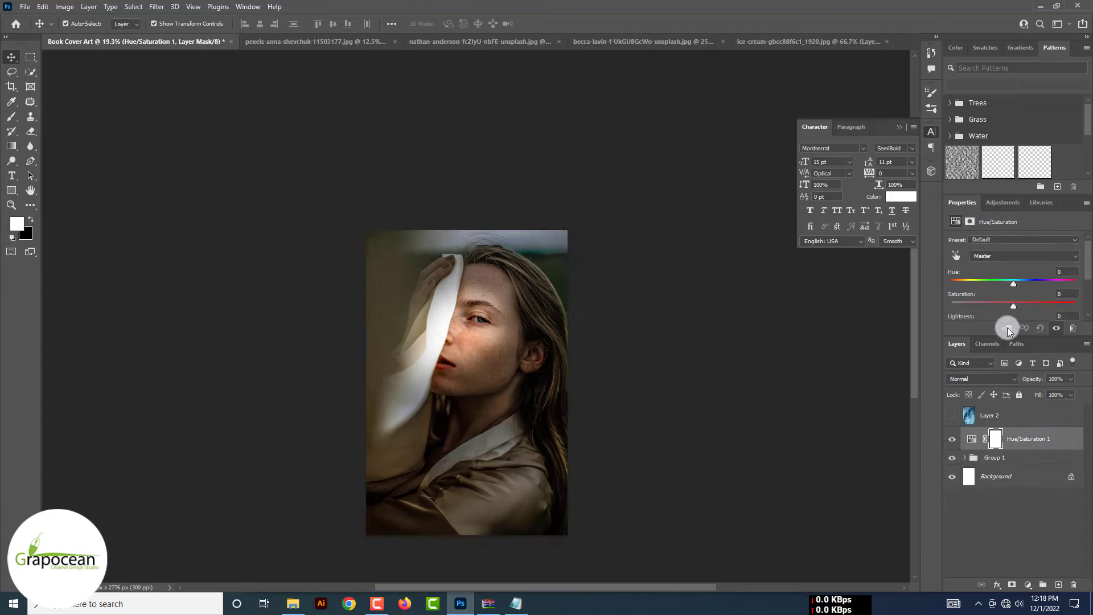
{"action": "left_click", "coordinate": [1006, 328]}
{"action": "scroll", "coordinate": [1011, 307], "scroll_direction": "down", "scroll_amount": 3}
Colorize the Hue/Saturation layer an orange tint, then hide it by inverting its mask.
{"action": "left_click", "coordinate": [1009, 297]}
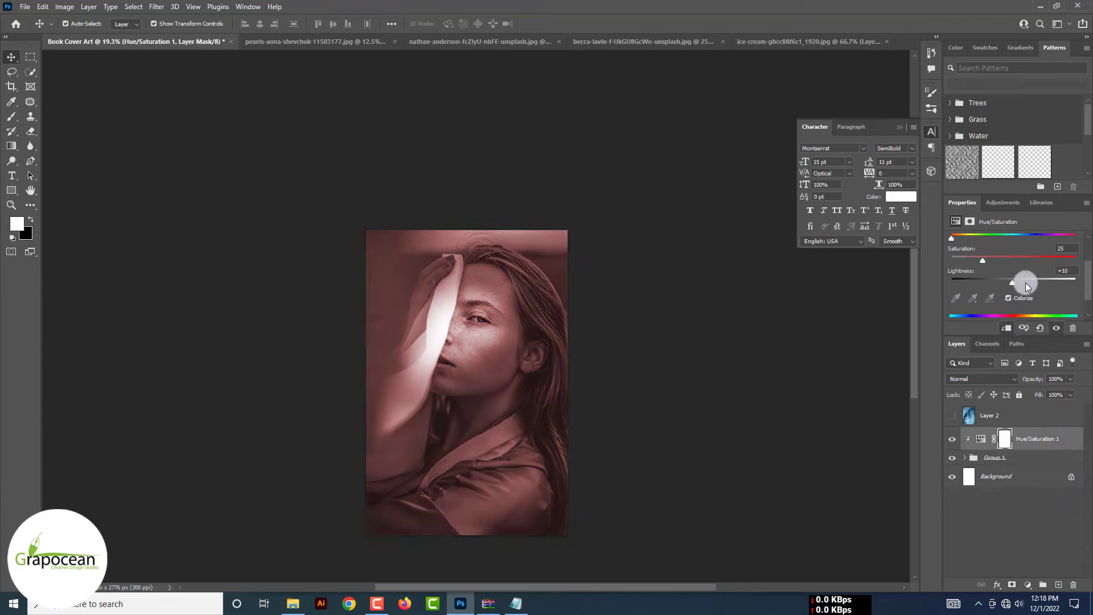
{"action": "mouse_move", "coordinate": [1014, 282]}
{"action": "left_mouse_down"}
{"action": "mouse_move", "coordinate": [988, 282]}
{"action": "mouse_move", "coordinate": [1034, 260]}
{"action": "left_mouse_up"}
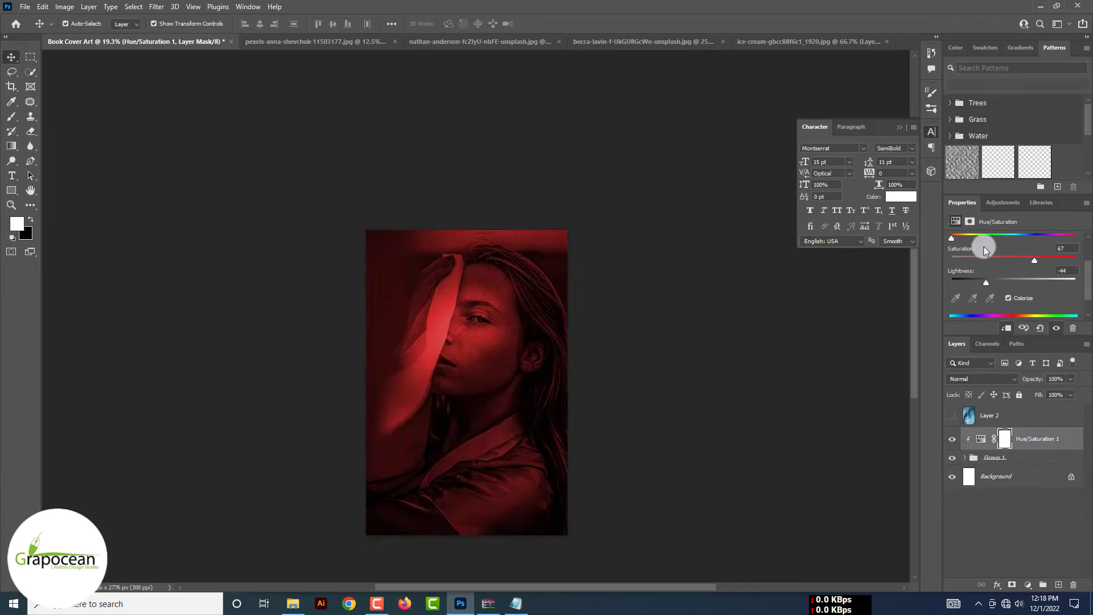
{"action": "mouse_move", "coordinate": [952, 238]}
{"action": "left_mouse_down"}
{"action": "mouse_move", "coordinate": [1030, 245]}
{"action": "mouse_move", "coordinate": [969, 241]}
{"action": "left_mouse_up"}
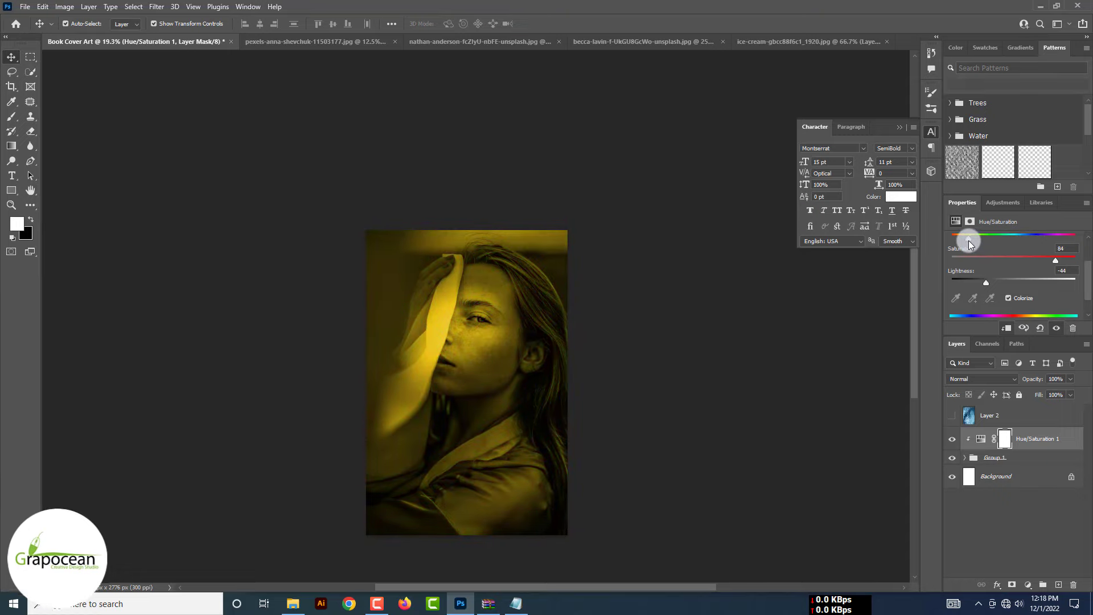
{"action": "left_click_drag", "start_coordinate": [986, 283], "coordinate": [994, 287]}
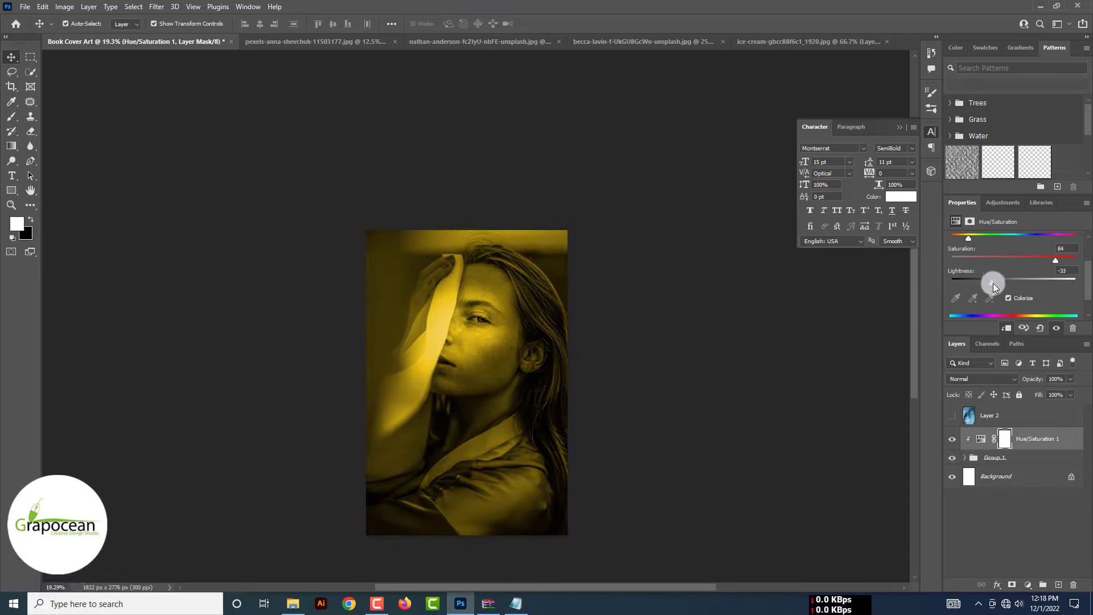
{"action": "left_click_drag", "start_coordinate": [1055, 263], "coordinate": [1081, 263]}
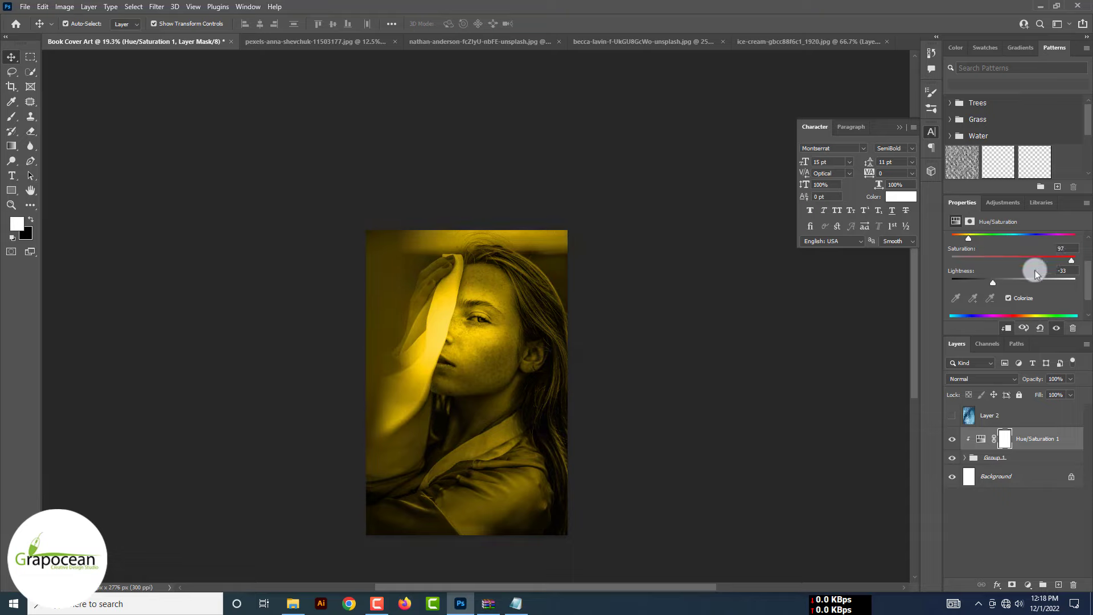
{"action": "left_click_drag", "start_coordinate": [993, 282], "coordinate": [1000, 281]}
{"action": "left_click_drag", "start_coordinate": [969, 239], "coordinate": [961, 241]}
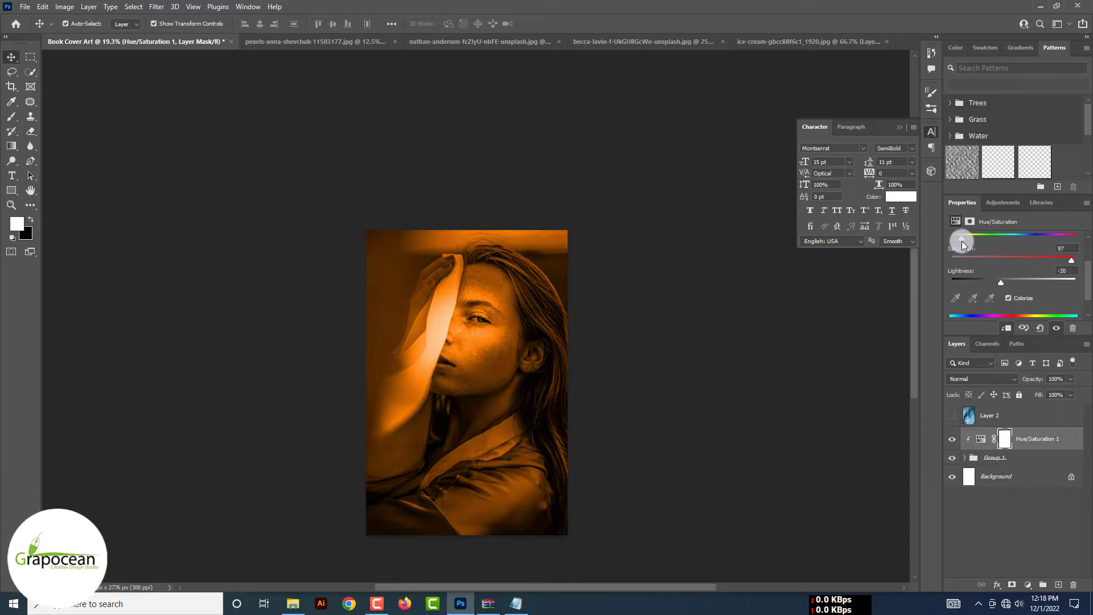
{"action": "left_click", "coordinate": [1004, 439]}
{"action": "key", "text": "ctrl+i"}
{"action": "key", "text": "b"}
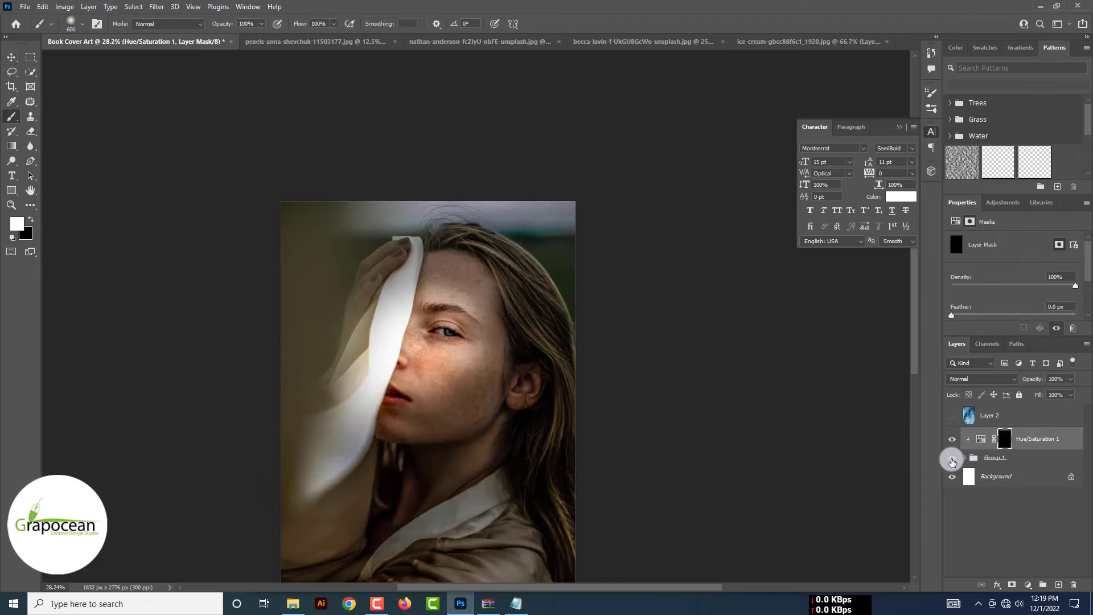
Duplicate Group 1 and convert the original Group 1 to a smart object.
{"action": "left_click", "coordinate": [1003, 459]}
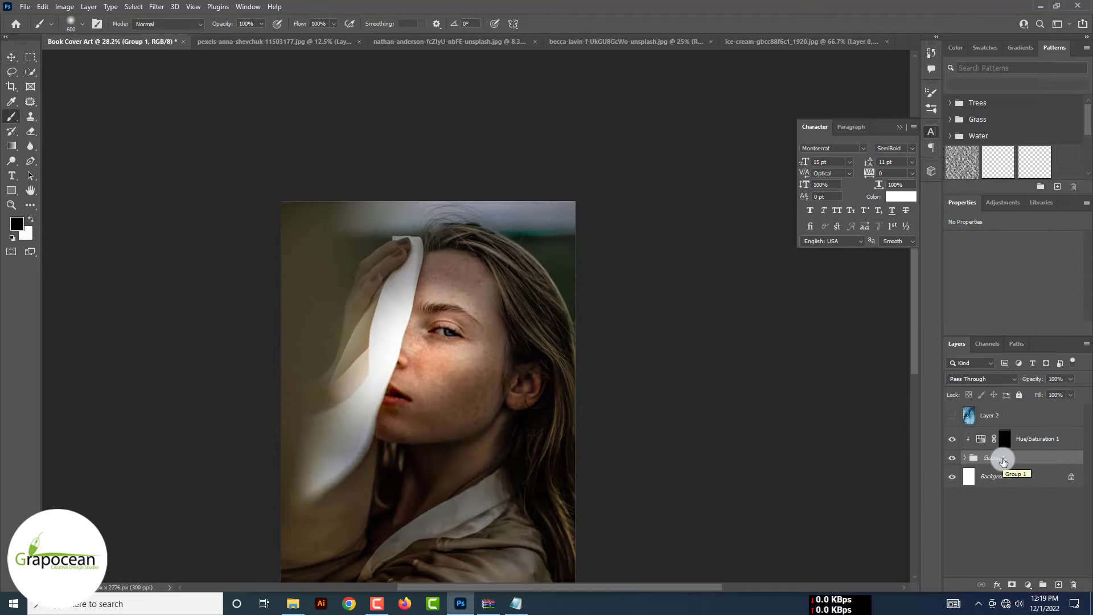
{"action": "key", "text": "ctrl+j"}
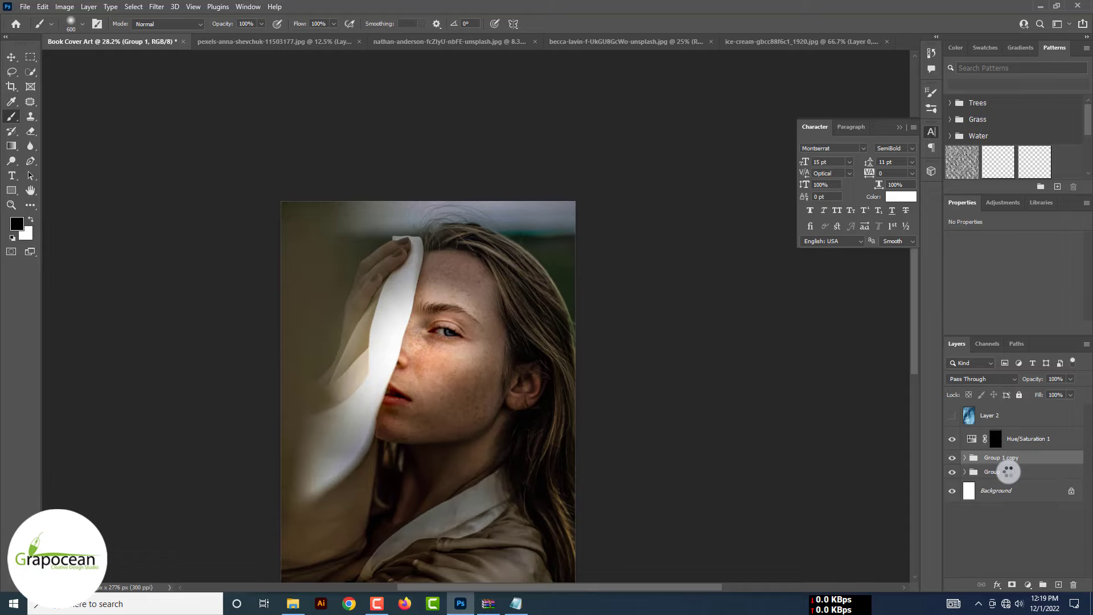
{"action": "left_click", "coordinate": [1008, 471]}
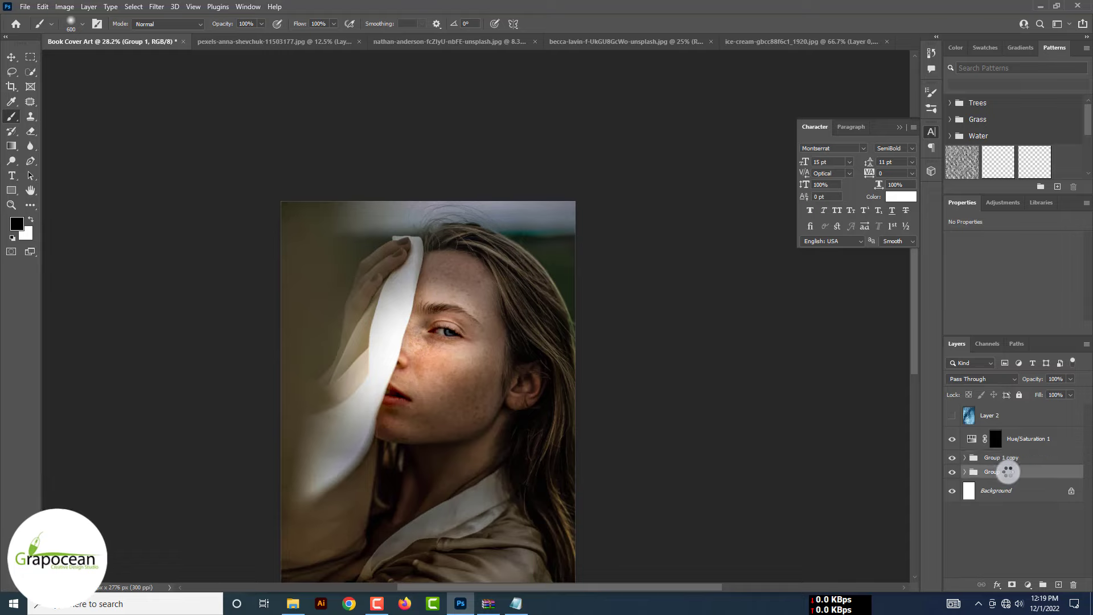
{"action": "right_click", "coordinate": [1008, 473]}
{"action": "left_click", "coordinate": [1038, 158]}
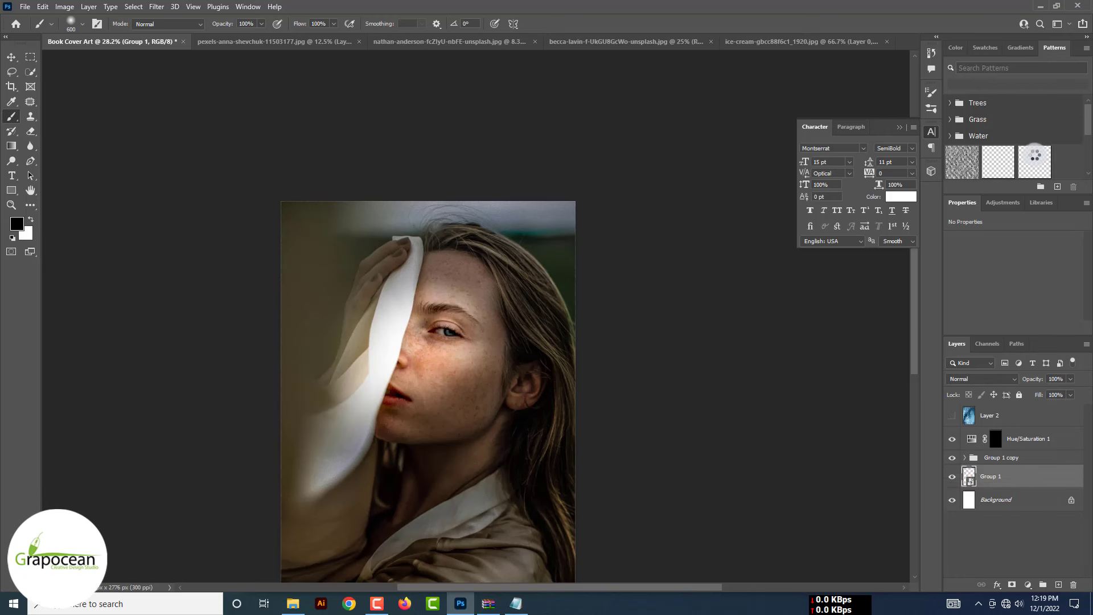
{"action": "left_click", "coordinate": [429, 42]}
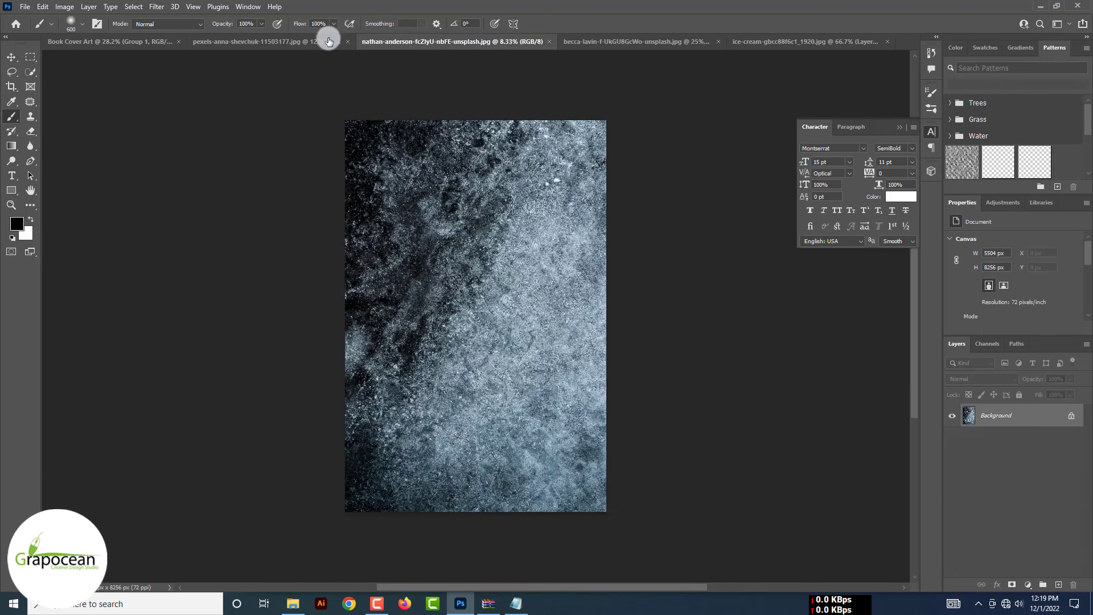
Bring the grey concrete texture into the cover, hiding the orange tint and group copy.
{"action": "left_click", "coordinate": [272, 41]}
{"action": "left_click", "coordinate": [444, 42]}
{"action": "left_click", "coordinate": [610, 41]}
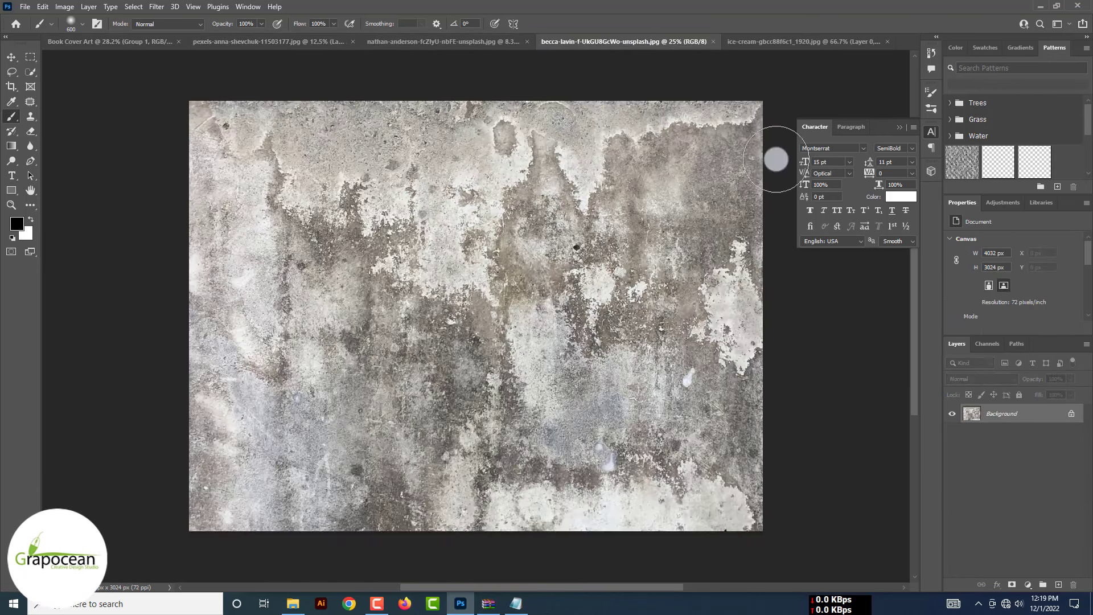
{"action": "left_click", "coordinate": [1070, 414]}
{"action": "key", "text": "v"}
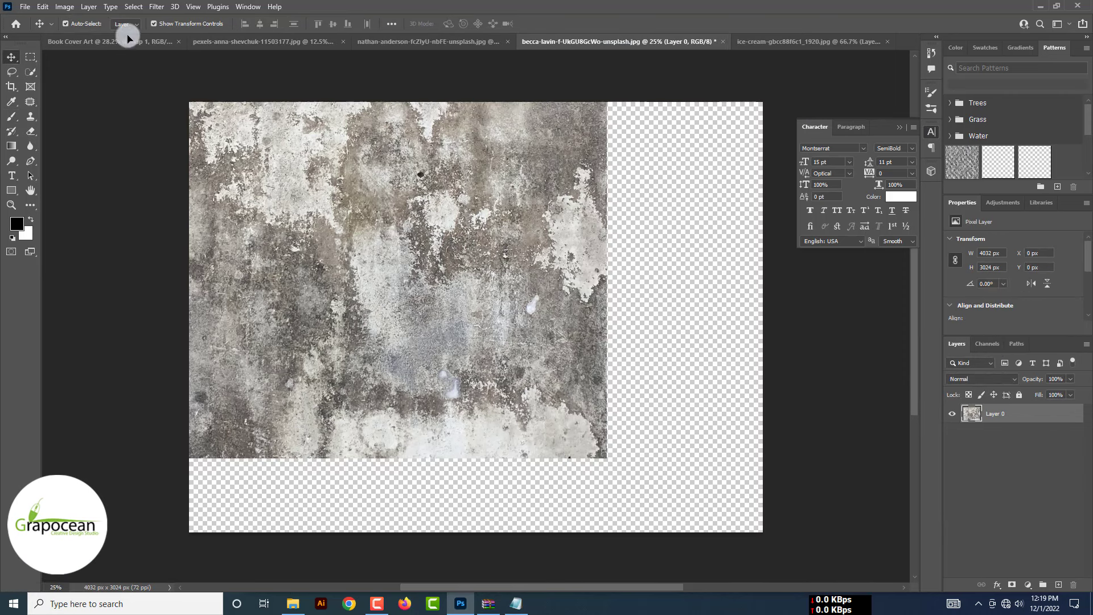
{"action": "mouse_move", "coordinate": [251, 108]}
{"action": "left_mouse_down"}
{"action": "mouse_move", "coordinate": [89, 44]}
{"action": "mouse_move", "coordinate": [480, 392]}
{"action": "left_mouse_up"}
{"action": "scroll", "coordinate": [480, 392], "scroll_direction": "down", "scroll_amount": 1}
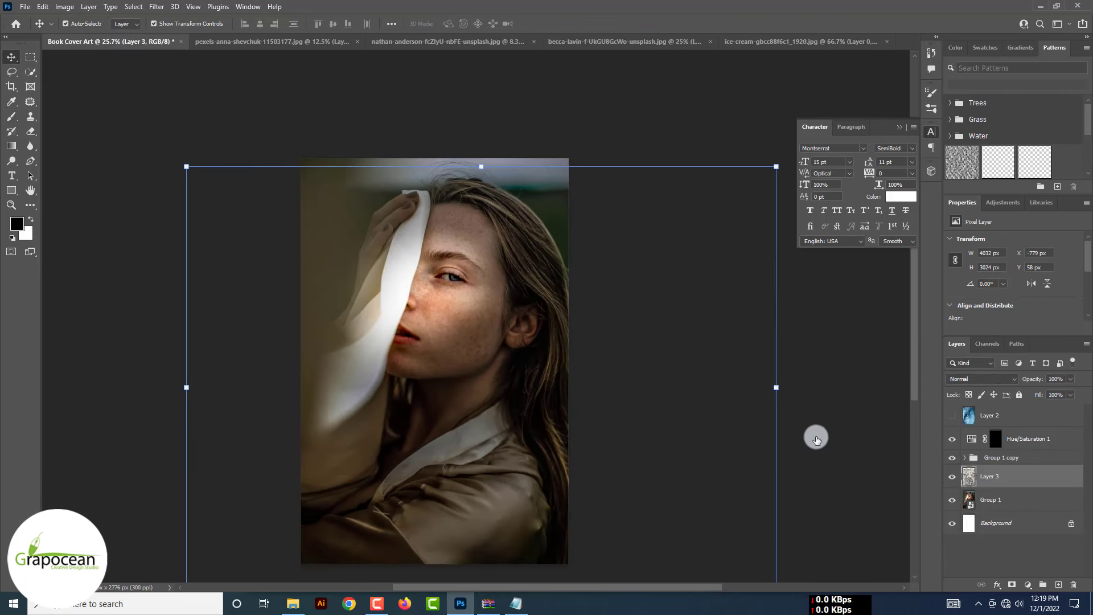
{"action": "left_click", "coordinate": [951, 457]}
{"action": "left_click", "coordinate": [952, 438]}
Scale and reposition the concrete texture to fit the page.
{"action": "left_click_drag", "start_coordinate": [481, 340], "coordinate": [481, 321]}
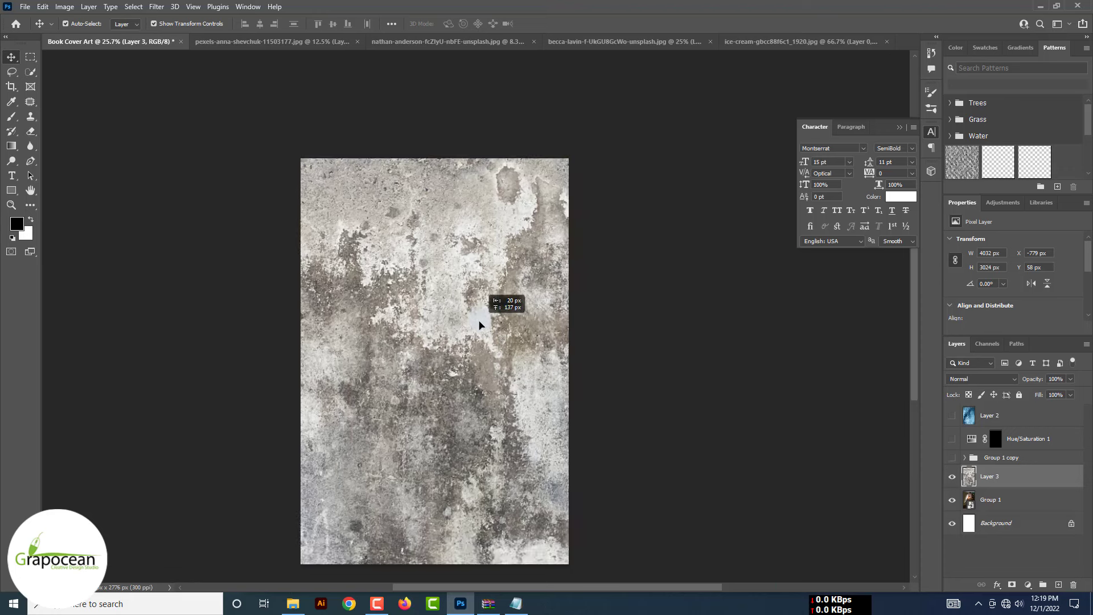
{"action": "scroll", "coordinate": [479, 327], "scroll_direction": "down", "scroll_amount": 1}
{"action": "left_click_drag", "start_coordinate": [662, 217], "coordinate": [637, 225]}
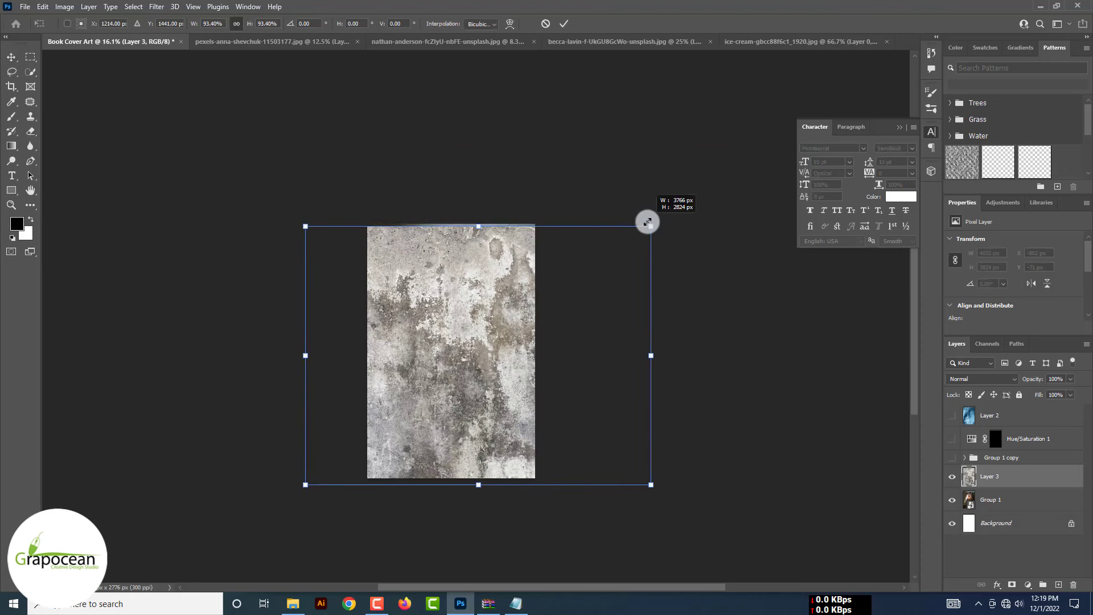
{"action": "left_click_drag", "start_coordinate": [519, 305], "coordinate": [498, 309]}
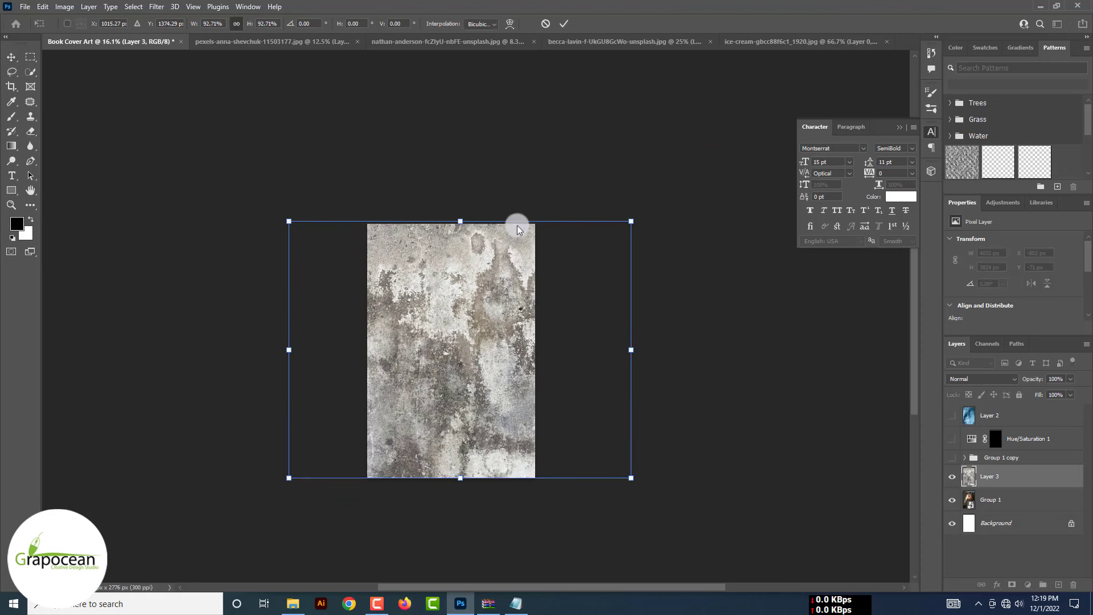
{"action": "left_click", "coordinate": [563, 24]}
Adjust Blend If on the gray, green, blue and red channels so the face shows through.
{"action": "right_click", "coordinate": [1019, 476]}
{"action": "left_click", "coordinate": [911, 111]}
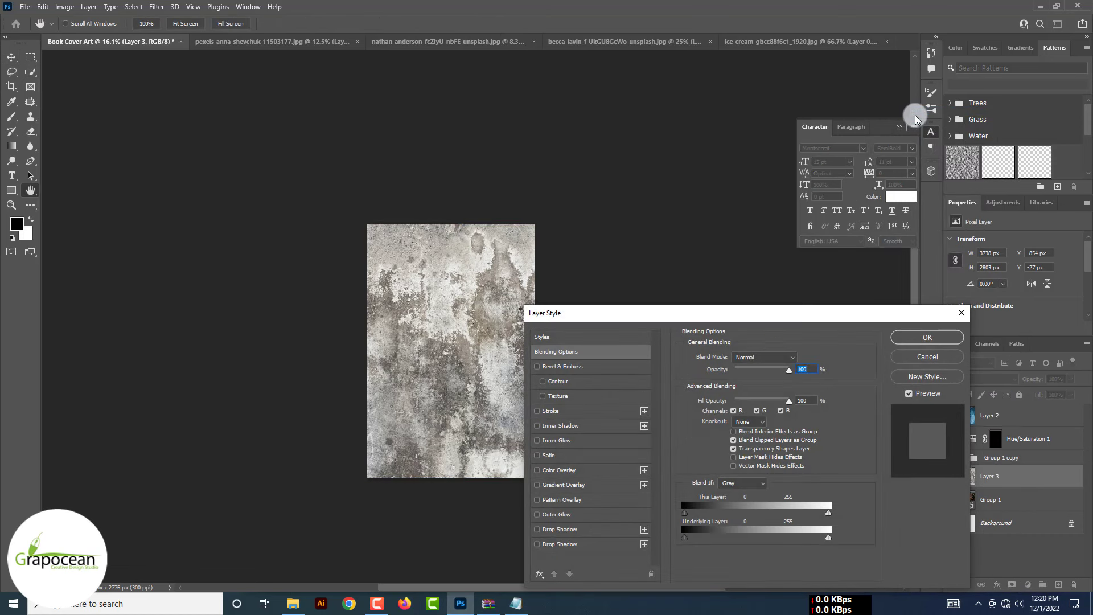
{"action": "mouse_move", "coordinate": [825, 514]}
{"action": "left_mouse_down"}
{"action": "mouse_move", "coordinate": [746, 508]}
{"action": "mouse_move", "coordinate": [749, 487]}
{"action": "left_mouse_up"}
{"action": "left_click", "coordinate": [741, 501]}
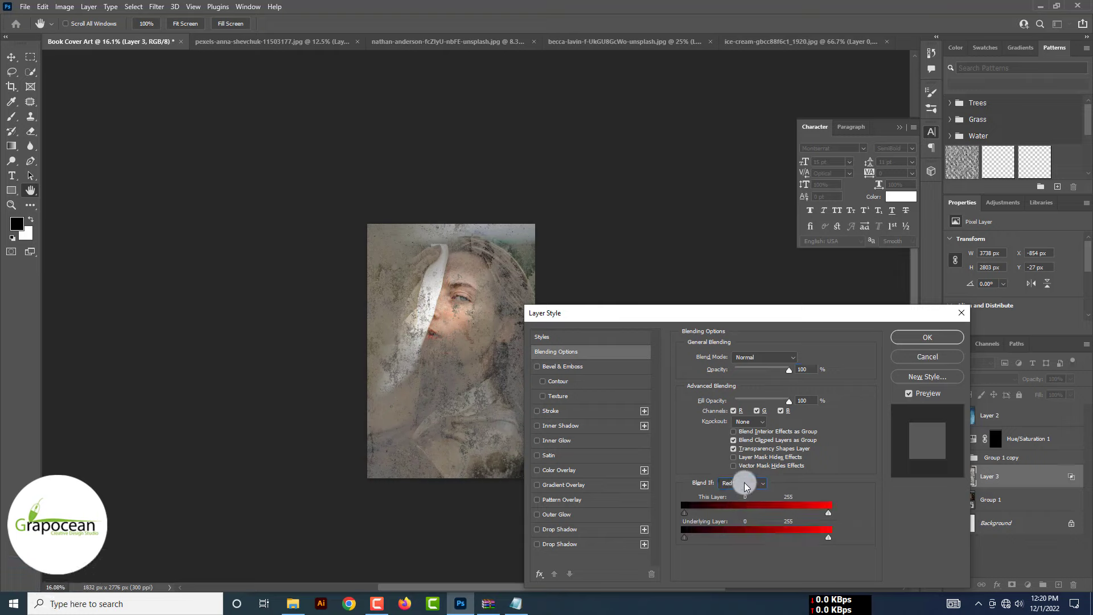
{"action": "left_click", "coordinate": [740, 509]}
{"action": "left_click_drag", "start_coordinate": [825, 514], "coordinate": [807, 516]}
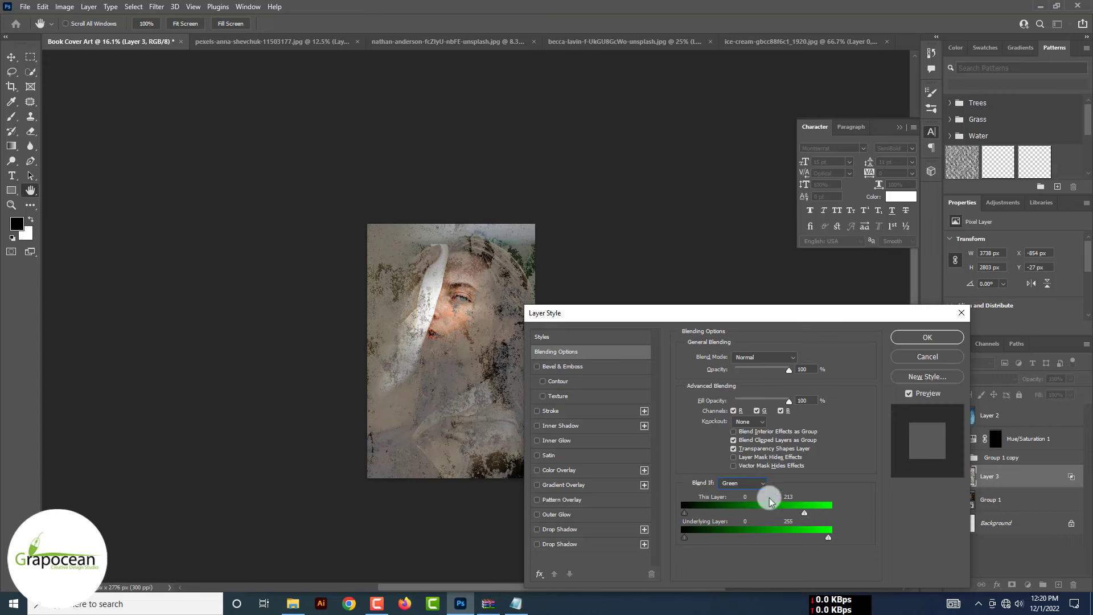
{"action": "left_click", "coordinate": [742, 483]}
{"action": "left_click", "coordinate": [740, 518]}
{"action": "mouse_move", "coordinate": [828, 512]}
{"action": "left_mouse_down"}
{"action": "mouse_move", "coordinate": [792, 514]}
{"action": "mouse_move", "coordinate": [802, 511]}
{"action": "left_mouse_up"}
{"action": "left_click", "coordinate": [740, 501]}
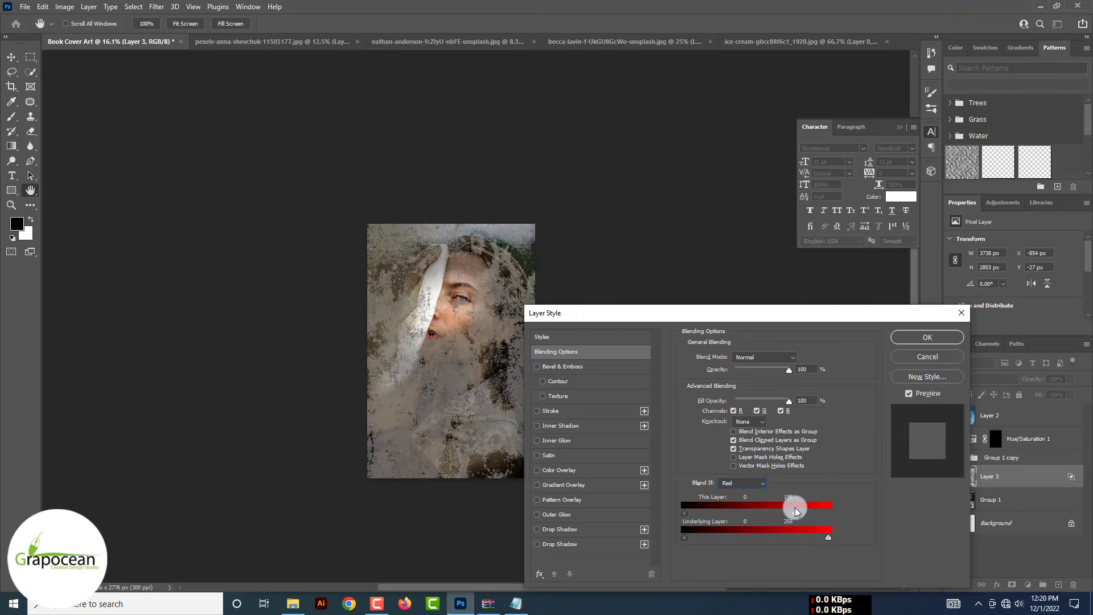
{"action": "left_click_drag", "start_coordinate": [804, 512], "coordinate": [657, 505]}
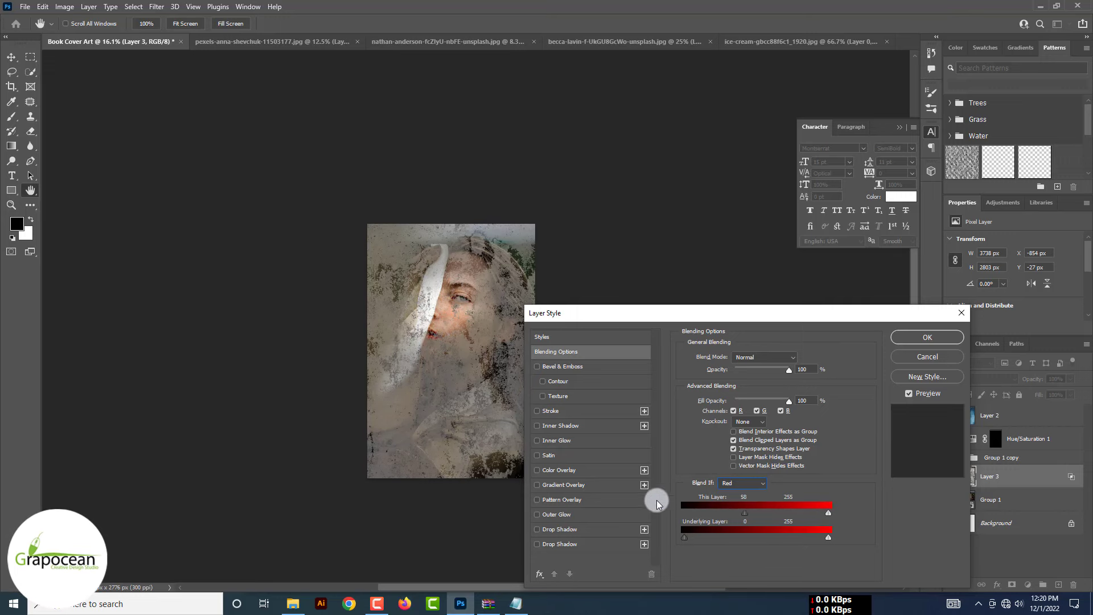
{"action": "left_click", "coordinate": [927, 336]}
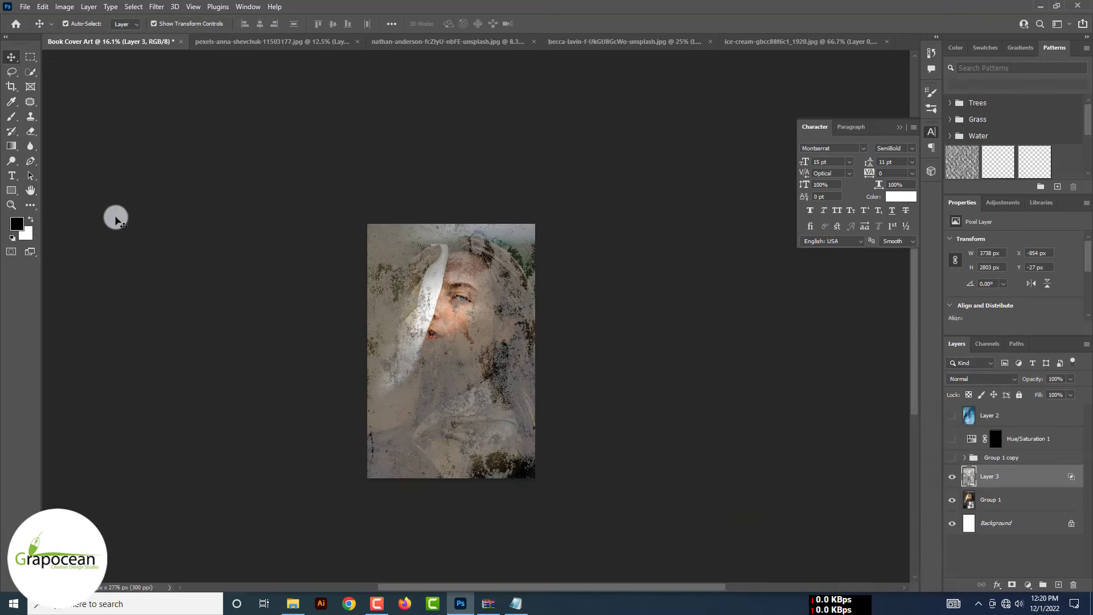
Preview blend modes on Layer 3's dusty texture and set it to Vivid Light.
{"action": "left_click", "coordinate": [992, 377]}
{"action": "key", "text": "Down"}
{"action": "key", "text": "Down"}
{"action": "key", "text": "Down"}
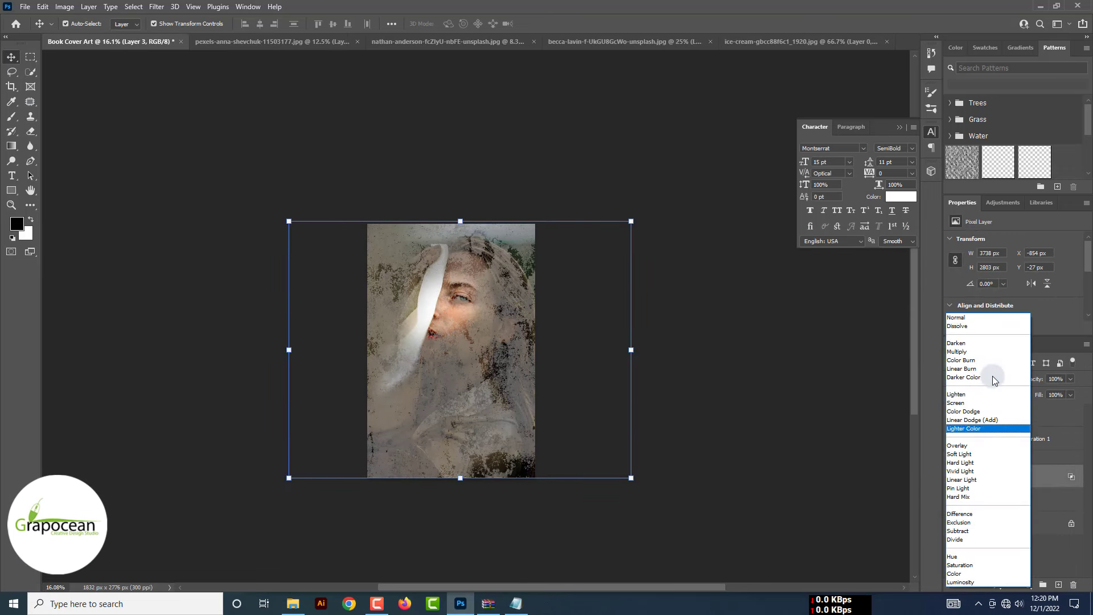
{"action": "key", "text": "Down"}
{"action": "key", "text": "Down"}
{"action": "key", "text": "Down"}
{"action": "key", "text": "Down"}
{"action": "key", "text": "Down"}
{"action": "key", "text": "Down"}
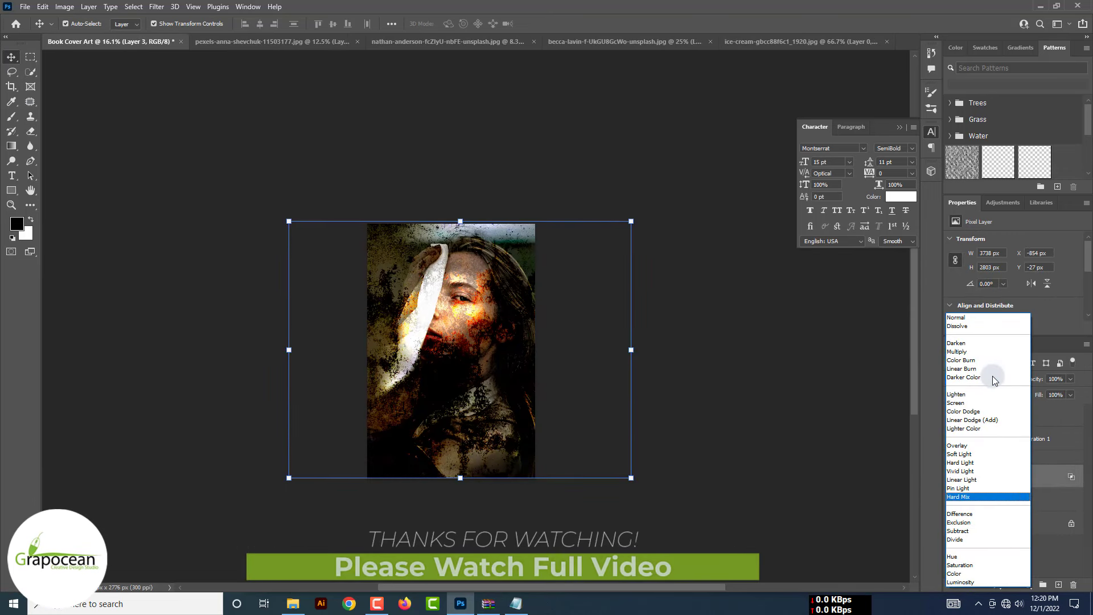
{"action": "key", "text": "Down"}
{"action": "key", "text": "Down"}
{"action": "key", "text": "Down"}
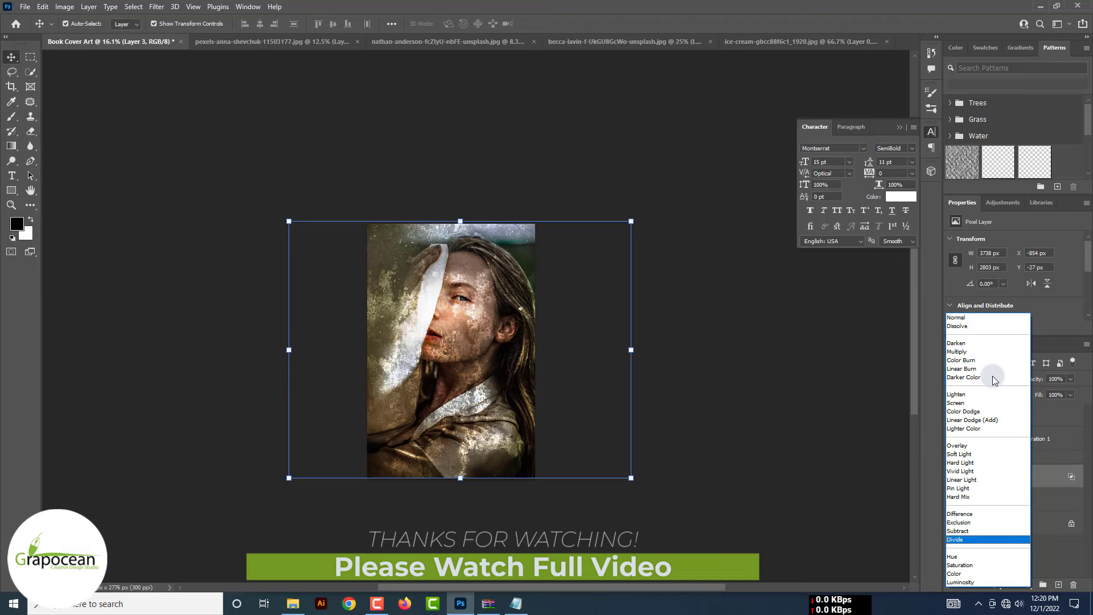
{"action": "key", "text": "Down"}
{"action": "key", "text": "Down"}
{"action": "key", "text": "Down"}
{"action": "key", "text": "Up"}
{"action": "key", "text": "Up"}
{"action": "key", "text": "Up"}
{"action": "key", "text": "Up"}
{"action": "key", "text": "Up"}
{"action": "key", "text": "Up"}
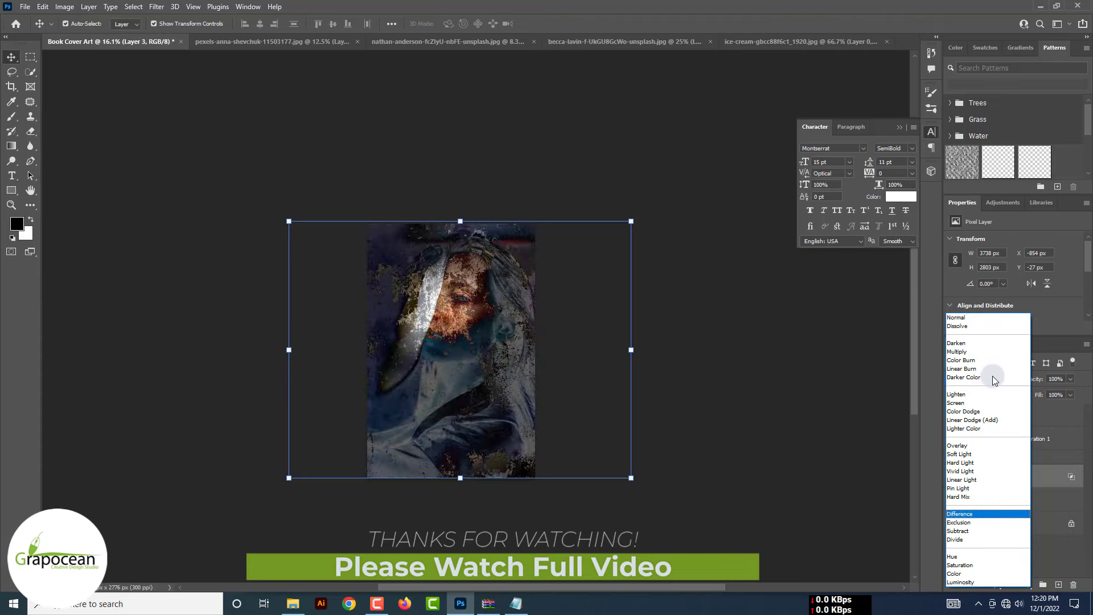
{"action": "left_click", "coordinate": [1026, 473]}
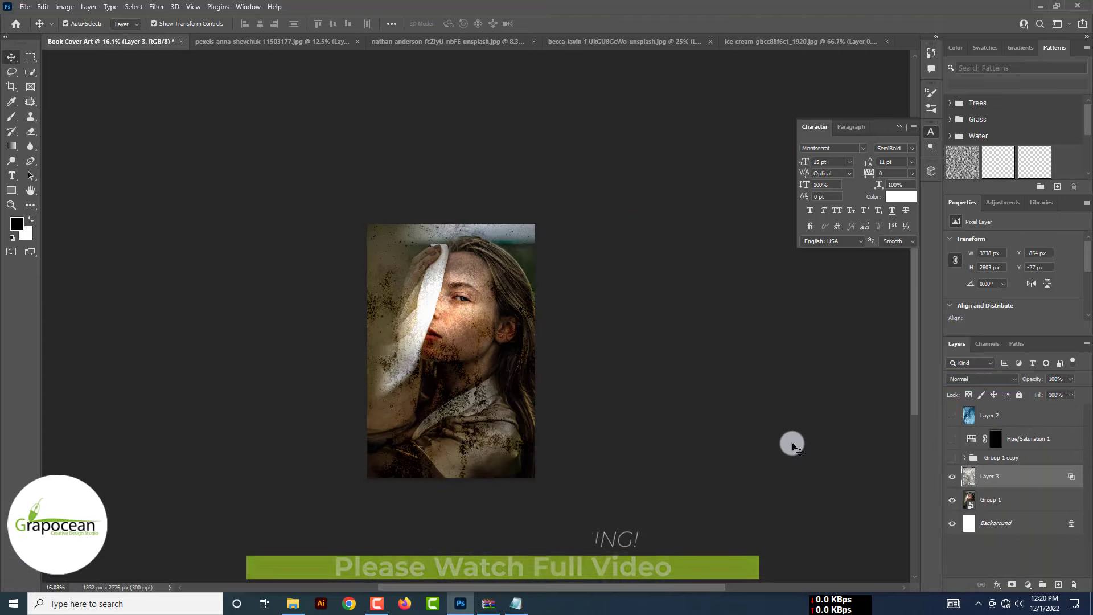
{"action": "left_click", "coordinate": [1000, 480]}
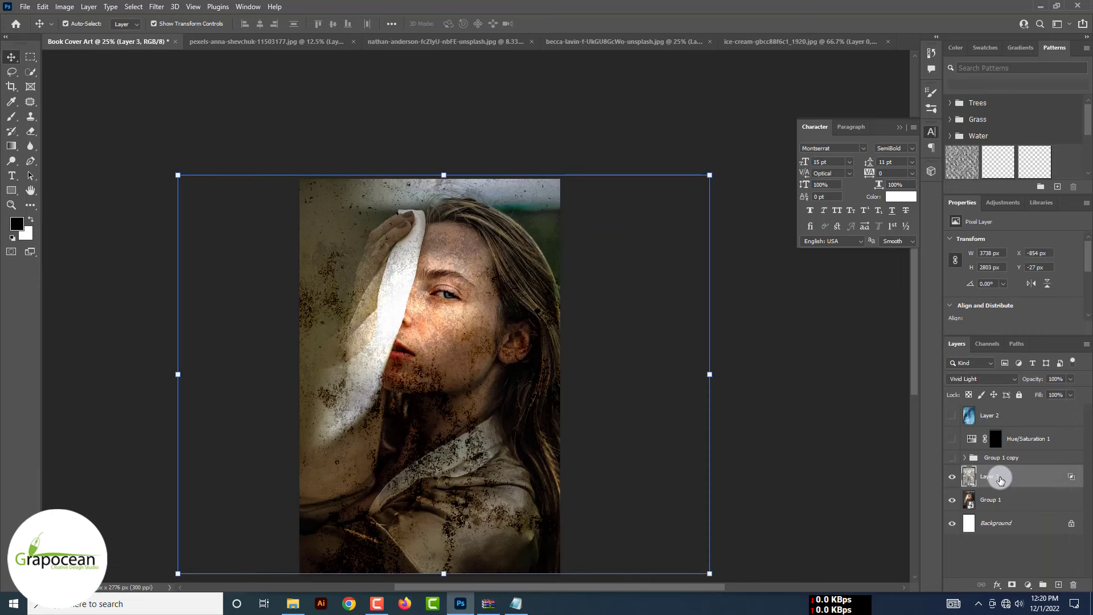
Mask Layer 3 and brush the texture off the cheek, eye, chin, neck and shoulder.
{"action": "left_click", "coordinate": [1012, 584]}
{"action": "right_click", "coordinate": [12, 116]}
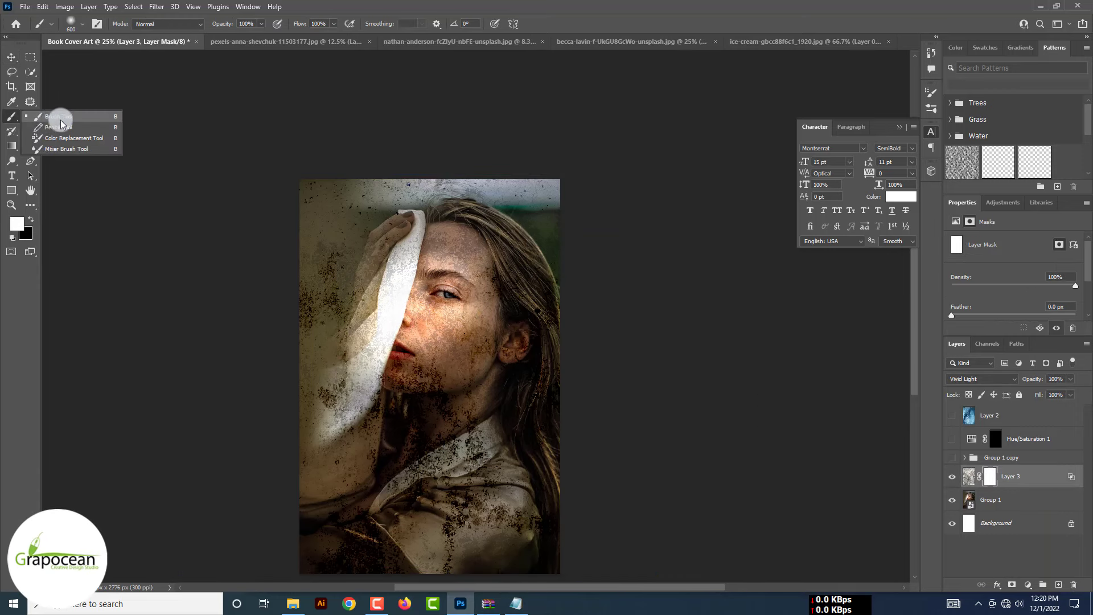
{"action": "left_click", "coordinate": [57, 113]}
{"action": "left_click_drag", "start_coordinate": [445, 335], "coordinate": [425, 268]}
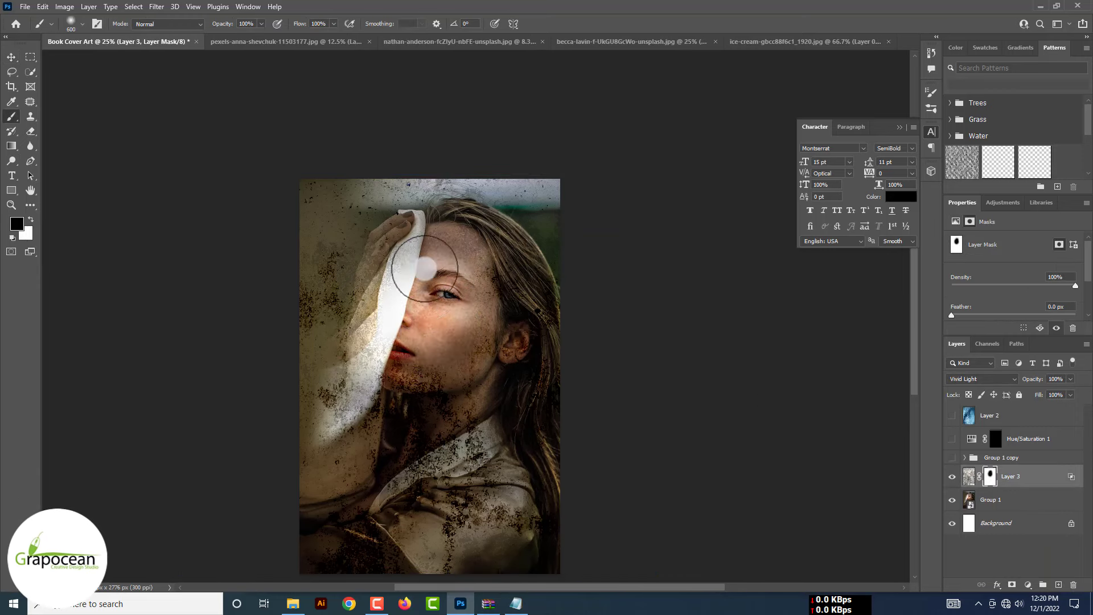
{"action": "mouse_move", "coordinate": [393, 422]}
{"action": "left_mouse_down"}
{"action": "mouse_move", "coordinate": [370, 487]}
{"action": "mouse_move", "coordinate": [500, 507]}
{"action": "mouse_move", "coordinate": [418, 559]}
{"action": "left_mouse_up"}
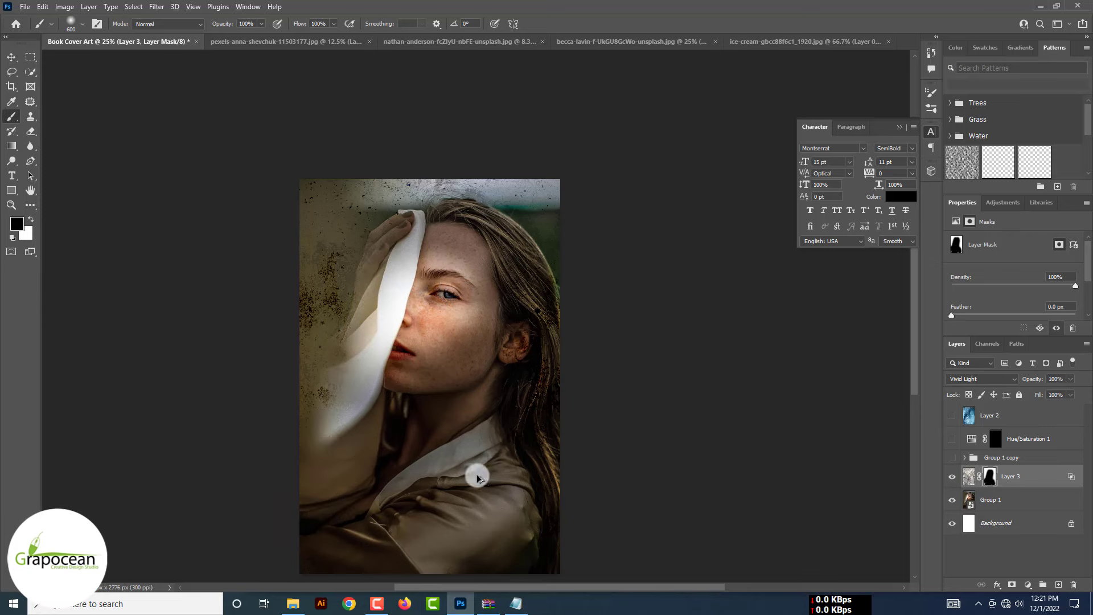
{"action": "scroll", "coordinate": [540, 416], "scroll_direction": "up", "scroll_amount": 1}
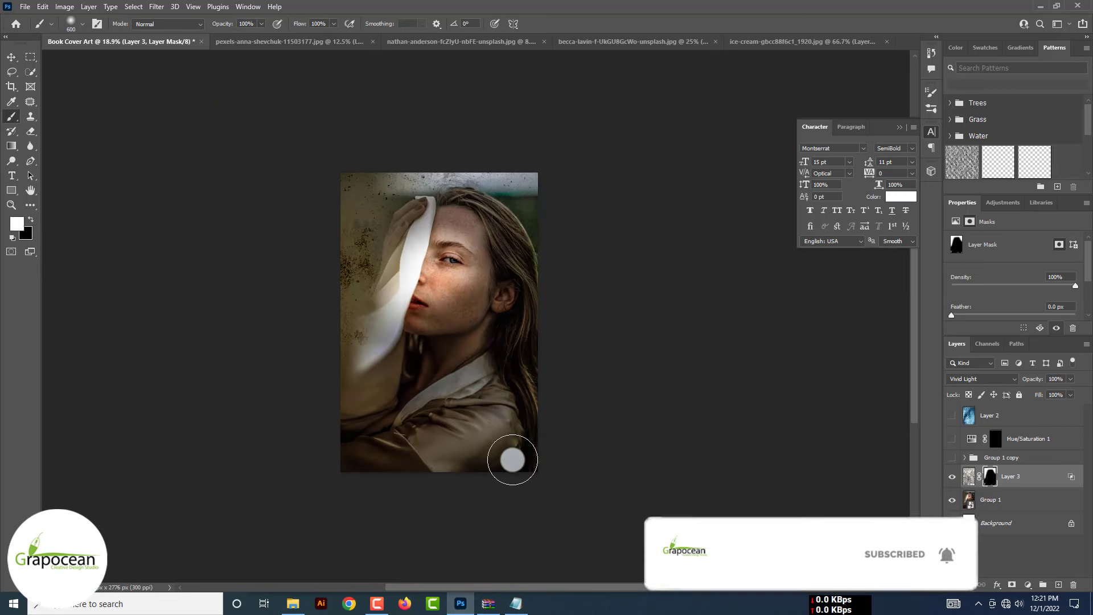
{"action": "scroll", "coordinate": [975, 329], "scroll_direction": "down", "scroll_amount": 1}
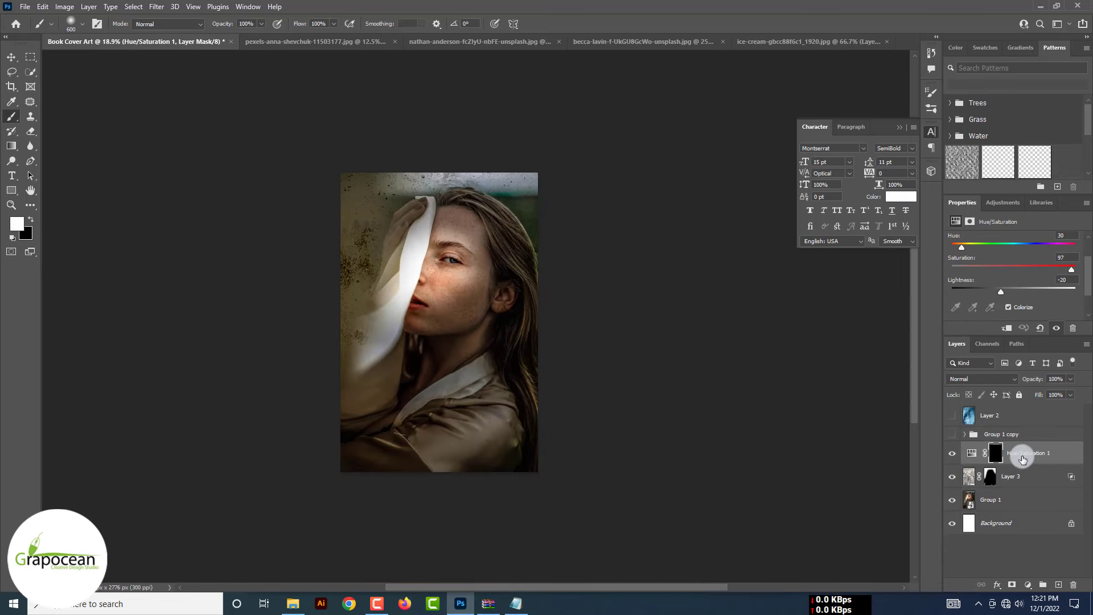
Move Hue/Saturation 1 below Layer 3, invert its mask and feather it about 16 px.
{"action": "left_click_drag", "start_coordinate": [1018, 487], "coordinate": [996, 484]}
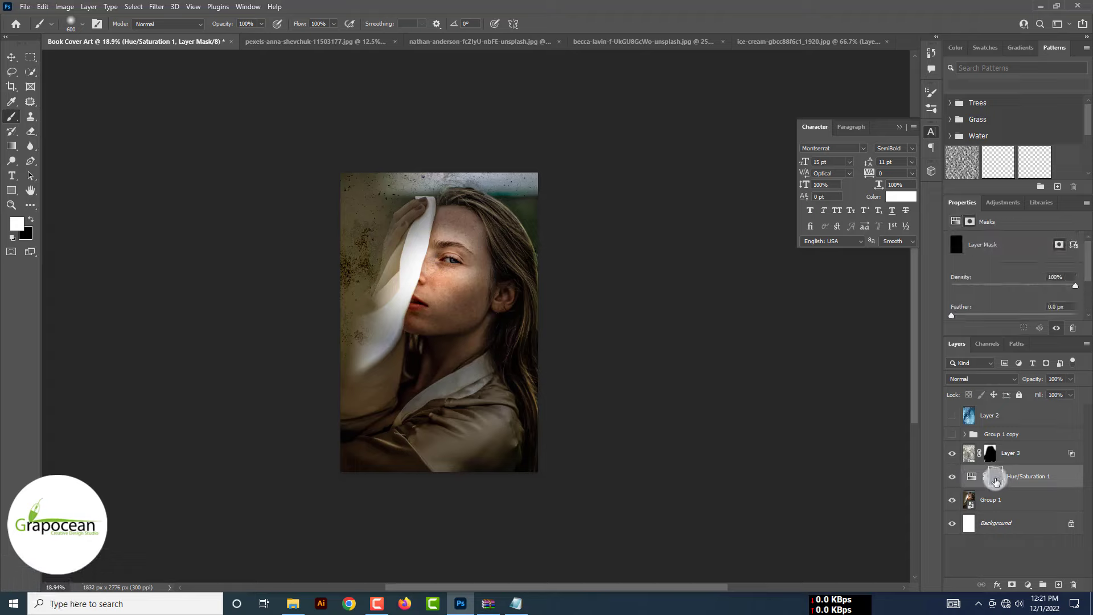
{"action": "key", "text": "ctrl+i"}
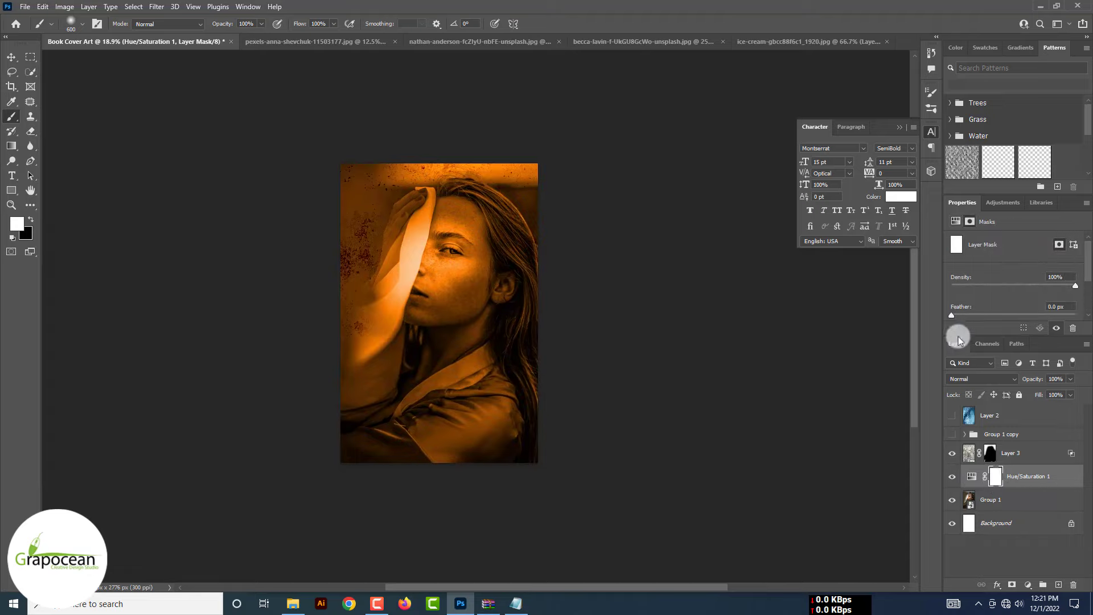
{"action": "left_click_drag", "start_coordinate": [951, 315], "coordinate": [1002, 316]}
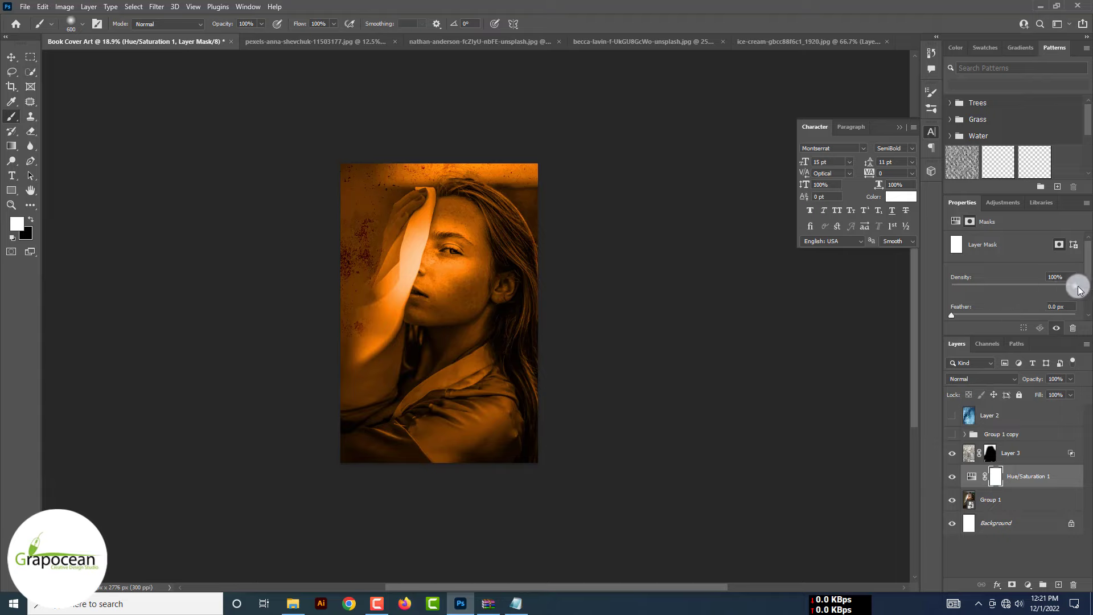
Set the colorize tint to Hue 210, Saturation 97, Lightness -38 for deep blue.
{"action": "left_click", "coordinate": [972, 477]}
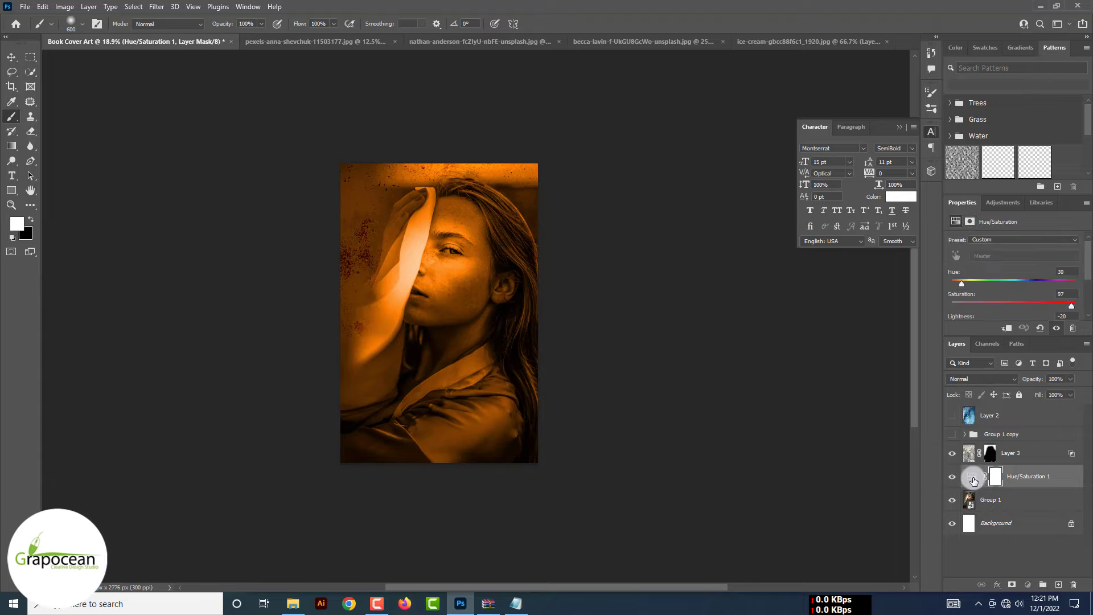
{"action": "scroll", "coordinate": [1002, 280], "scroll_direction": "down", "scroll_amount": 2}
{"action": "left_click_drag", "start_coordinate": [1002, 280], "coordinate": [989, 282]}
{"action": "mouse_move", "coordinate": [962, 237]}
{"action": "left_mouse_down"}
{"action": "mouse_move", "coordinate": [1039, 242]}
{"action": "mouse_move", "coordinate": [1025, 246]}
{"action": "left_mouse_up"}
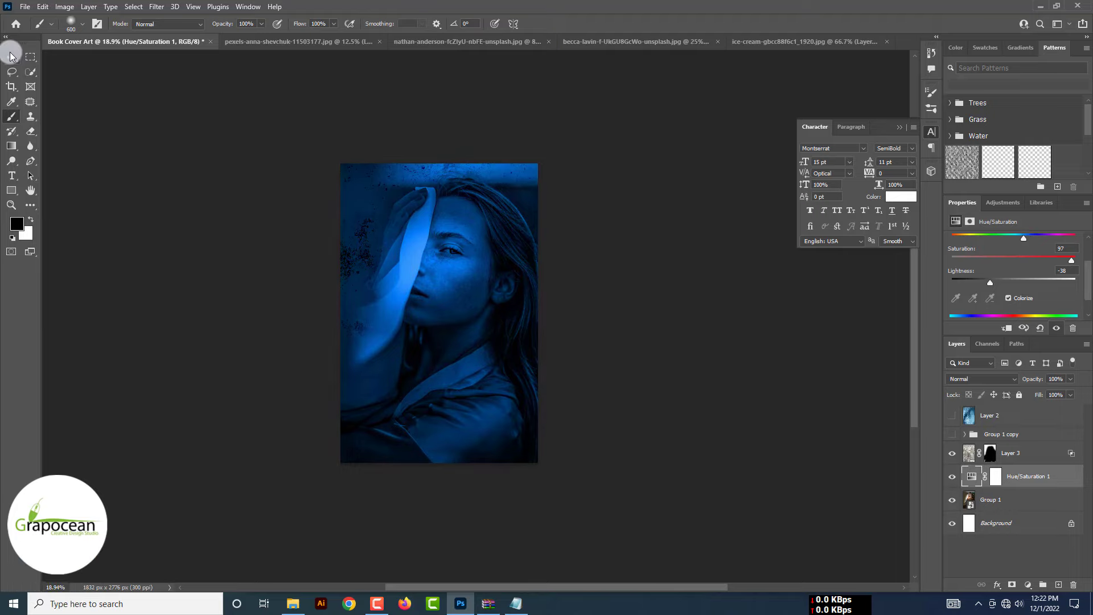
{"action": "key", "text": "v"}
{"action": "left_click", "coordinate": [160, 263]}
On a new layer, paint a soft white glow over the face with a 1000 px brush.
{"action": "left_click", "coordinate": [953, 454]}
{"action": "key", "text": "ctrl+minus"}
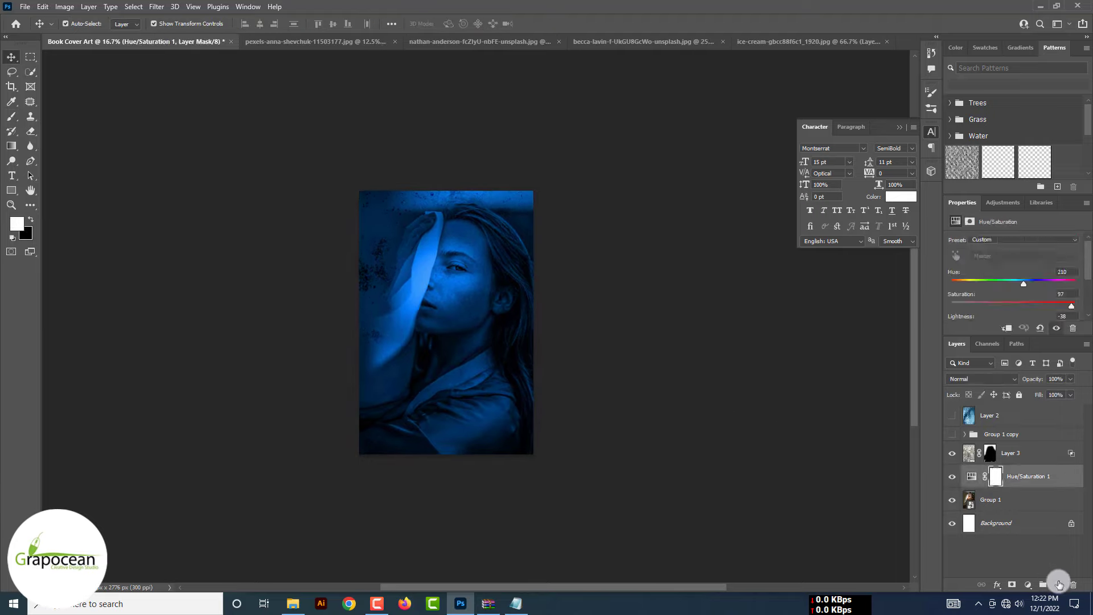
{"action": "left_click", "coordinate": [1058, 585], "text": "ctrl"}
{"action": "left_click", "coordinate": [12, 116]}
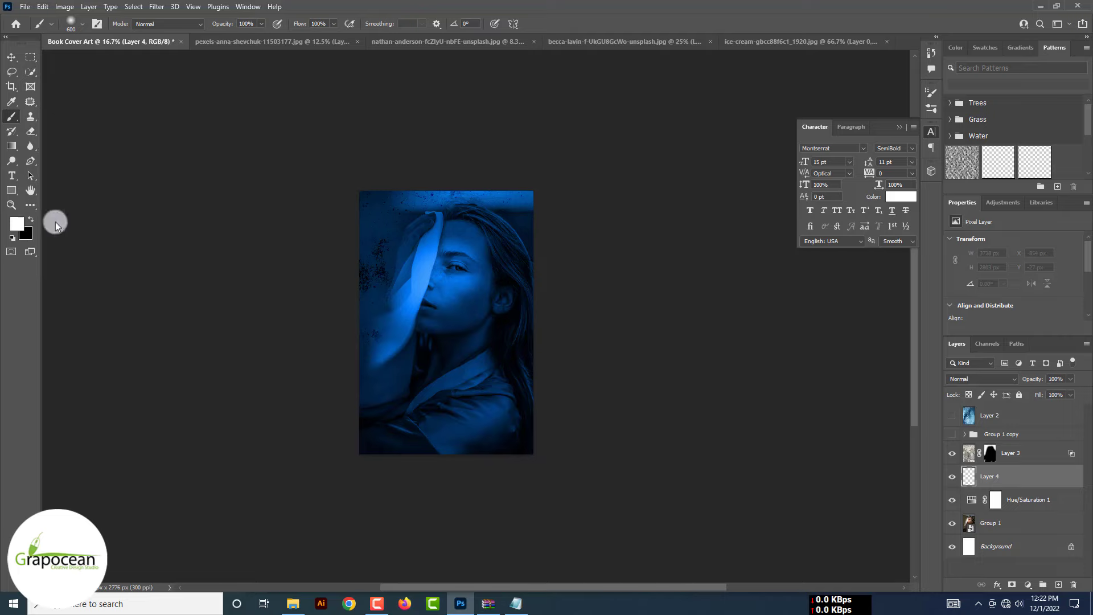
{"action": "left_click", "coordinate": [455, 274]}
{"action": "key", "text": "bracketright"}
{"action": "key", "text": "bracketright"}
{"action": "key", "text": "bracketright"}
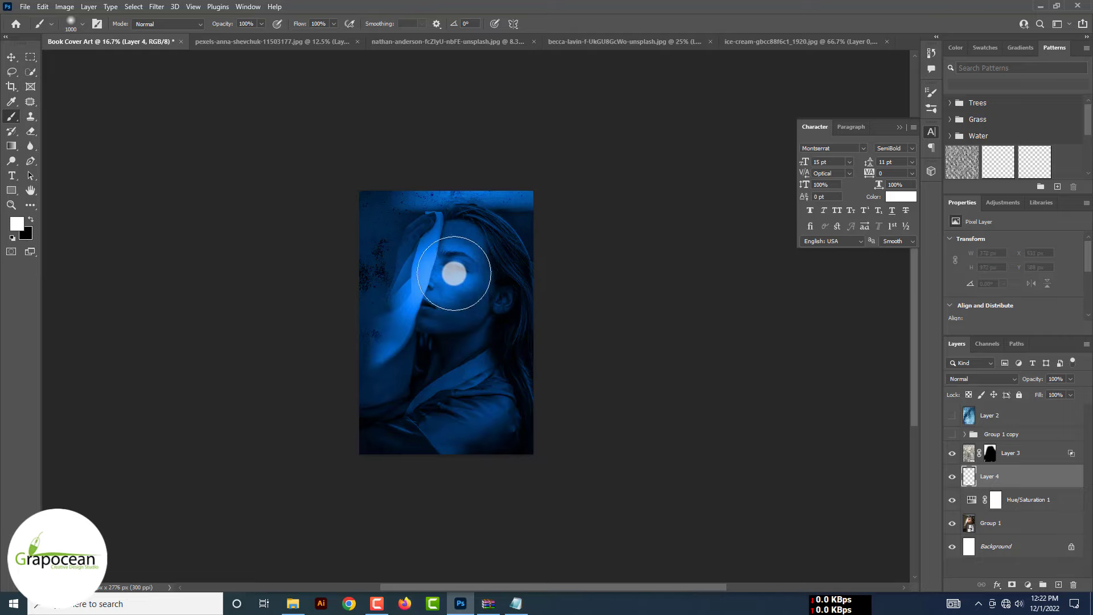
{"action": "left_click", "coordinate": [452, 273]}
Set the white glow layer's blend mode to Overlay.
{"action": "right_click", "coordinate": [1050, 478]}
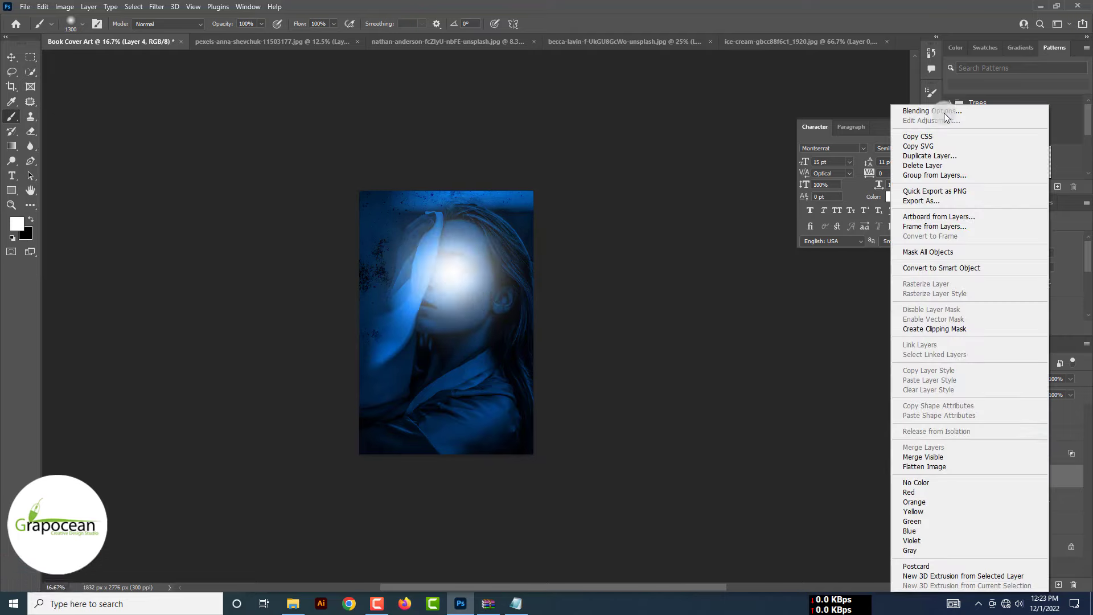
{"action": "left_click", "coordinate": [944, 113]}
{"action": "left_click", "coordinate": [947, 336]}
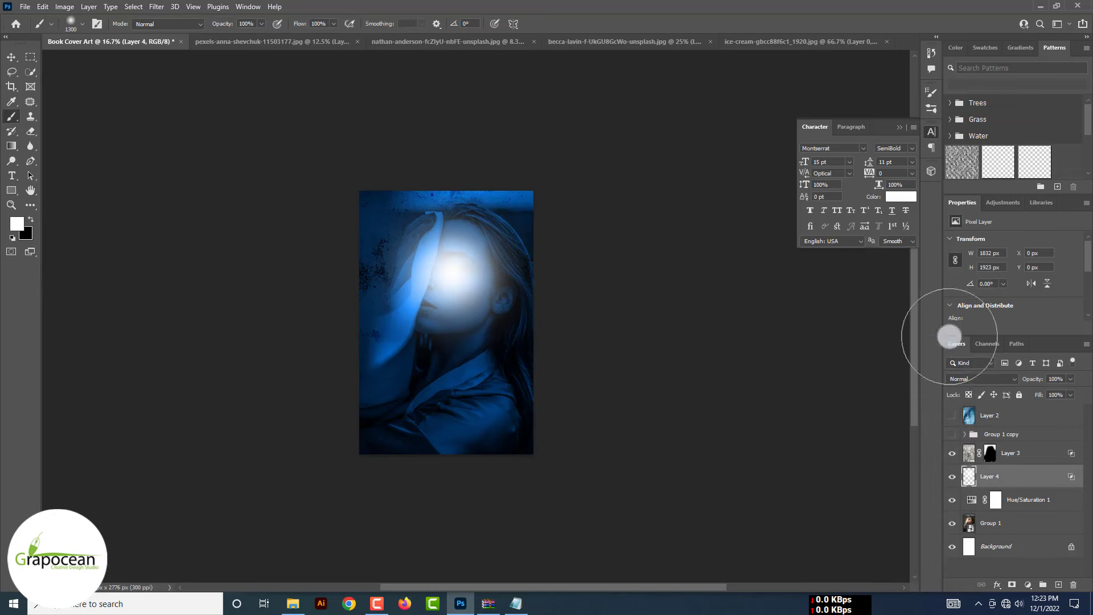
{"action": "left_click", "coordinate": [982, 380]}
{"action": "key", "text": "Down"}
{"action": "key", "text": "Down"}
{"action": "key", "text": "Down"}
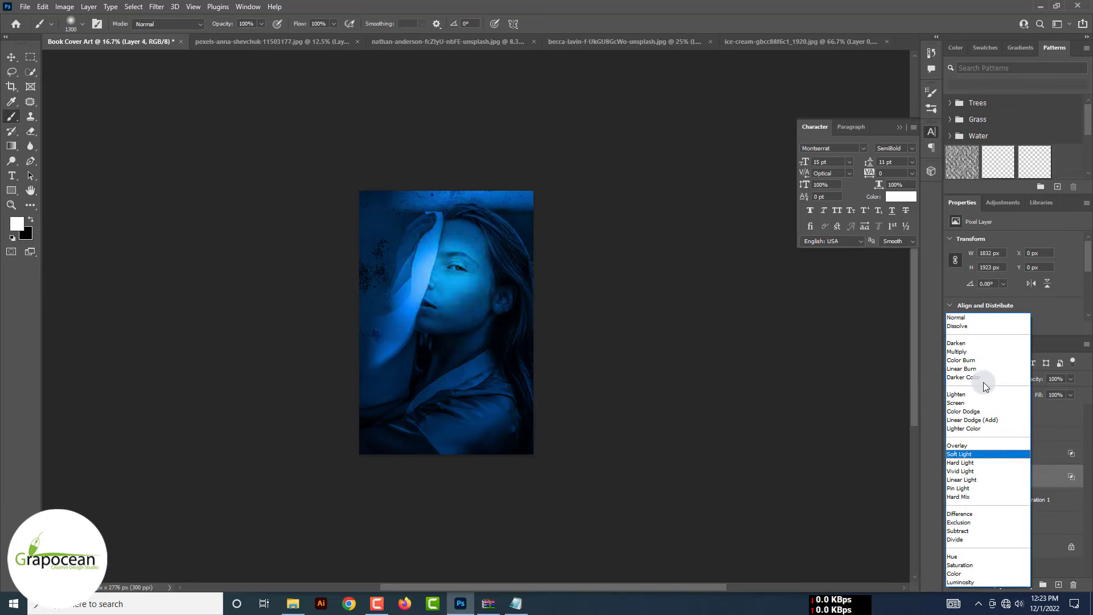
{"action": "left_click", "coordinate": [982, 446]}
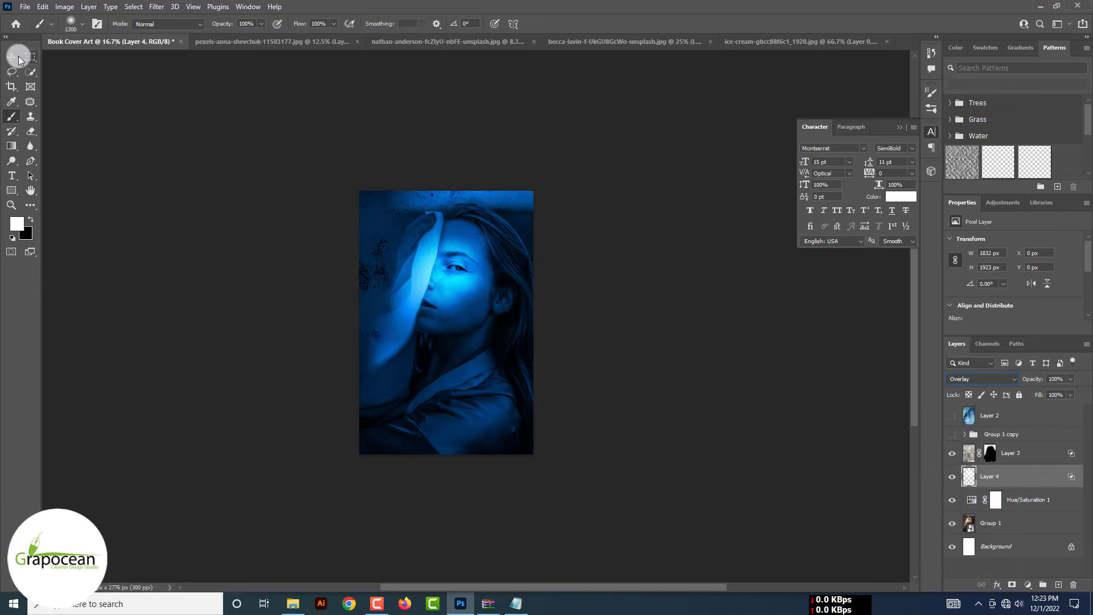
Select the glow layer with the Move tool and briefly hide Group 1 to compare.
{"action": "key", "text": "v"}
{"action": "scroll", "coordinate": [644, 408], "scroll_direction": "down", "scroll_amount": 2}
{"action": "scroll", "coordinate": [646, 409], "scroll_direction": "up", "scroll_amount": 2}
{"action": "key", "text": "ctrl"}
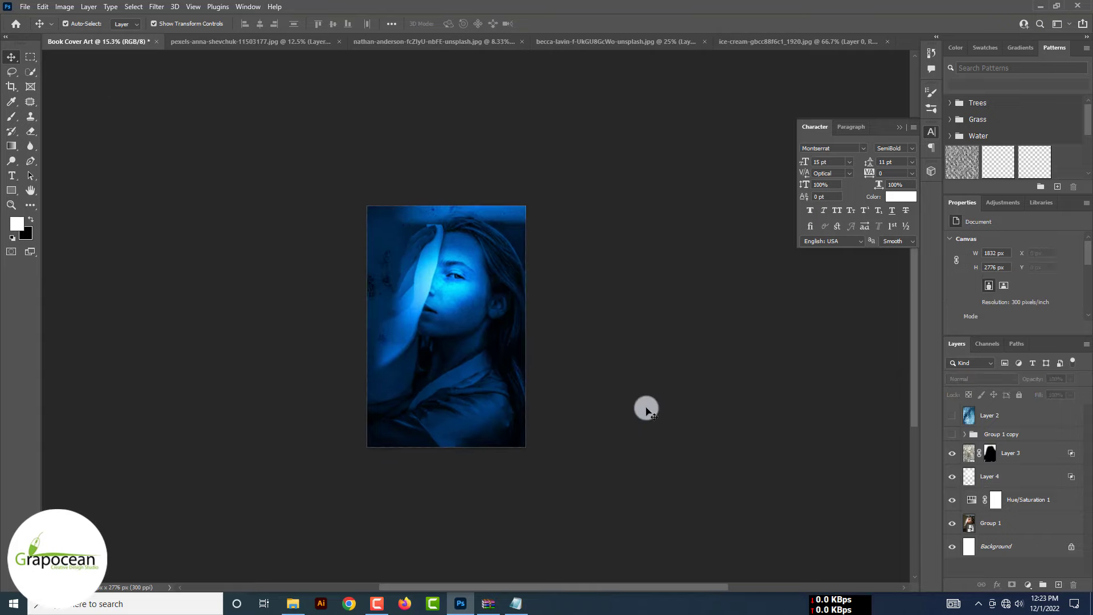
{"action": "scroll", "coordinate": [646, 408], "scroll_direction": "up", "scroll_amount": 3}
{"action": "scroll", "coordinate": [619, 395], "scroll_direction": "down", "scroll_amount": 2}
{"action": "scroll", "coordinate": [486, 324], "scroll_direction": "down", "scroll_amount": 2}
{"action": "left_click", "coordinate": [478, 324]}
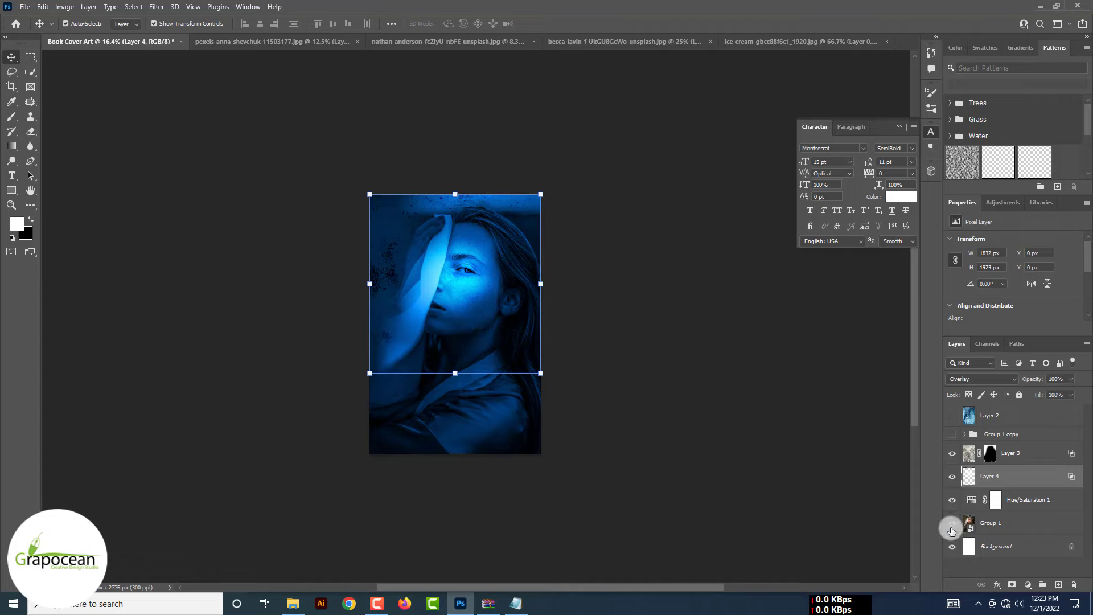
{"action": "left_click", "coordinate": [951, 527]}
Retint Hue/Saturation 1 to Hue 28, Saturation 44, Lightness -56 for dark warm brown.
{"action": "left_click", "coordinate": [996, 501]}
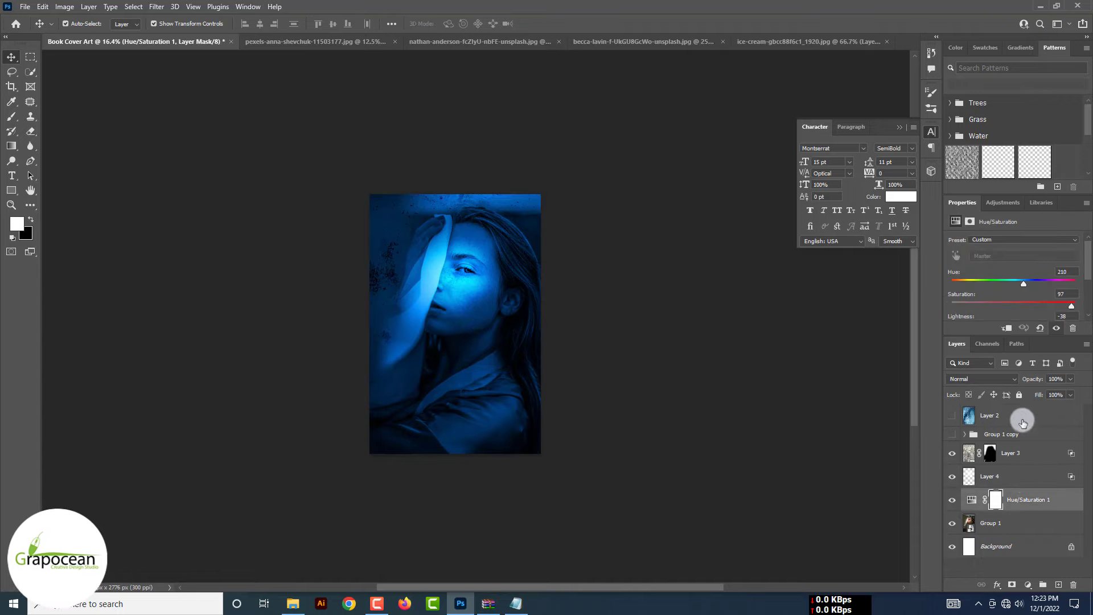
{"action": "mouse_move", "coordinate": [1023, 286]}
{"action": "left_mouse_down"}
{"action": "mouse_move", "coordinate": [1039, 286]}
{"action": "mouse_move", "coordinate": [1019, 284]}
{"action": "mouse_move", "coordinate": [1024, 305]}
{"action": "mouse_move", "coordinate": [944, 287]}
{"action": "mouse_move", "coordinate": [1014, 309]}
{"action": "mouse_move", "coordinate": [971, 311]}
{"action": "left_mouse_up"}
{"action": "scroll", "coordinate": [961, 288], "scroll_direction": "down", "scroll_amount": 1}
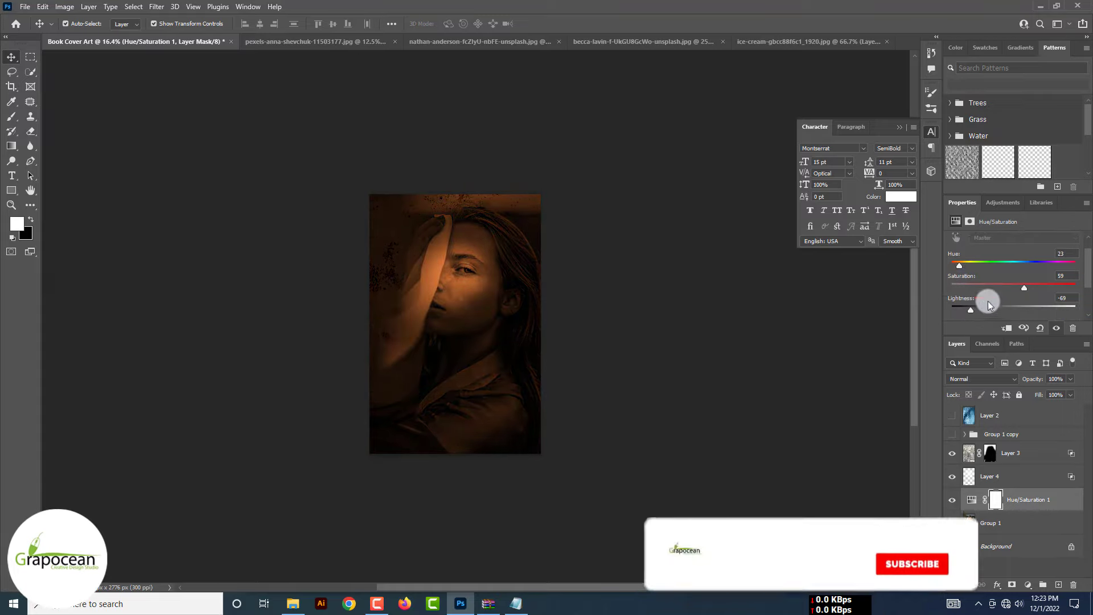
{"action": "mouse_move", "coordinate": [1024, 287]}
{"action": "left_mouse_down"}
{"action": "mouse_move", "coordinate": [1049, 288]}
{"action": "mouse_move", "coordinate": [998, 291]}
{"action": "mouse_move", "coordinate": [962, 268]}
{"action": "left_mouse_up"}
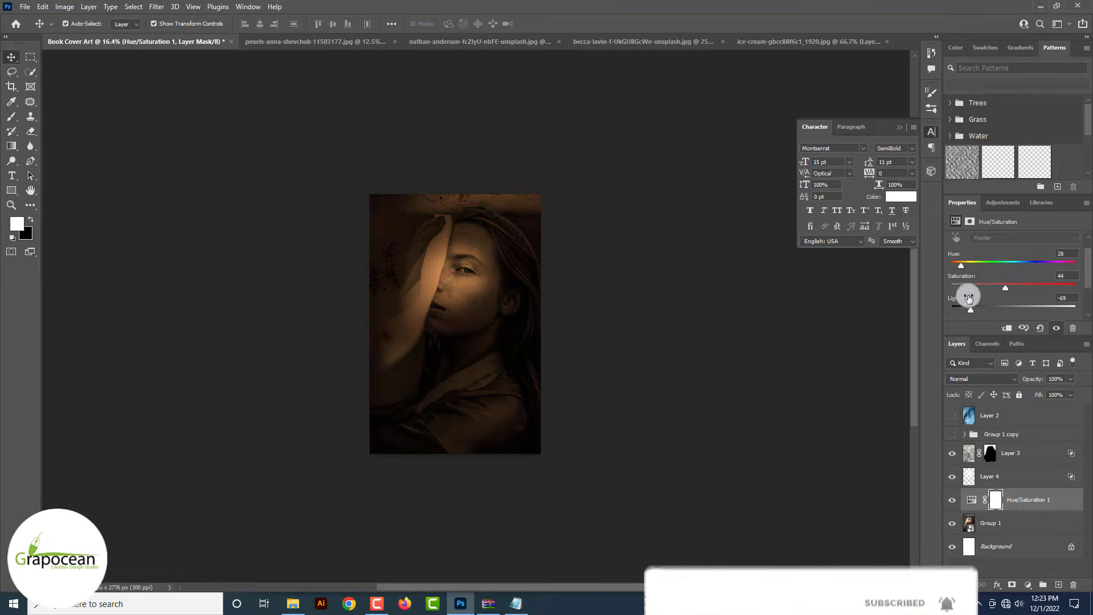
{"action": "left_click_drag", "start_coordinate": [970, 310], "coordinate": [979, 312]}
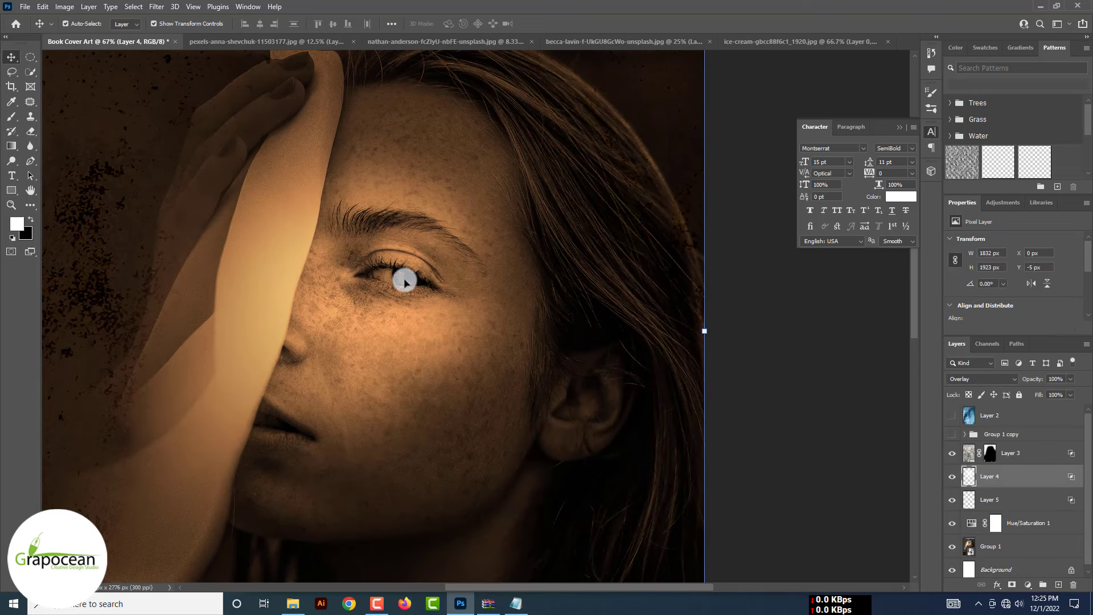
Reposition the glow over the face and toggle Hue/Saturation and Layer 4 to compare.
{"action": "left_click_drag", "start_coordinate": [402, 284], "coordinate": [433, 297]}
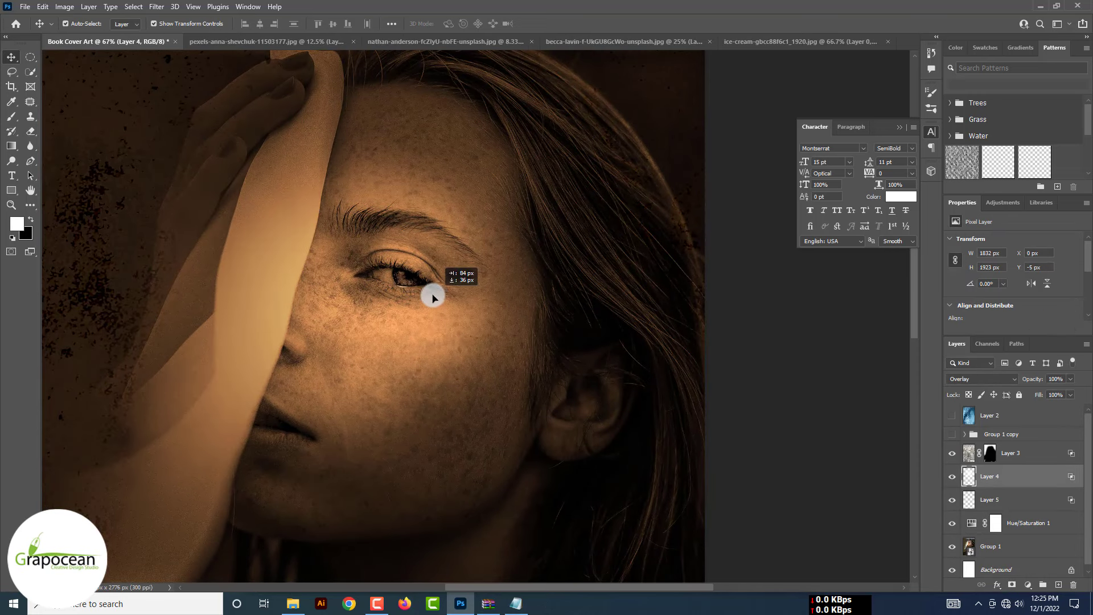
{"action": "left_click", "coordinate": [801, 451]}
{"action": "left_click", "coordinate": [951, 524]}
{"action": "left_click", "coordinate": [951, 523]}
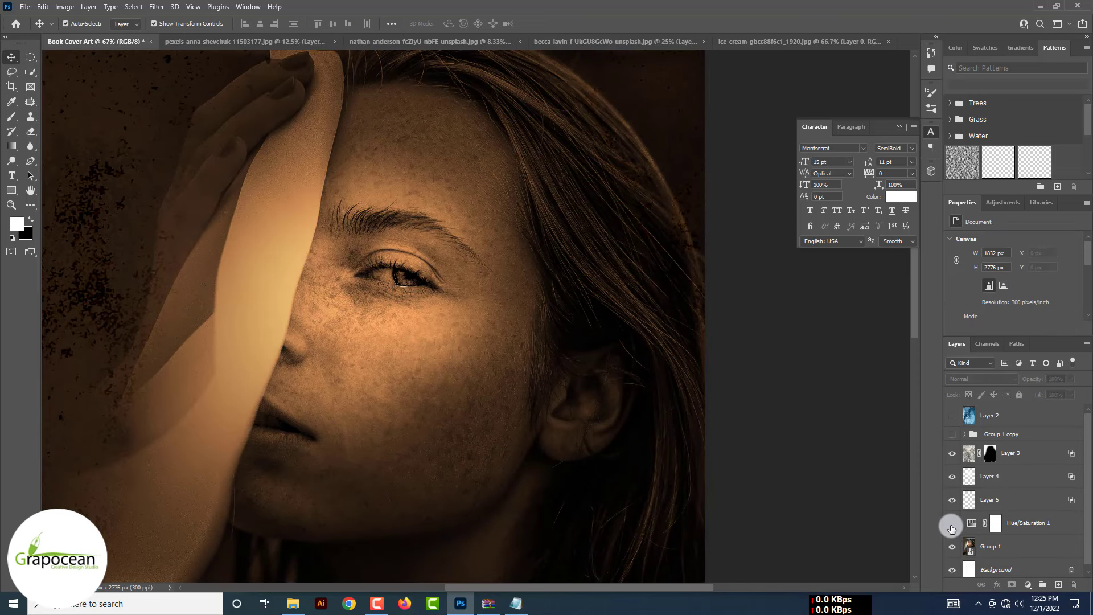
{"action": "left_click", "coordinate": [951, 477]}
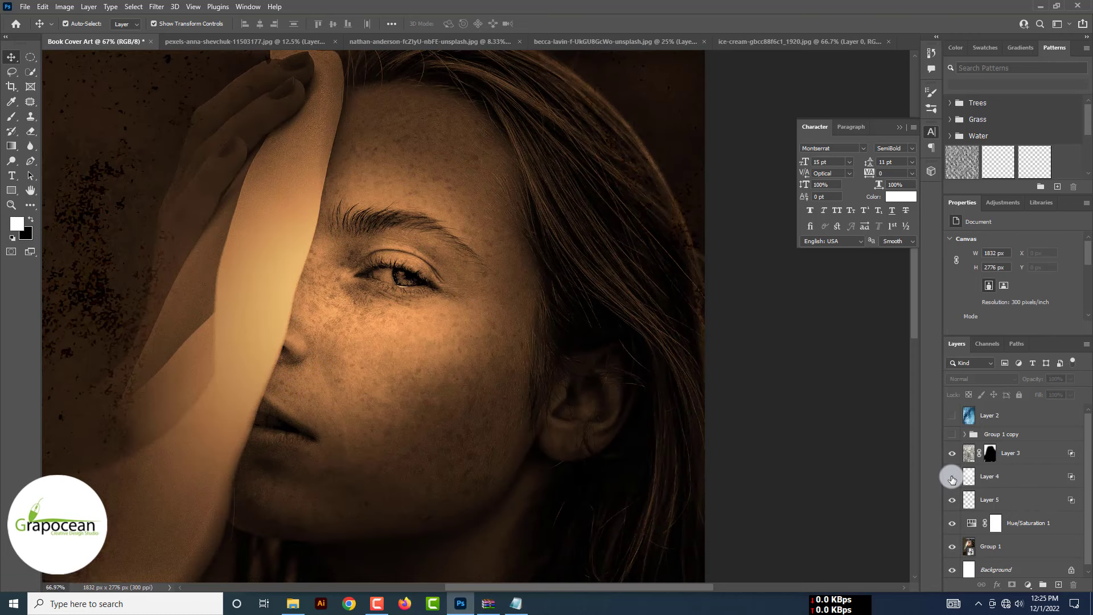
{"action": "left_click", "coordinate": [951, 477]}
{"action": "left_click", "coordinate": [951, 477]}
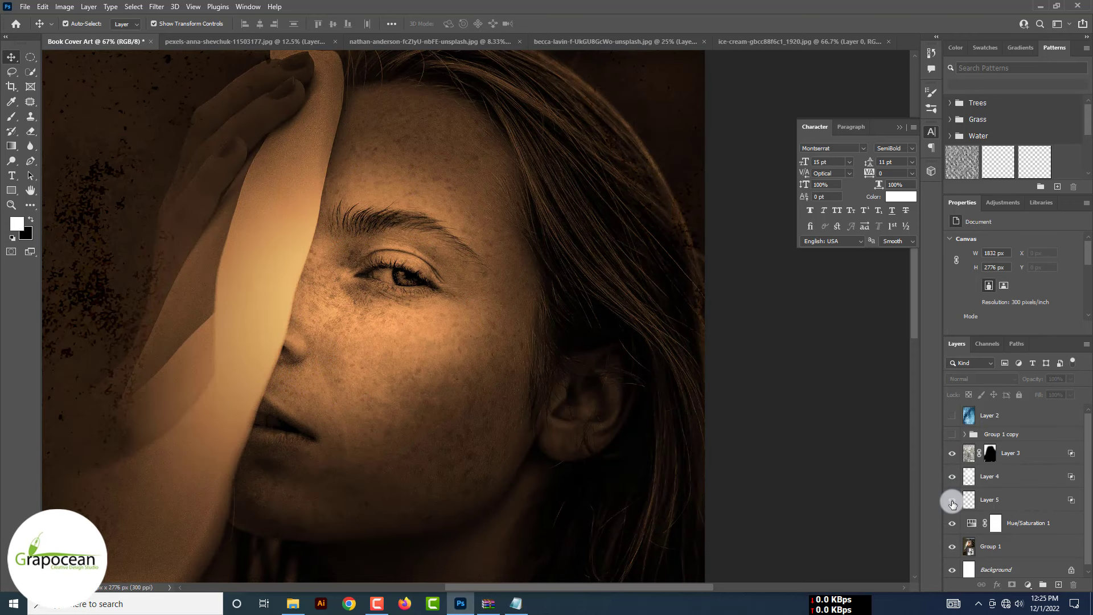
Delete Layer 5, target the Hue/Saturation 1 mask with the Brush and begin picking a colour.
{"action": "left_click", "coordinate": [973, 504]}
{"action": "key", "text": "Delete"}
{"action": "left_click", "coordinate": [1003, 505]}
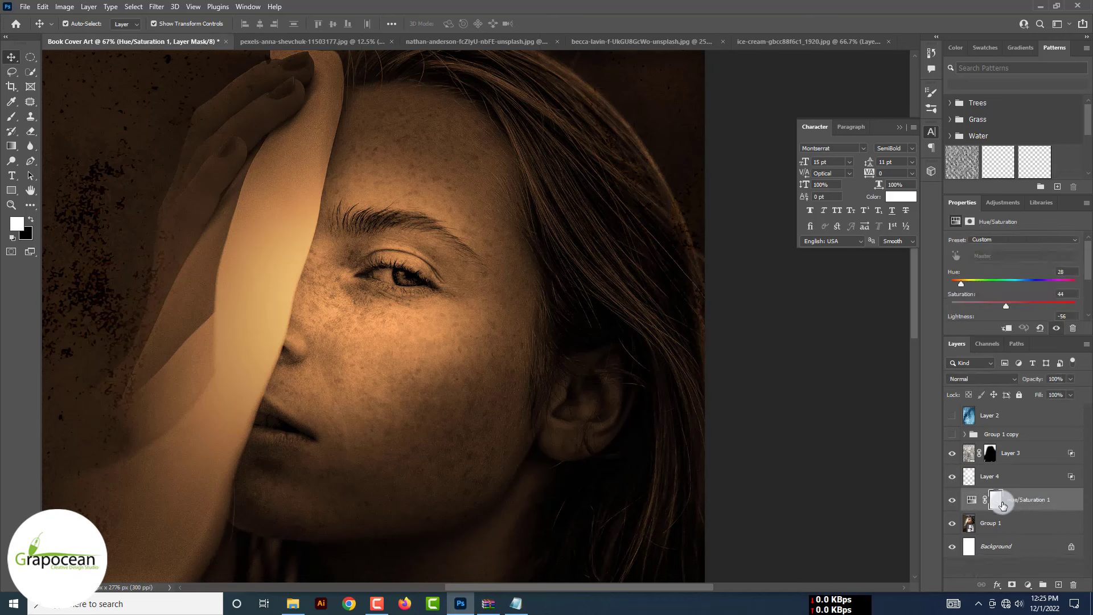
{"action": "right_click", "coordinate": [14, 118]}
{"action": "left_click", "coordinate": [63, 112]}
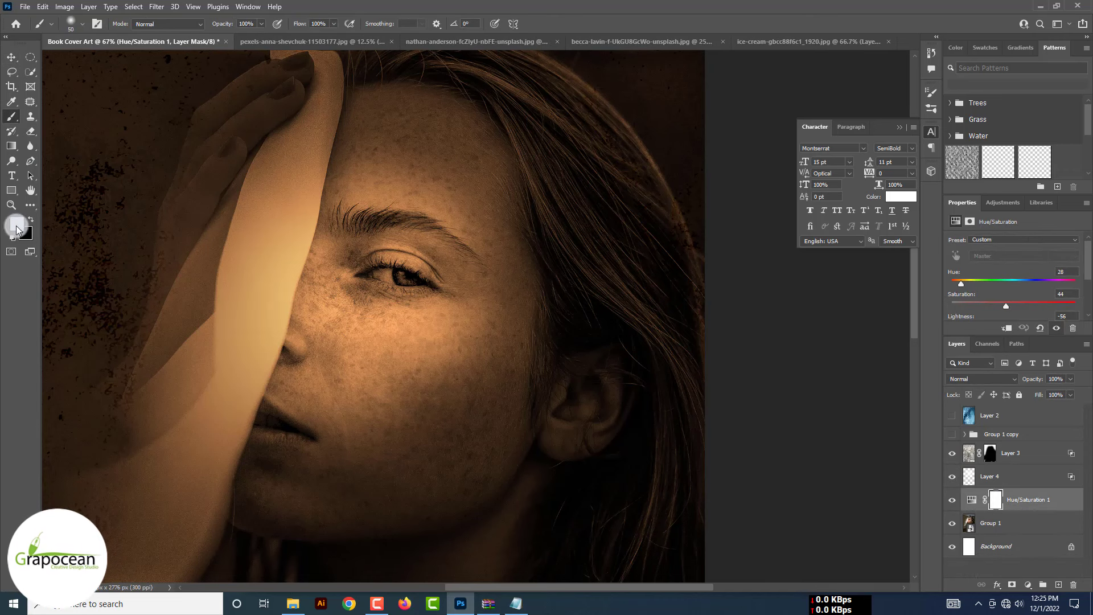
{"action": "left_click", "coordinate": [18, 223]}
Paint grey on the Hue/Saturation mask over the iris and inner eye corner.
{"action": "left_click", "coordinate": [669, 369]}
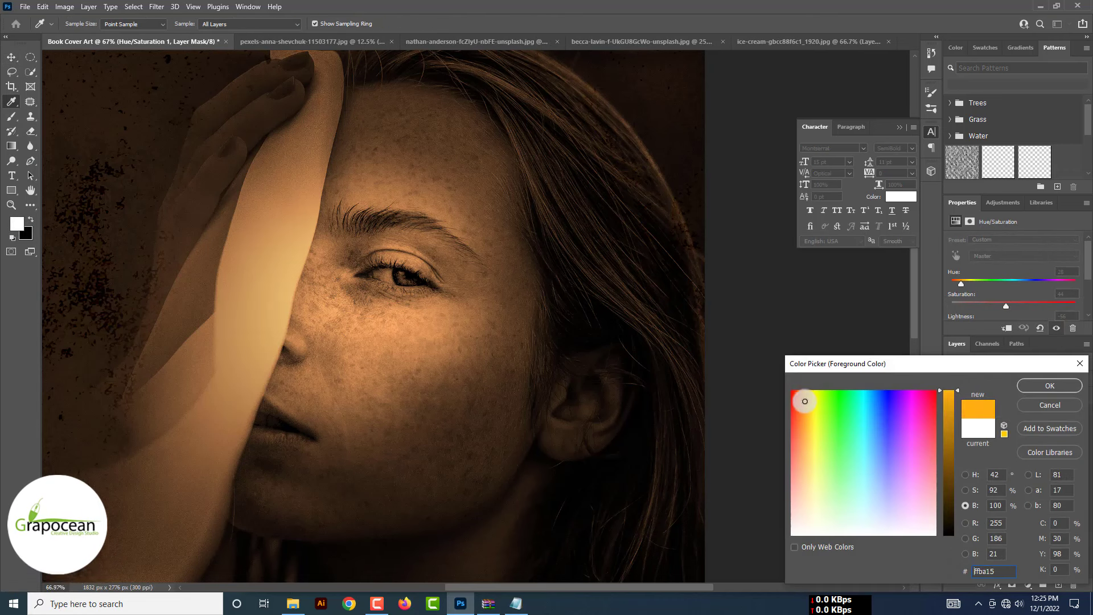
{"action": "key", "text": "Return"}
{"action": "key", "text": "b"}
{"action": "scroll", "coordinate": [382, 278], "scroll_direction": "up", "scroll_amount": 4}
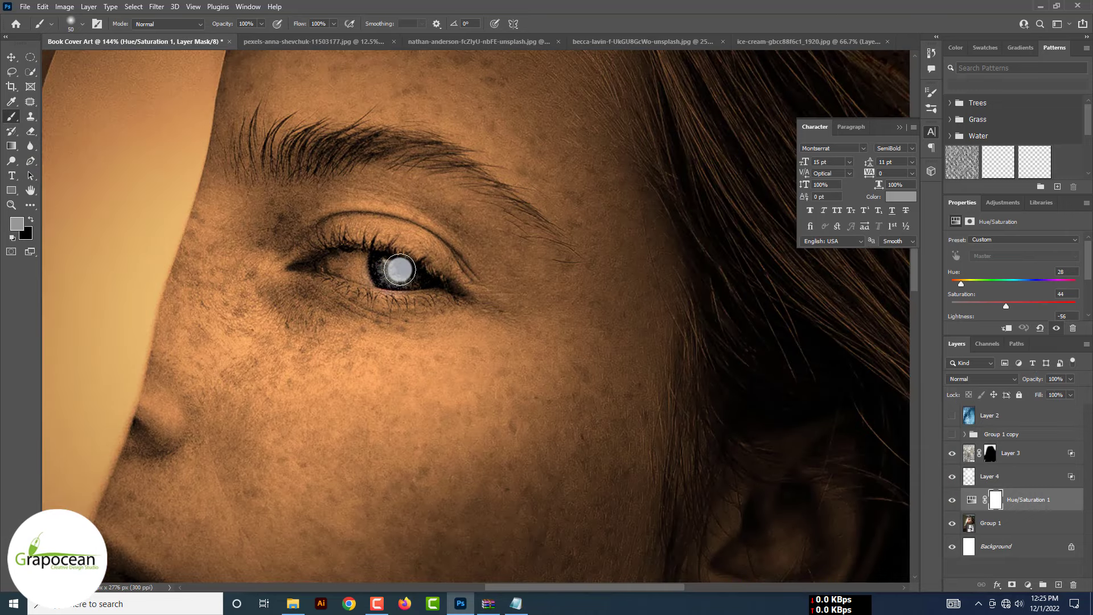
{"action": "left_click_drag", "start_coordinate": [399, 269], "coordinate": [391, 278]}
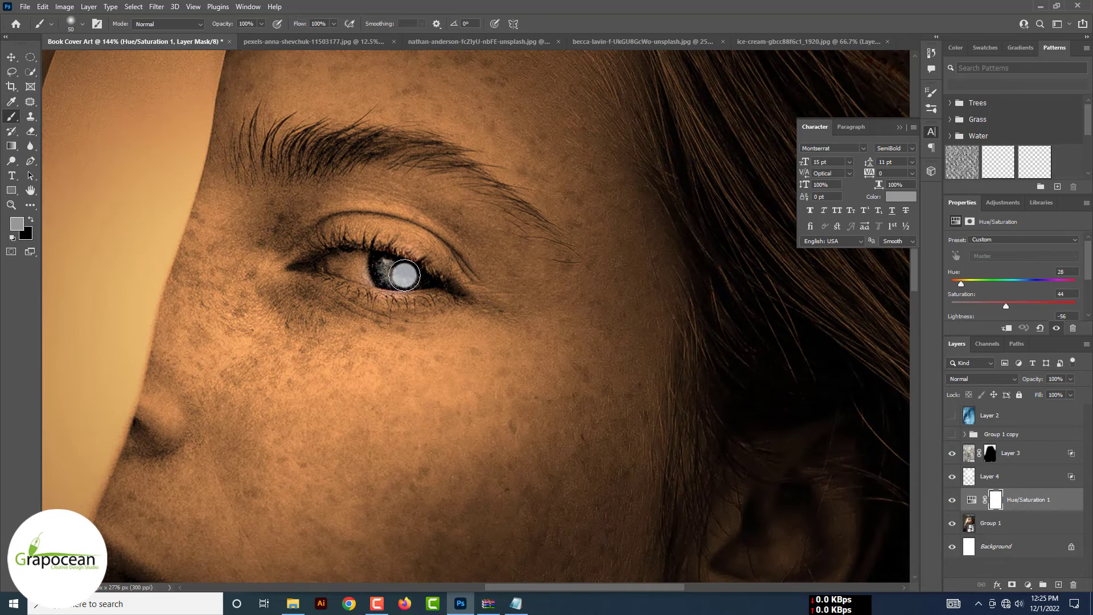
{"action": "left_click_drag", "start_coordinate": [329, 265], "coordinate": [296, 268]}
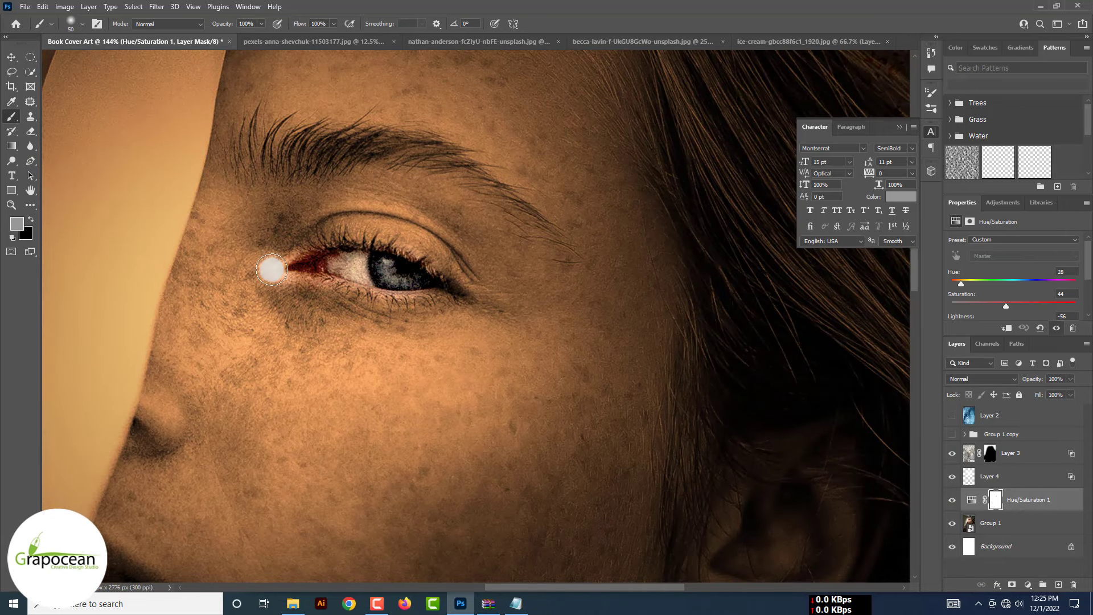
{"action": "scroll", "coordinate": [272, 269], "scroll_direction": "down", "scroll_amount": 2}
{"action": "scroll", "coordinate": [273, 269], "scroll_direction": "down", "scroll_amount": 2}
{"action": "scroll", "coordinate": [366, 261], "scroll_direction": "up", "scroll_amount": 3}
{"action": "scroll", "coordinate": [423, 263], "scroll_direction": "up", "scroll_amount": 2}
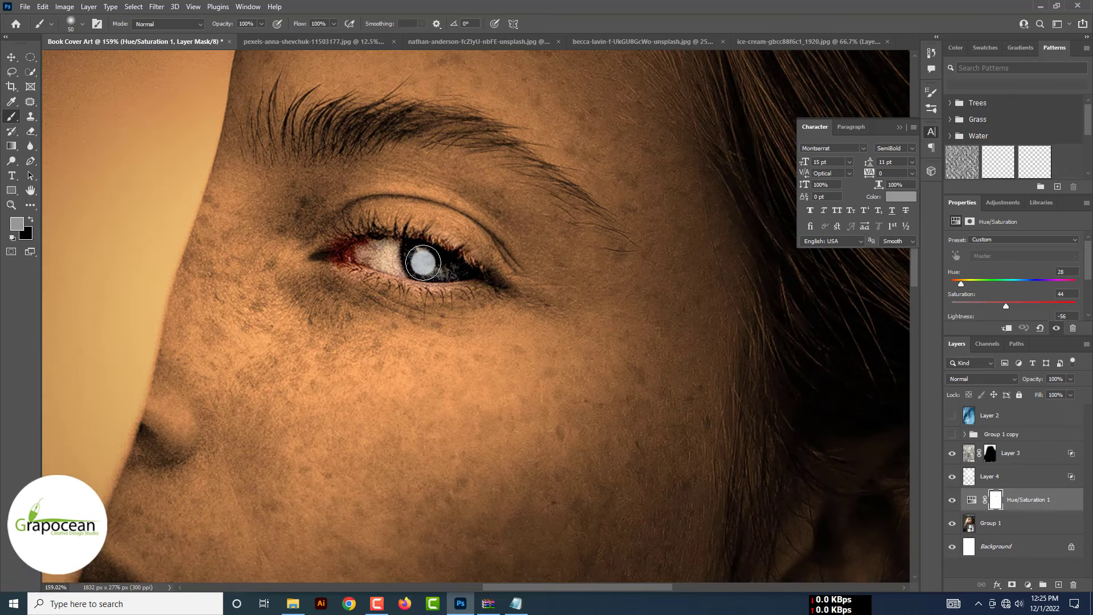
Toggle the adjustment to compare the eye, then add a new empty layer.
{"action": "left_click", "coordinate": [953, 502]}
{"action": "left_click", "coordinate": [953, 503]}
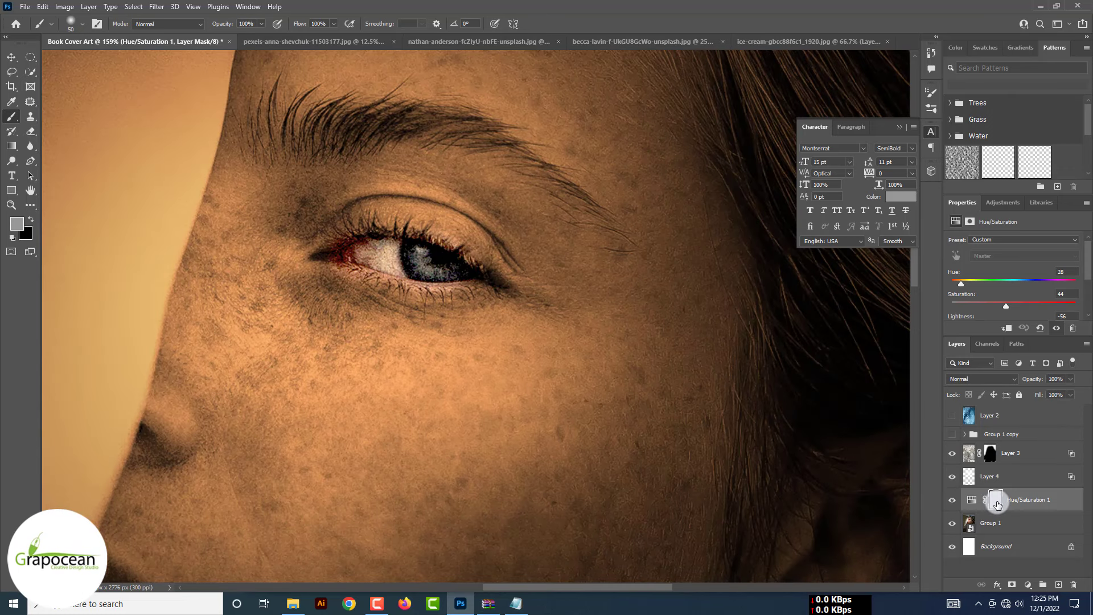
{"action": "left_click", "coordinate": [996, 501]}
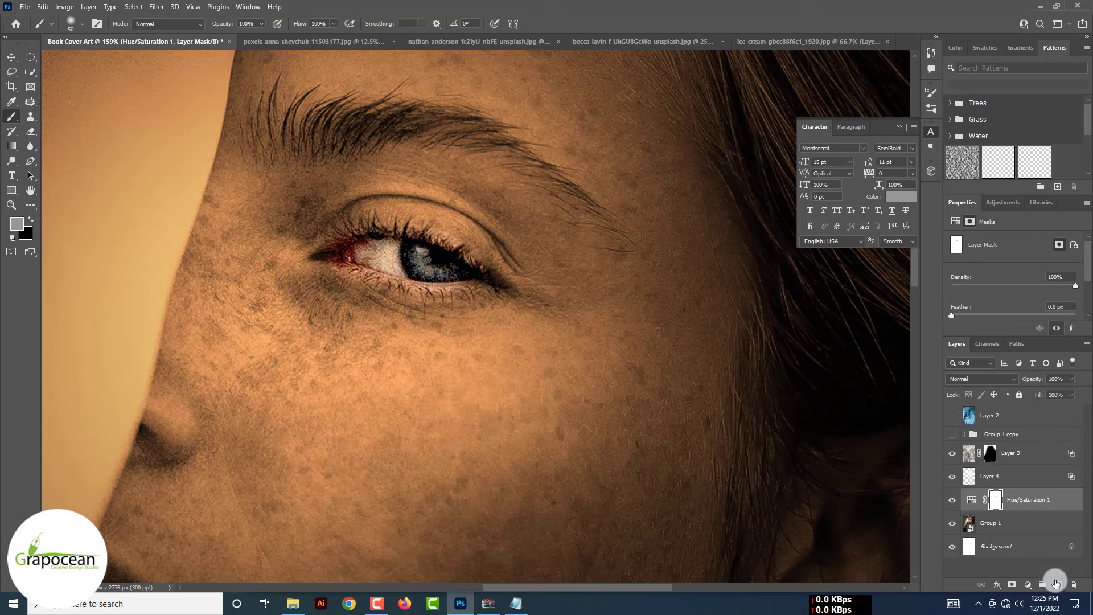
{"action": "left_click", "coordinate": [1056, 584]}
Paint orange ed521c over the iris on the new layer.
{"action": "left_click", "coordinate": [17, 224]}
{"action": "left_click", "coordinate": [446, 363]}
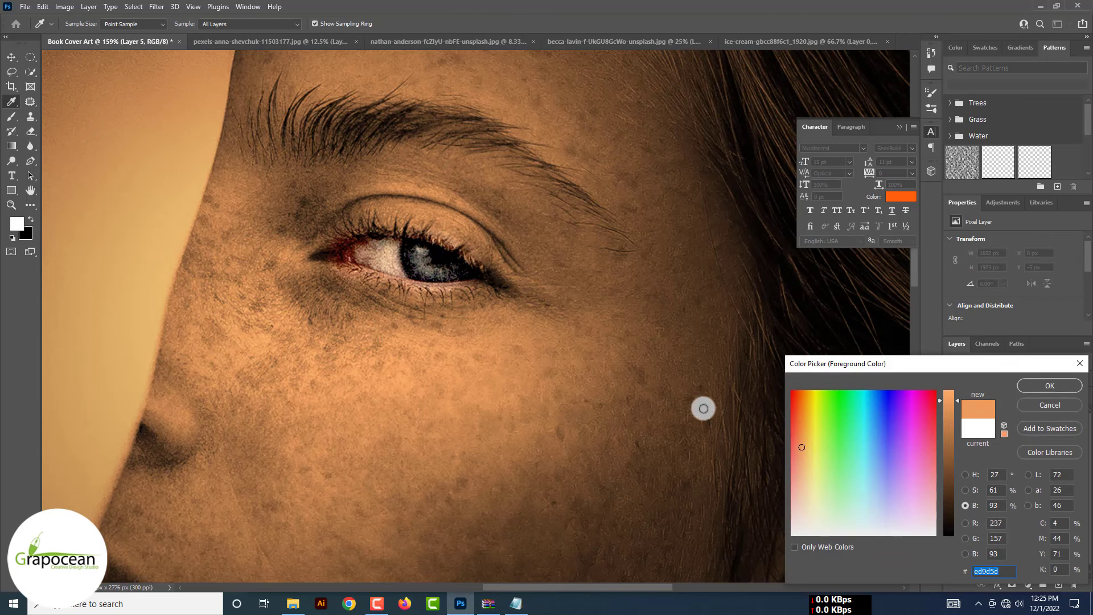
{"action": "key", "text": "Return"}
{"action": "key", "text": "b"}
{"action": "left_click_drag", "start_coordinate": [418, 260], "coordinate": [457, 275]}
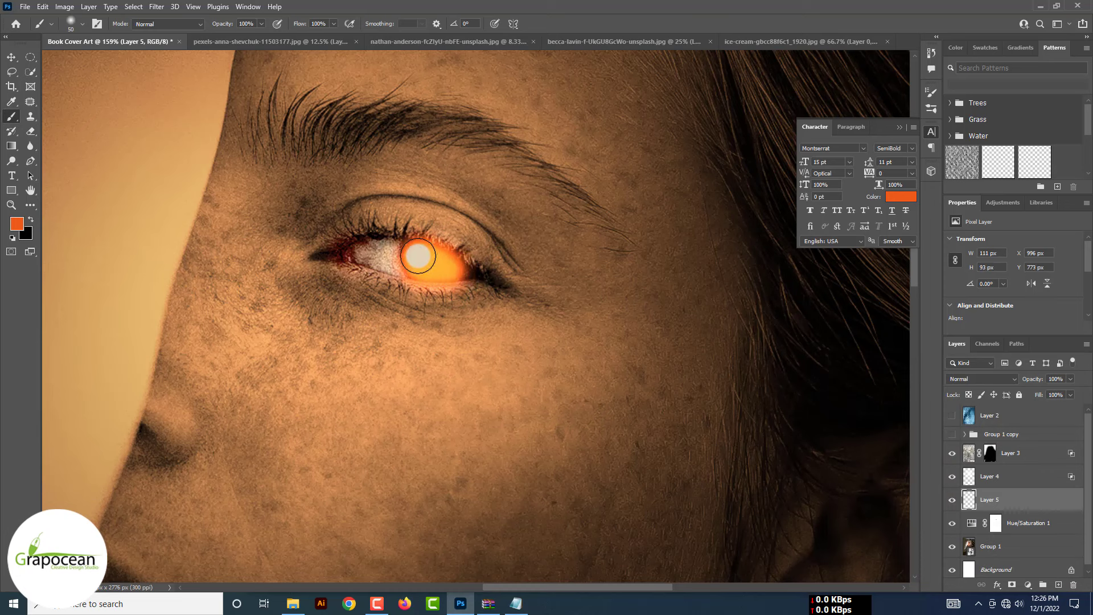
Blend the orange glow layer as Screen at 41% opacity.
{"action": "left_click", "coordinate": [976, 379]}
{"action": "key", "text": "Down"}
{"action": "key", "text": "Down"}
{"action": "key", "text": "Down"}
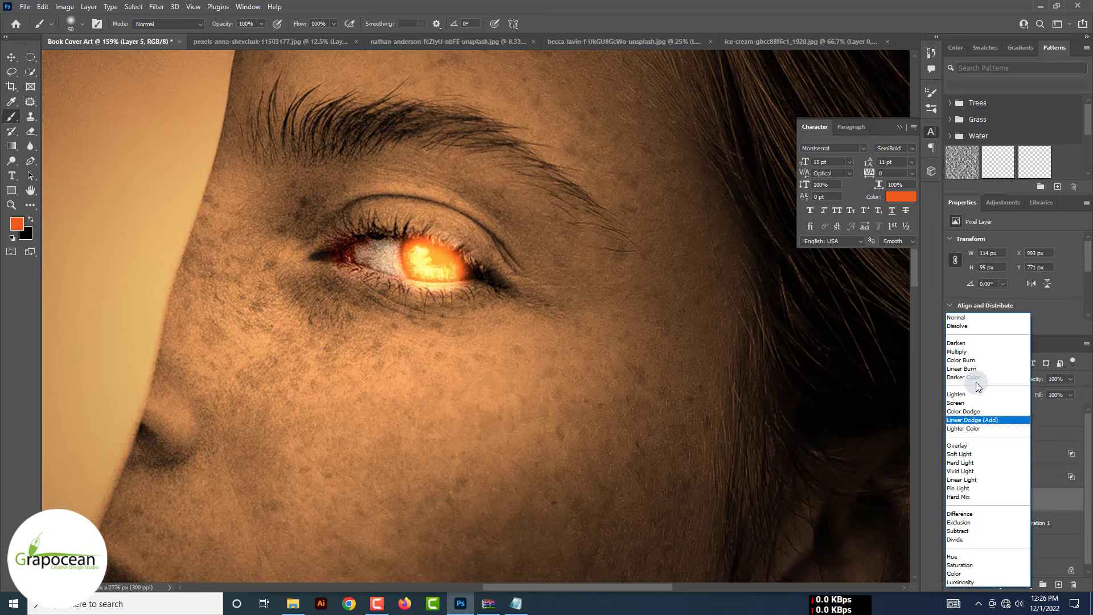
{"action": "key", "text": "Down"}
{"action": "key", "text": "Down"}
{"action": "key", "text": "Down"}
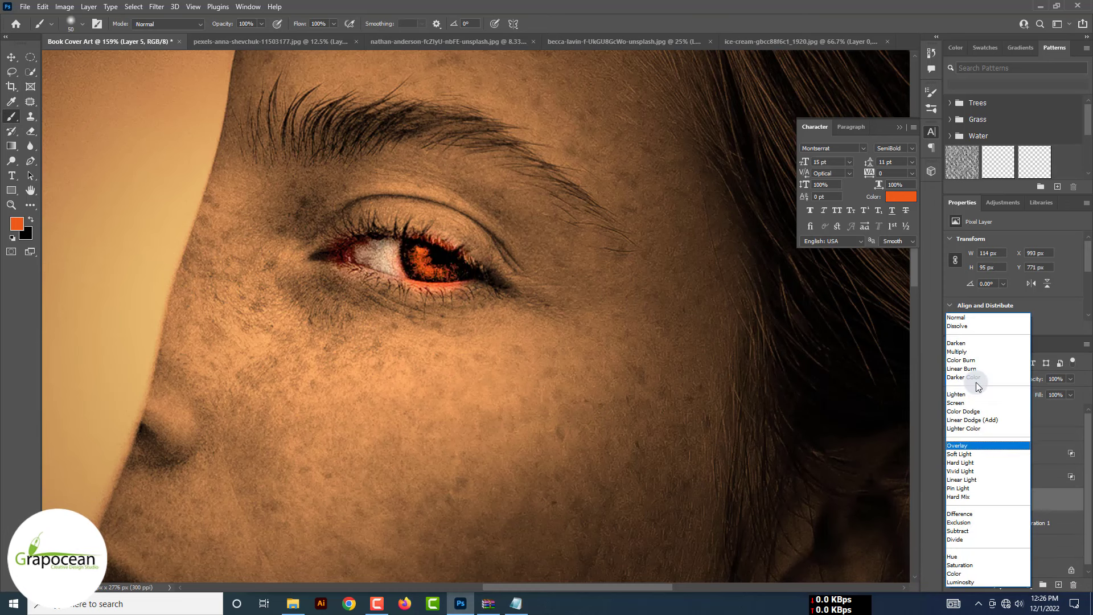
{"action": "key", "text": "Up"}
{"action": "key", "text": "Up"}
{"action": "key", "text": "Up"}
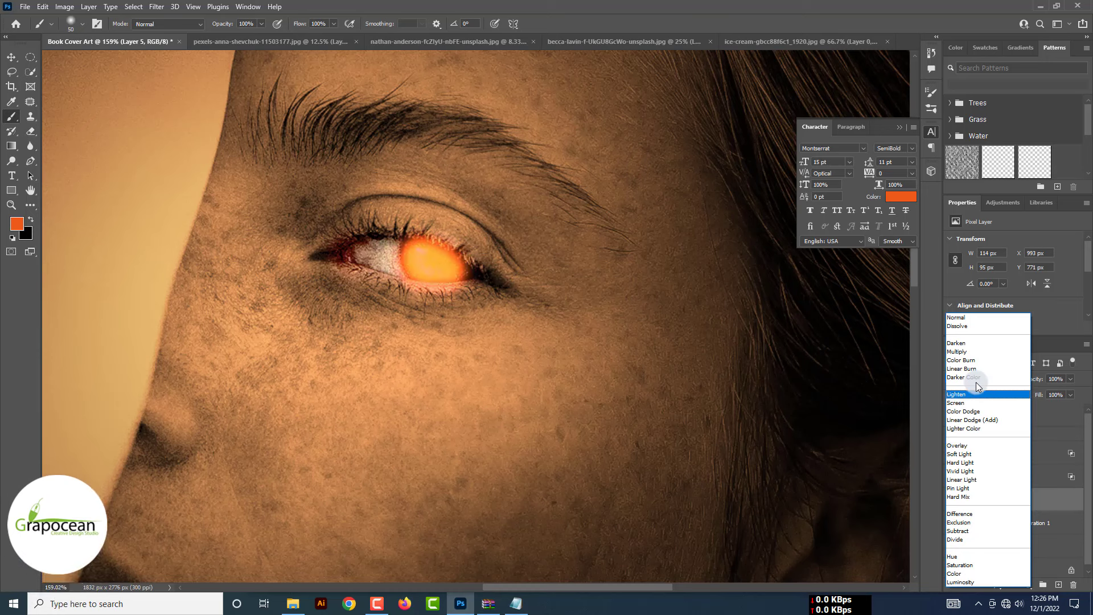
{"action": "left_click", "coordinate": [980, 402]}
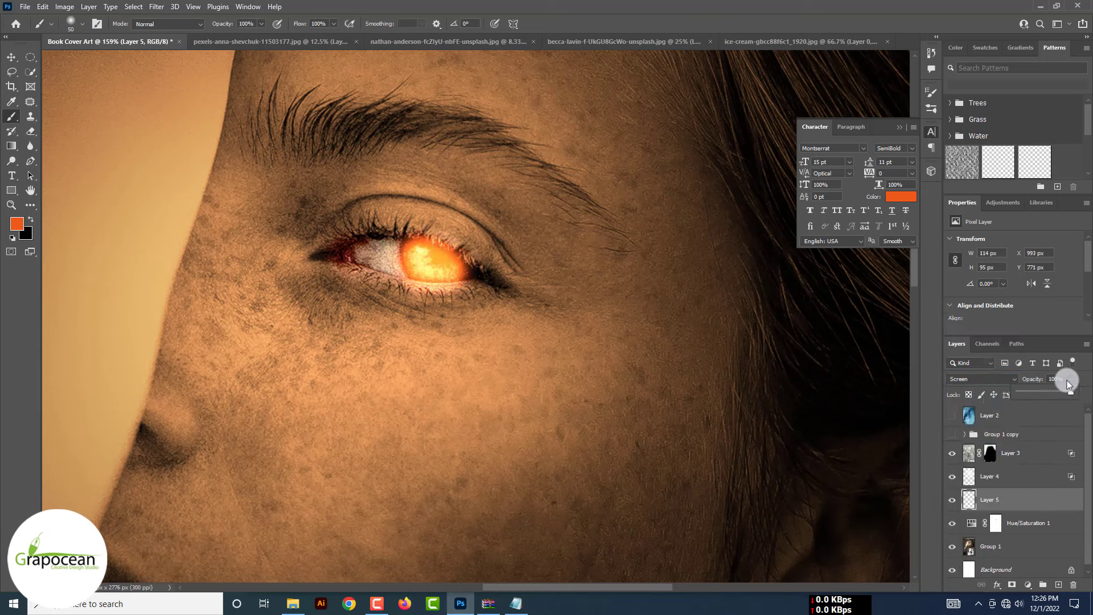
{"action": "left_click_drag", "start_coordinate": [1068, 385], "coordinate": [1041, 395]}
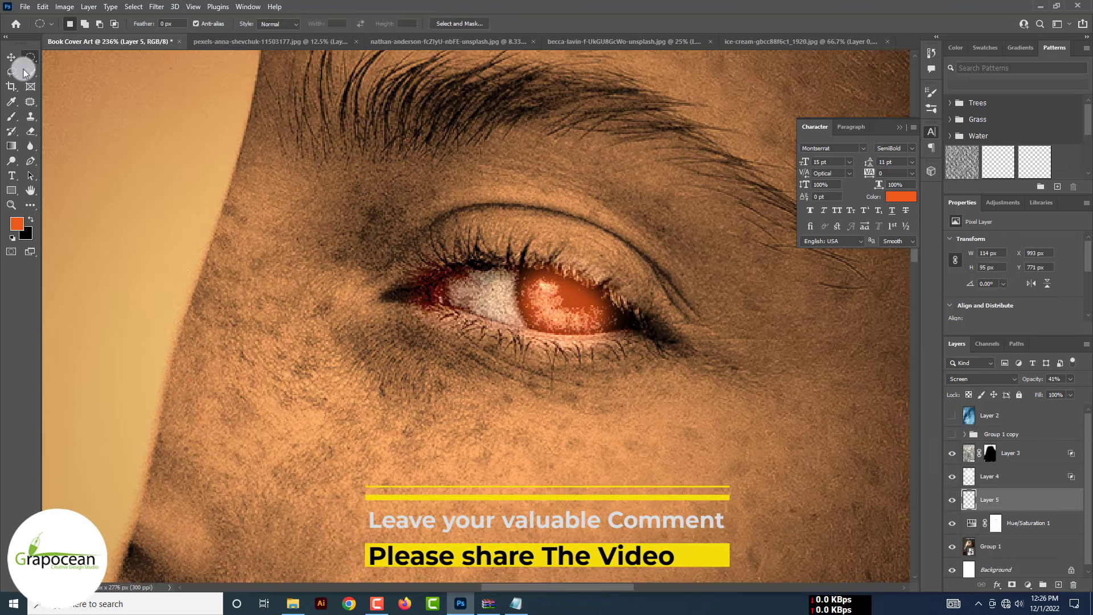
Drag the blue ice texture into the book cover's lower half as Layer 6.
{"action": "key", "text": "v"}
{"action": "left_click", "coordinate": [102, 122]}
{"action": "scroll", "coordinate": [152, 166], "scroll_direction": "down", "scroll_amount": 5}
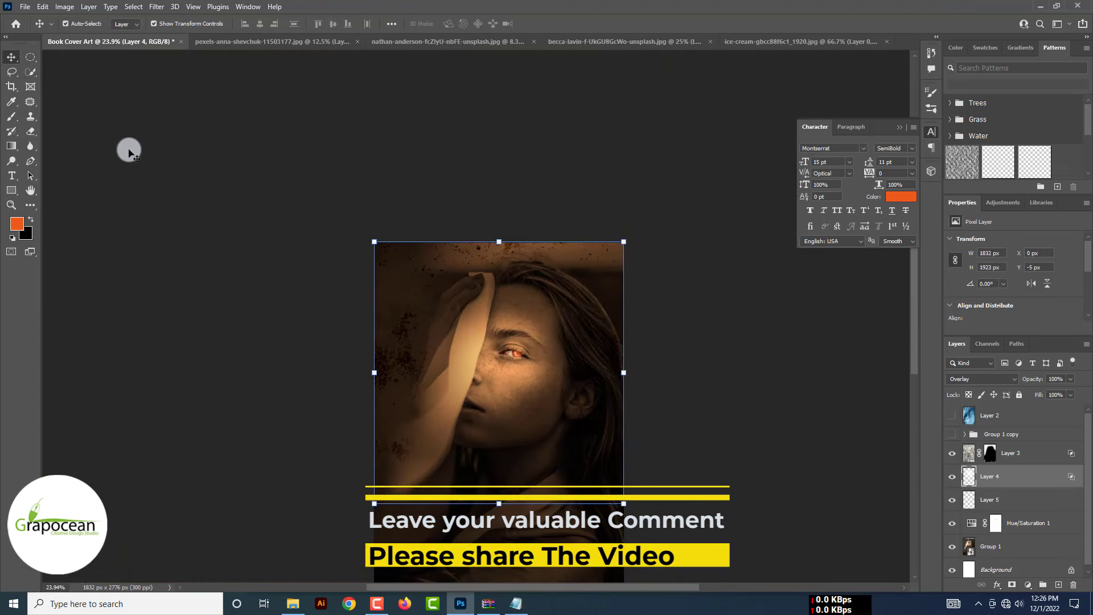
{"action": "left_click", "coordinate": [215, 262]}
{"action": "scroll", "coordinate": [215, 262], "scroll_direction": "down", "scroll_amount": 2}
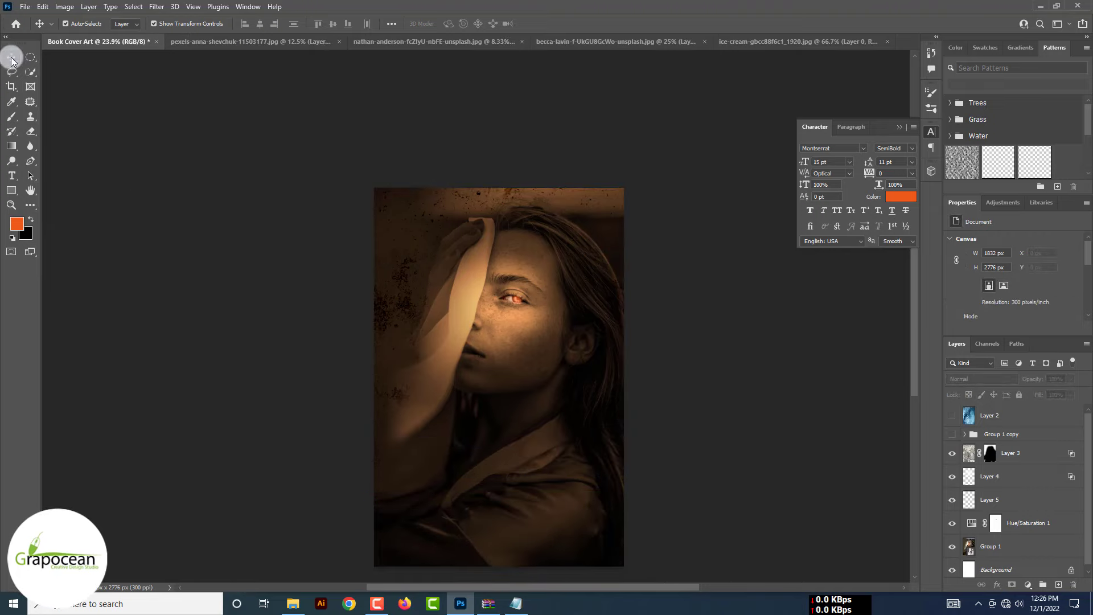
{"action": "scroll", "coordinate": [183, 231], "scroll_direction": "down", "scroll_amount": 2}
{"action": "left_click", "coordinate": [586, 39]}
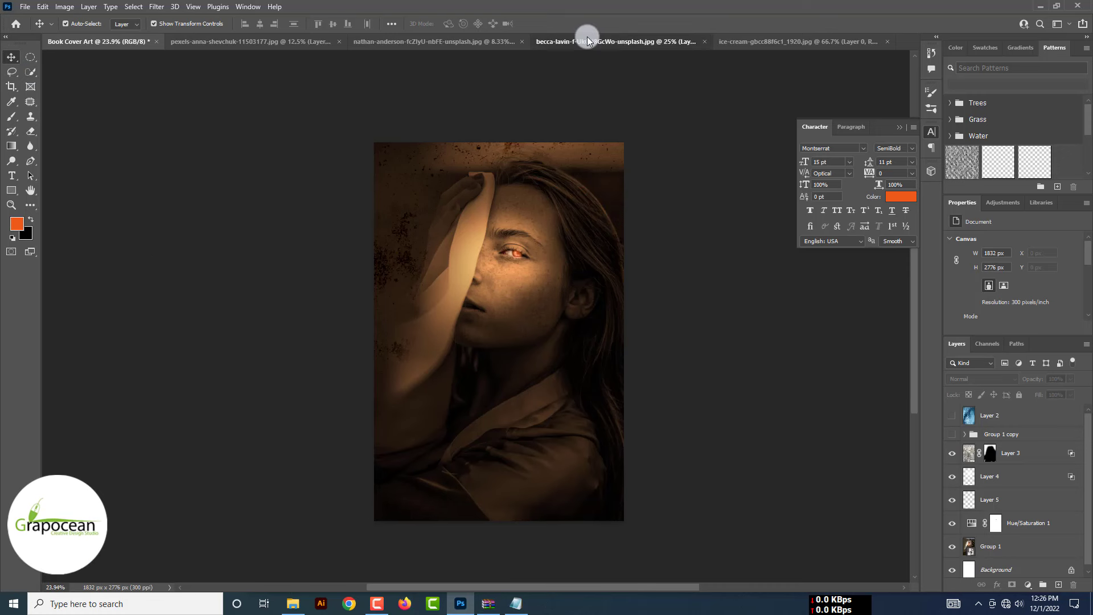
{"action": "left_click", "coordinate": [436, 38]}
{"action": "left_click", "coordinate": [279, 38]}
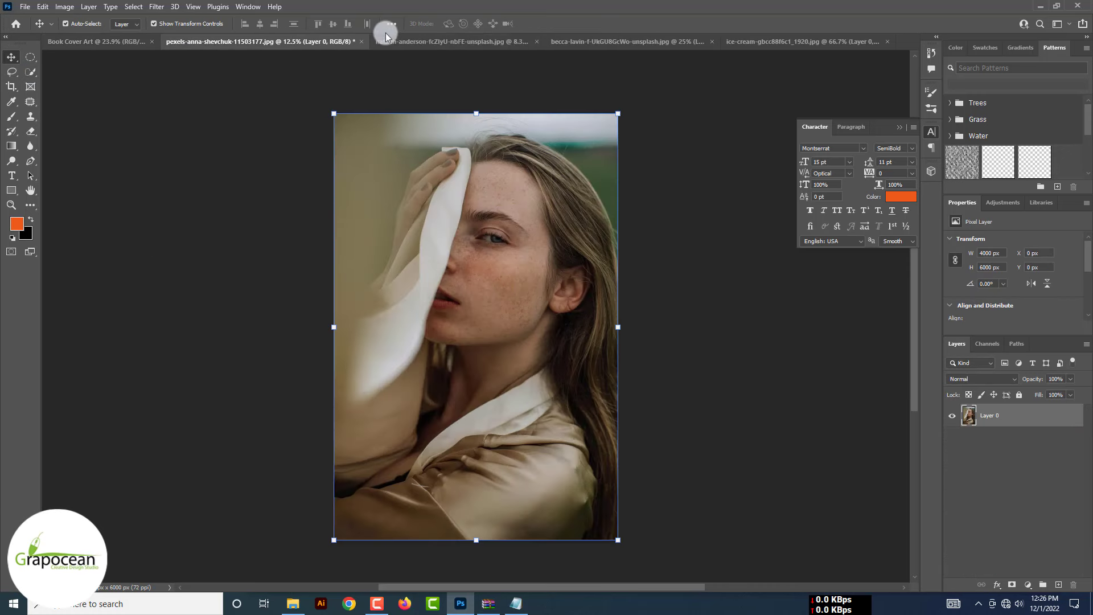
{"action": "left_click", "coordinate": [777, 40]}
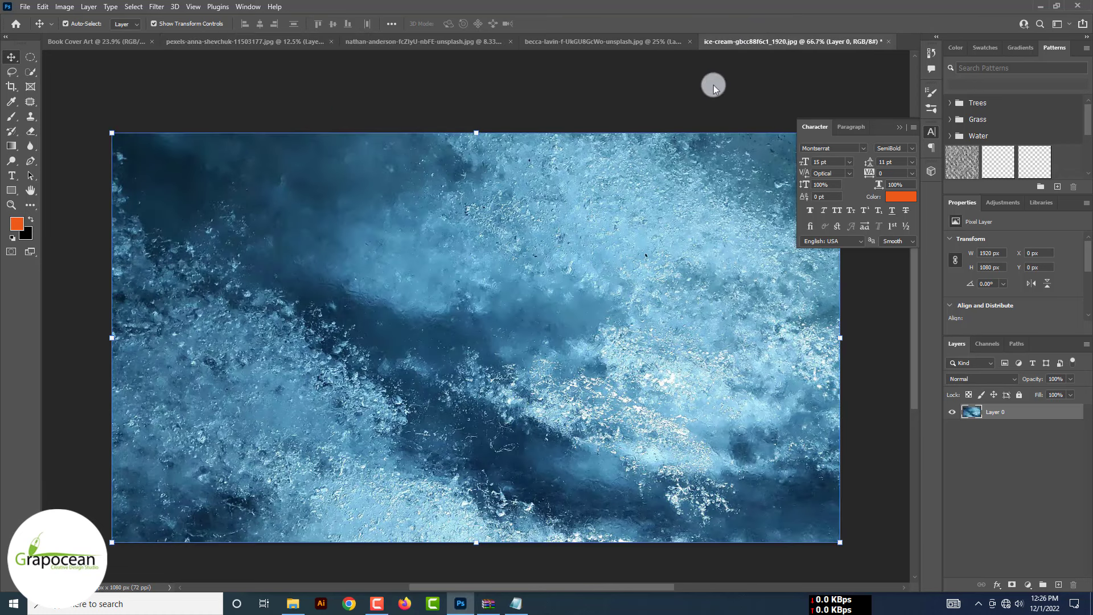
{"action": "left_click", "coordinate": [136, 41]}
{"action": "mouse_move", "coordinate": [94, 43]}
{"action": "left_mouse_down"}
{"action": "mouse_move", "coordinate": [531, 408]}
{"action": "mouse_move", "coordinate": [525, 457]}
{"action": "left_mouse_up"}
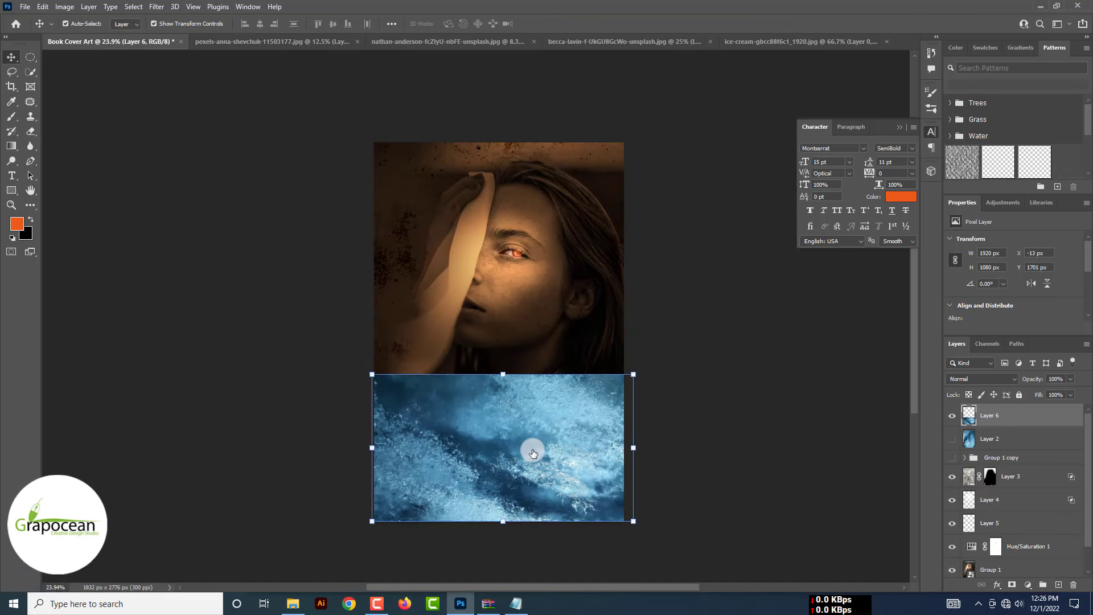
Duplicate Hue/Saturation 1, move the copy above Layer 6 and clip it to Layer 6.
{"action": "left_click", "coordinate": [1058, 521]}
{"action": "key", "text": "ctrl+j"}
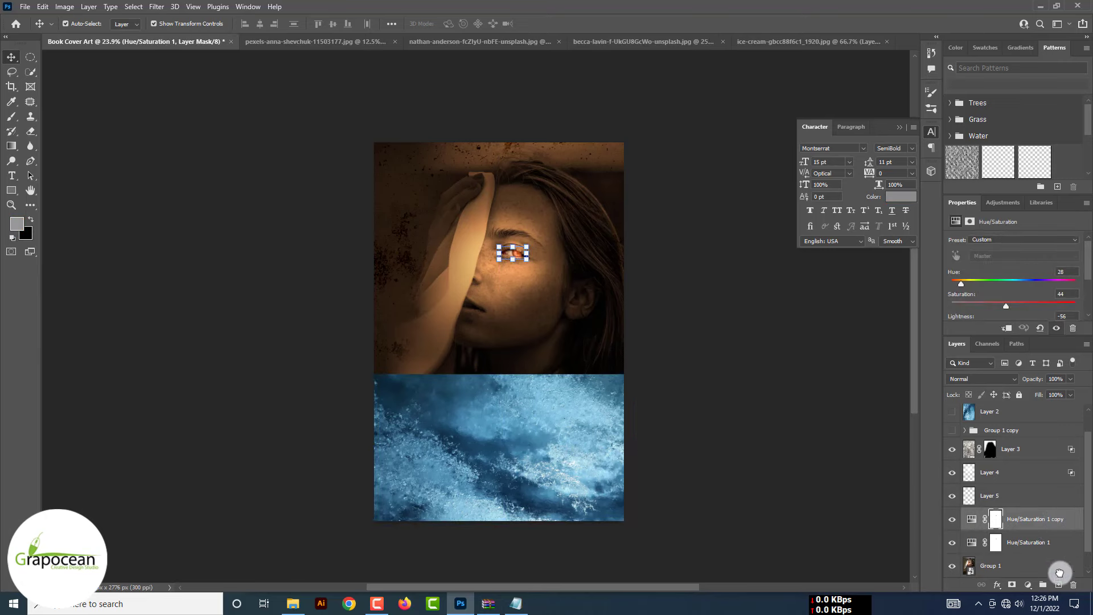
{"action": "mouse_move", "coordinate": [1030, 524]}
{"action": "left_mouse_down"}
{"action": "mouse_move", "coordinate": [1031, 356]}
{"action": "mouse_move", "coordinate": [1018, 395]}
{"action": "mouse_move", "coordinate": [1026, 415]}
{"action": "left_mouse_up"}
{"action": "right_click", "coordinate": [1031, 418]}
{"action": "left_click", "coordinate": [932, 328]}
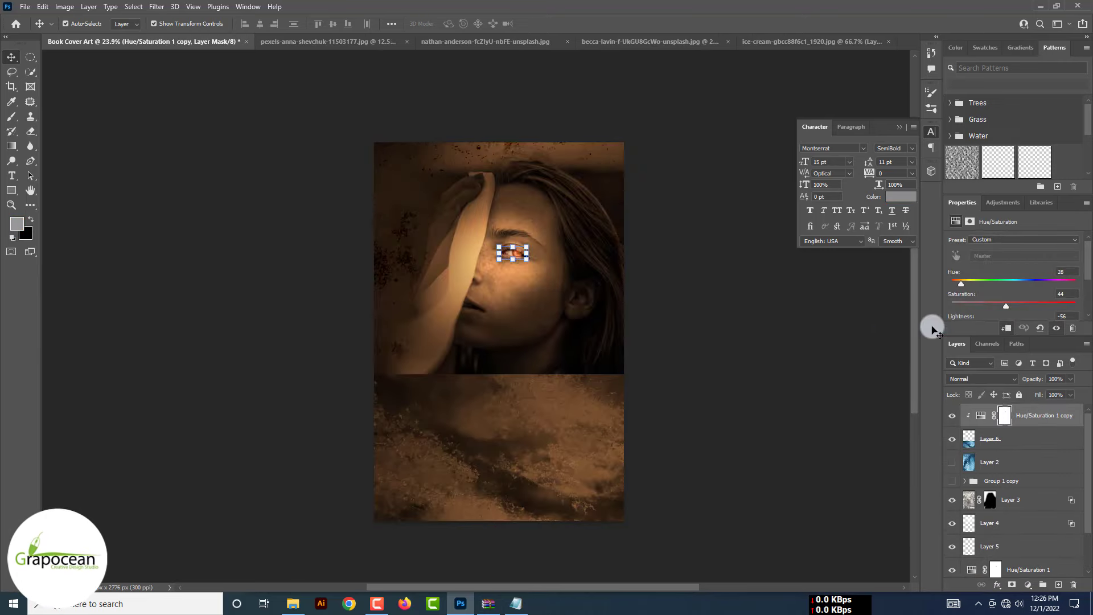
{"action": "left_click", "coordinate": [1005, 447]}
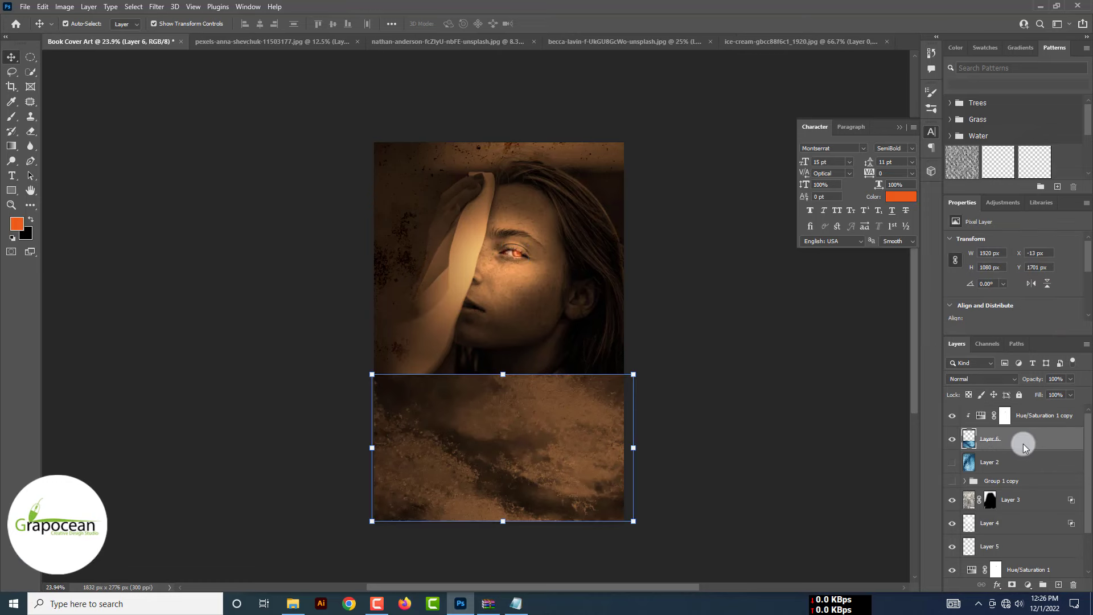
Adjust Layer 6's This Layer and Underlying Layer Blend If sliders to reveal the shoulder.
{"action": "right_click", "coordinate": [1022, 443]}
{"action": "left_click", "coordinate": [943, 112]}
{"action": "left_click_drag", "start_coordinate": [829, 512], "coordinate": [787, 513]}
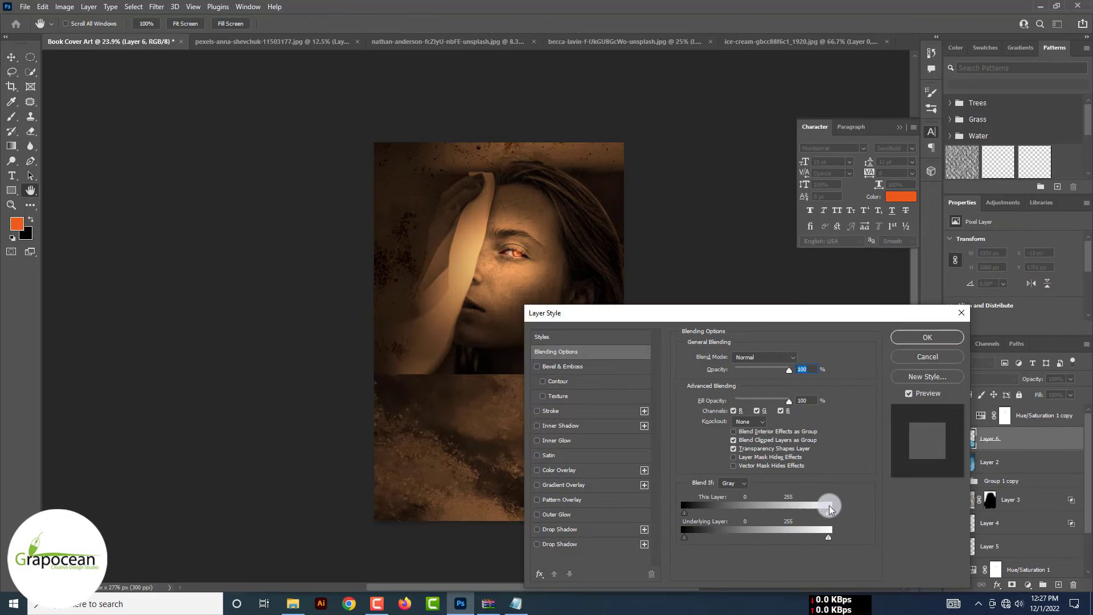
{"action": "left_click_drag", "start_coordinate": [753, 318], "coordinate": [917, 289]}
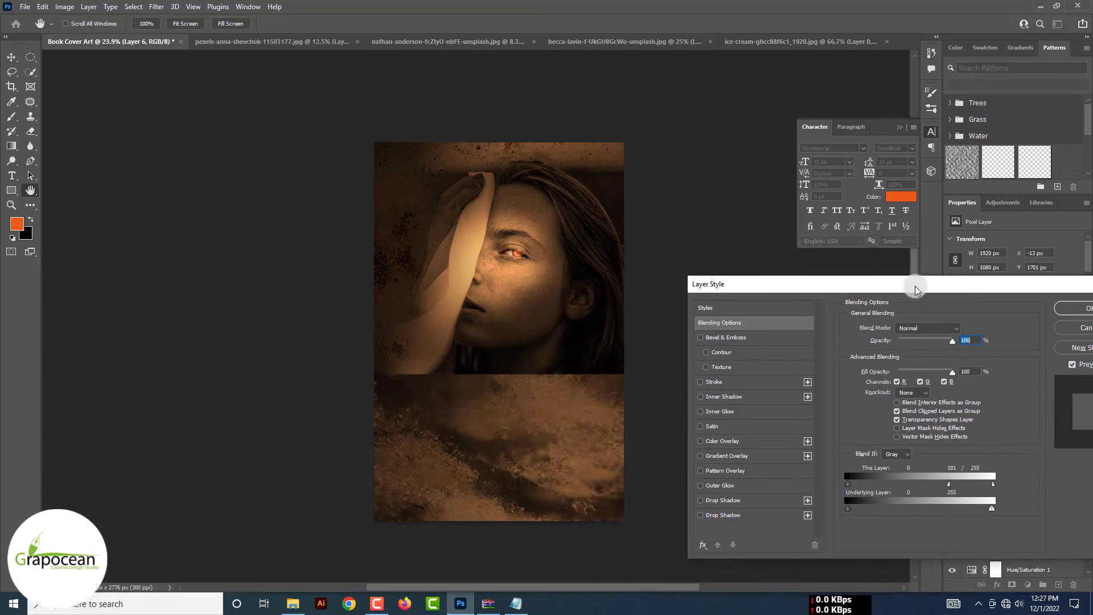
{"action": "left_click_drag", "start_coordinate": [879, 488], "coordinate": [935, 508]}
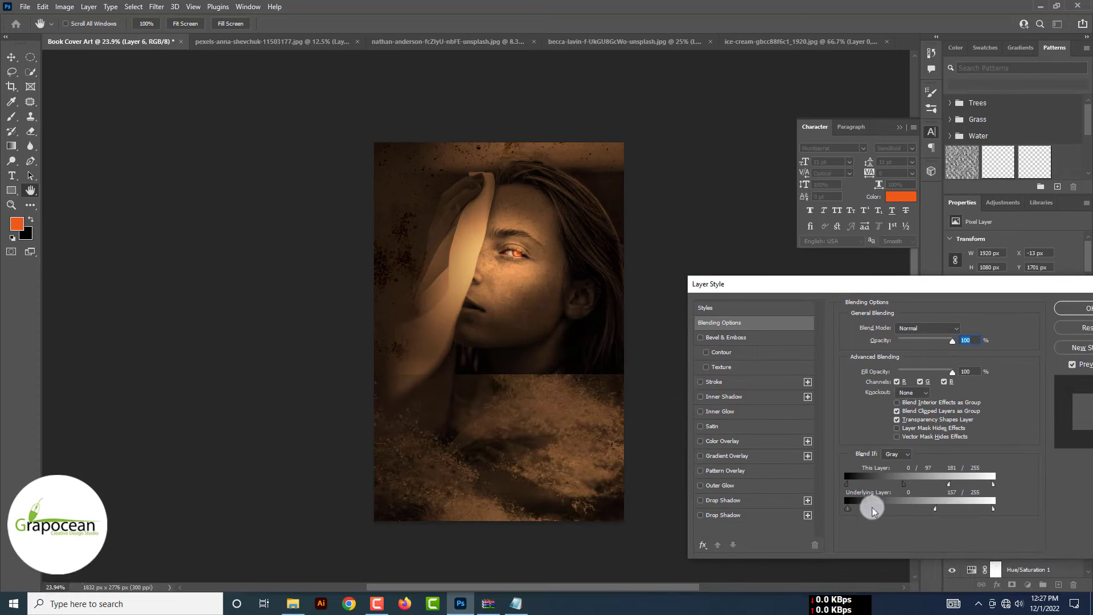
{"action": "left_click_drag", "start_coordinate": [848, 507], "coordinate": [882, 509]}
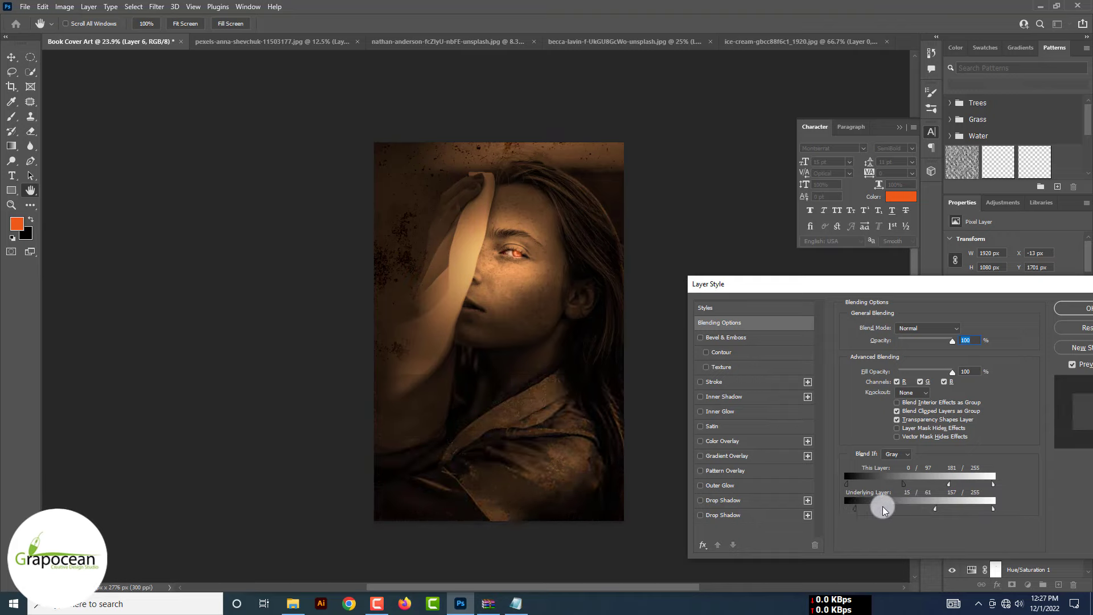
Refine the Blend If sliders so the shirt merges into the portrait, and apply them.
{"action": "left_click_drag", "start_coordinate": [952, 489], "coordinate": [983, 489]}
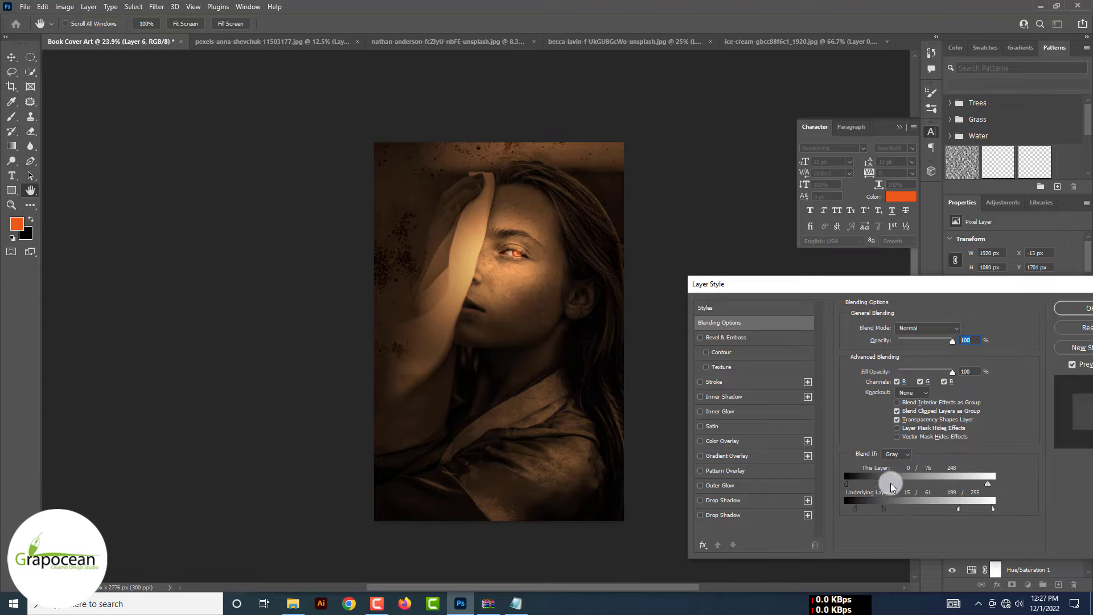
{"action": "left_click_drag", "start_coordinate": [892, 486], "coordinate": [827, 477]}
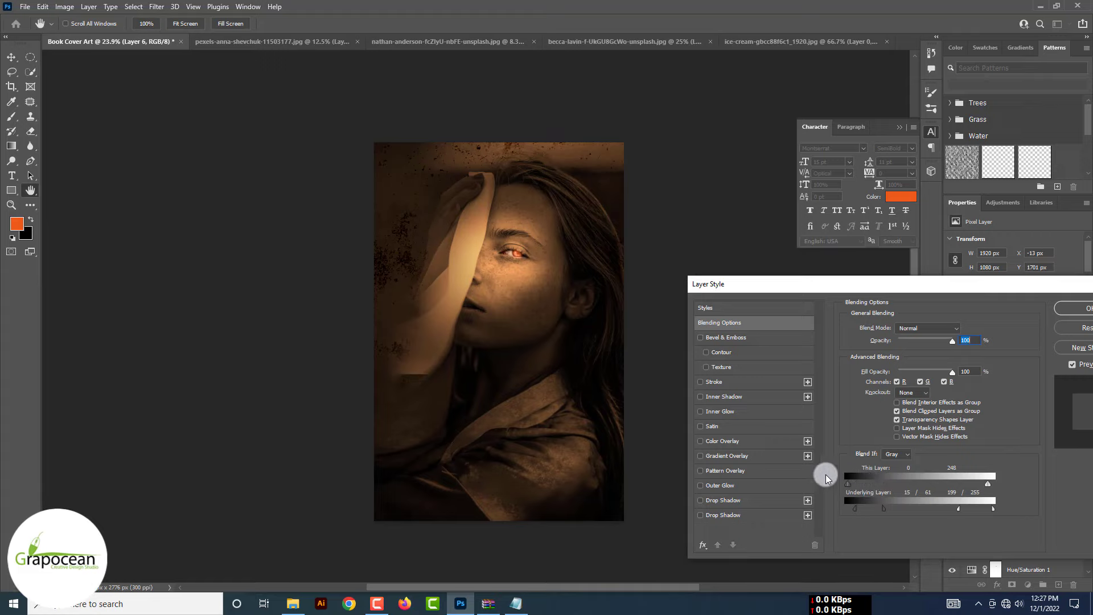
{"action": "mouse_move", "coordinate": [884, 512]}
{"action": "left_mouse_down"}
{"action": "mouse_move", "coordinate": [854, 506]}
{"action": "mouse_move", "coordinate": [867, 510]}
{"action": "left_mouse_up"}
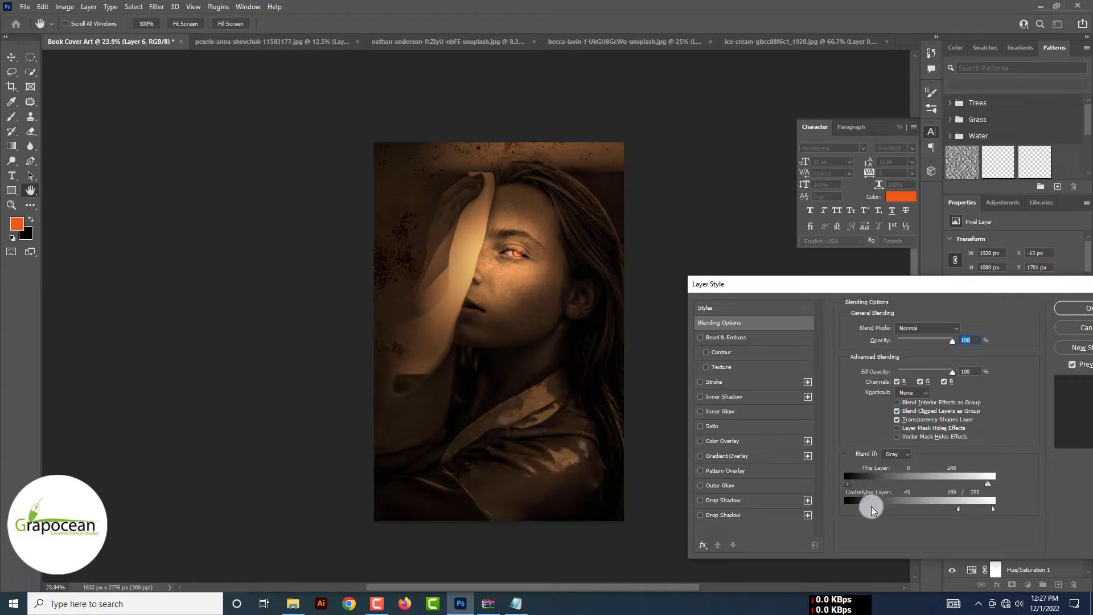
{"action": "left_click", "coordinate": [1076, 314]}
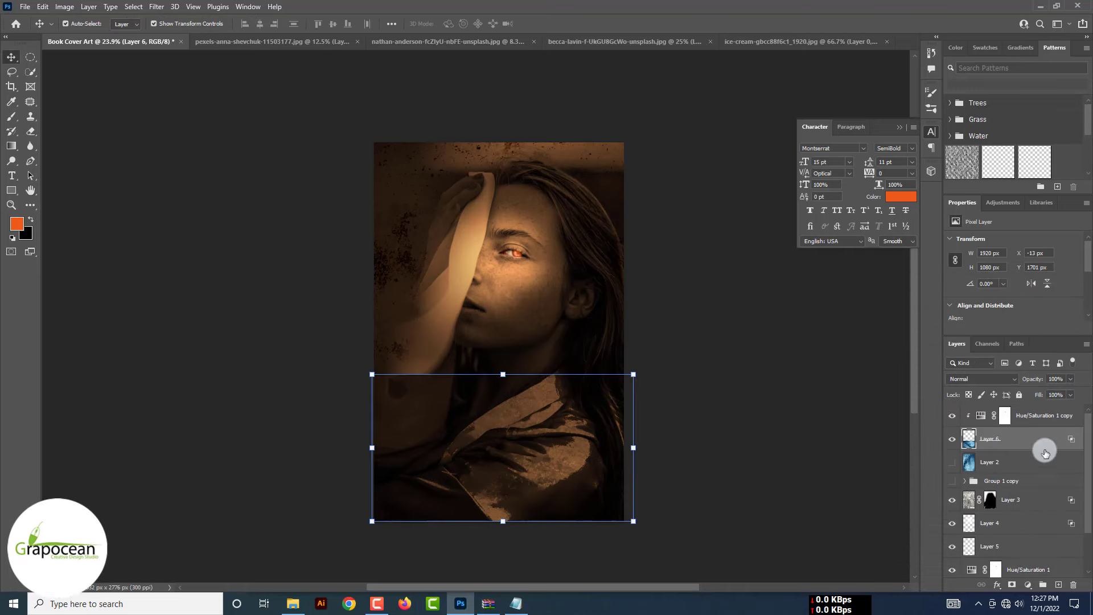
{"action": "left_click", "coordinate": [9, 118]}
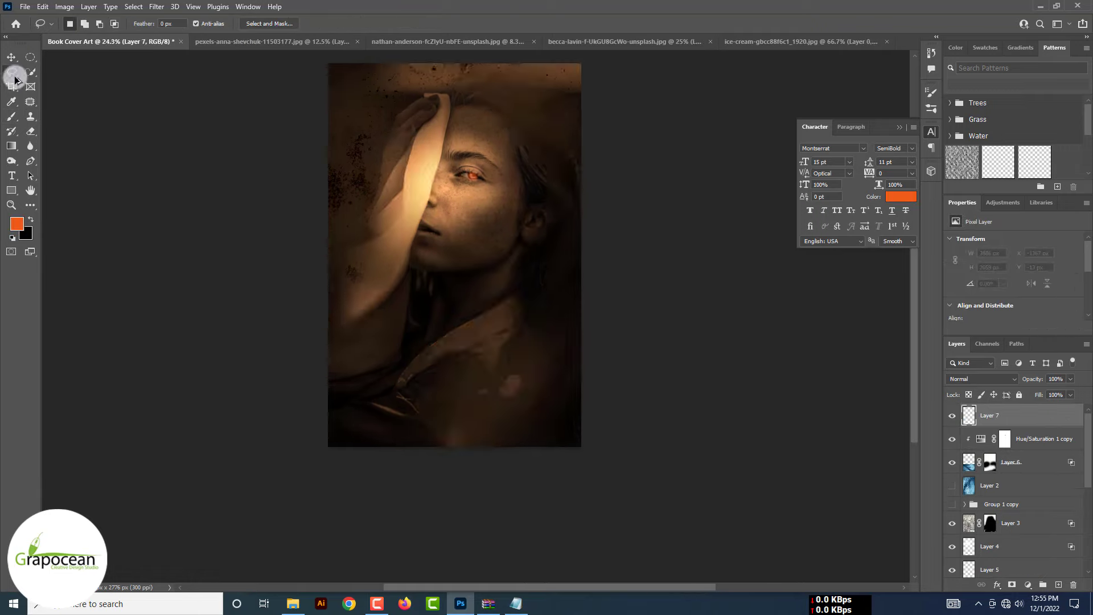
{"action": "key", "text": "ctrl+minus"}
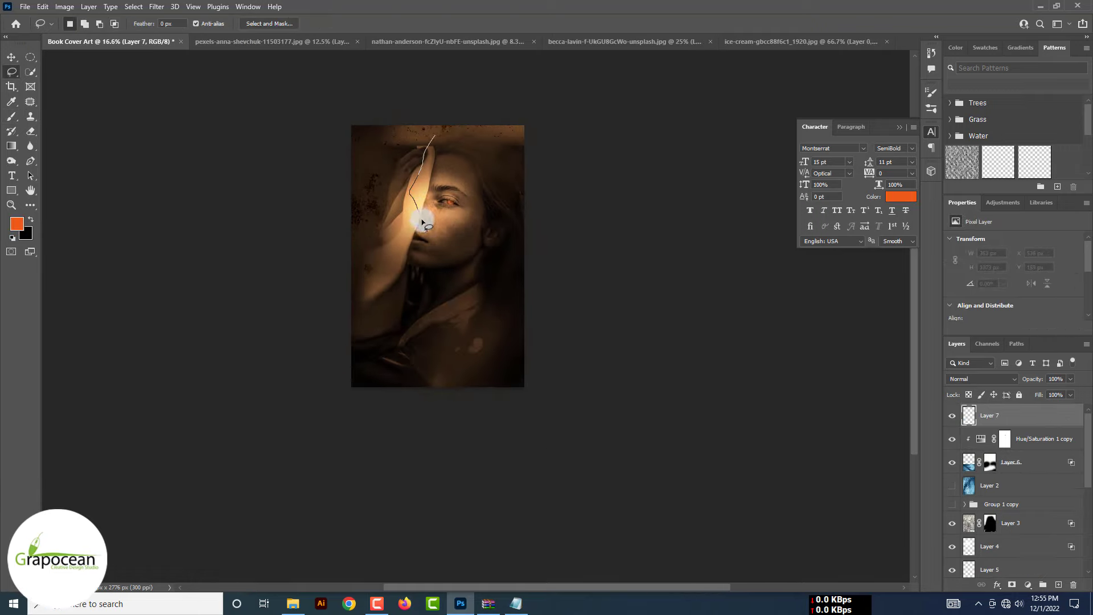
Lasso around the face and hand and convert the selection into a work path.
{"action": "left_click_drag", "start_coordinate": [422, 221], "coordinate": [433, 134]}
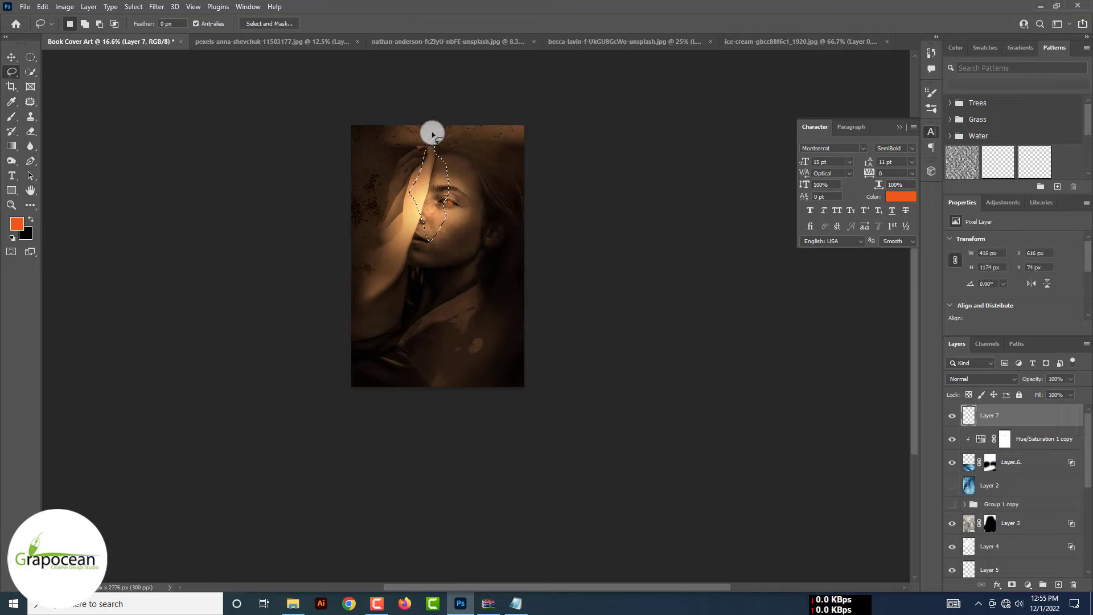
{"action": "right_click", "coordinate": [442, 174]}
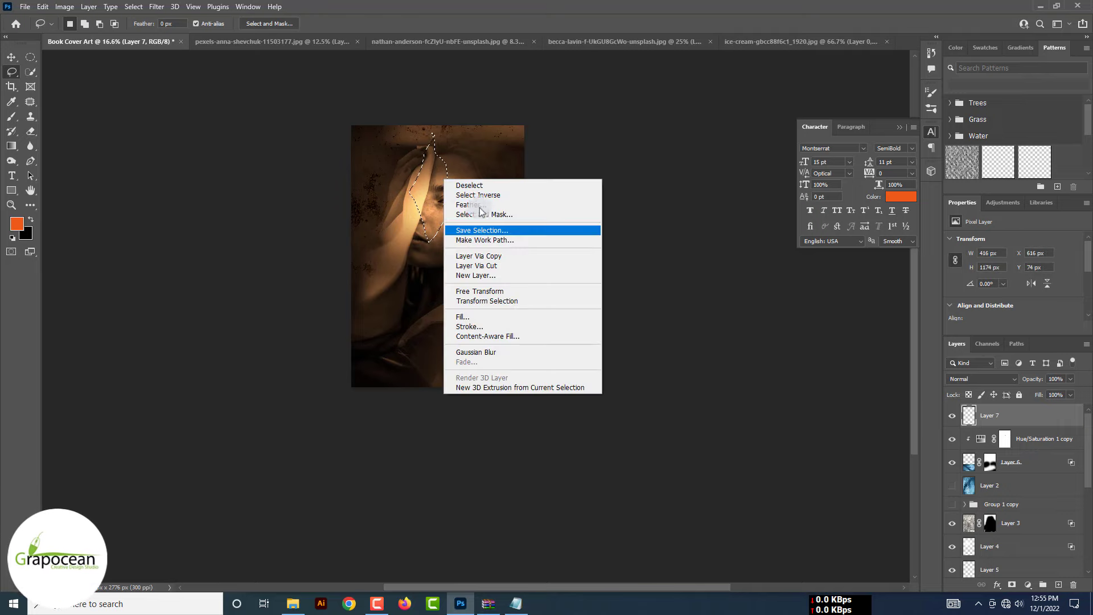
{"action": "left_click", "coordinate": [520, 240]}
{"action": "left_click", "coordinate": [595, 184]}
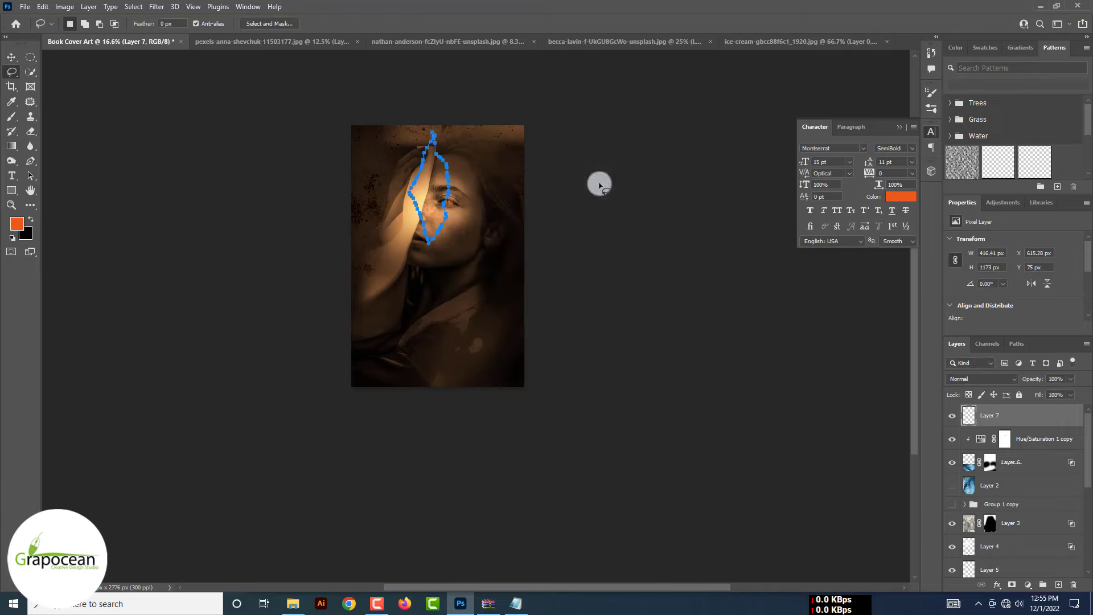
Render thin, widely spaced orange flames along the path with the Flame filter.
{"action": "left_click", "coordinate": [135, 7]}
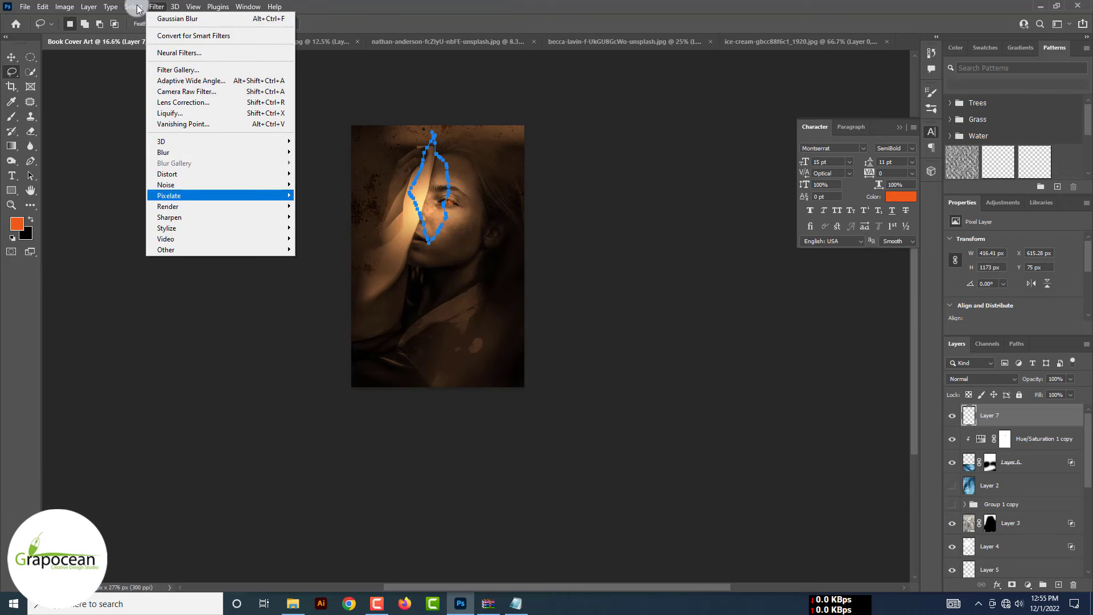
{"action": "mouse_move", "coordinate": [169, 206]}
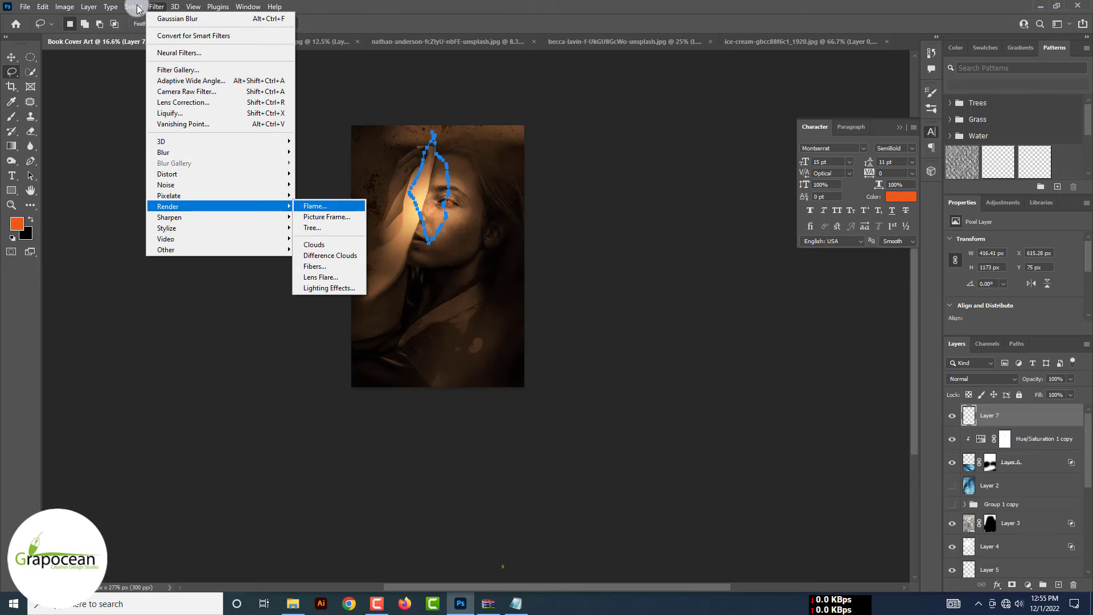
{"action": "left_click", "coordinate": [351, 206]}
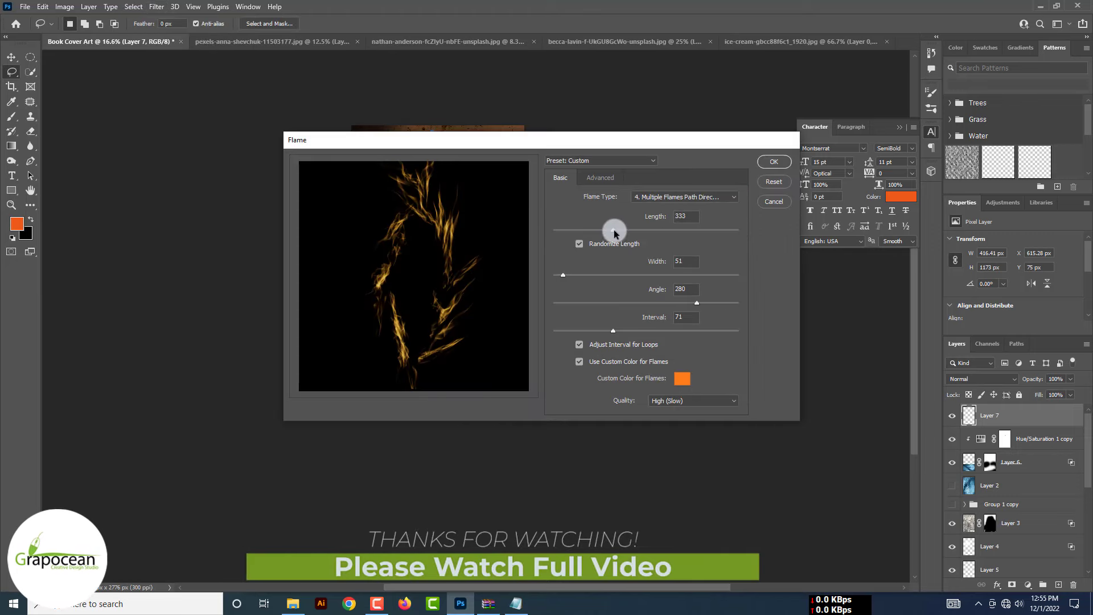
{"action": "left_click_drag", "start_coordinate": [615, 231], "coordinate": [605, 230]}
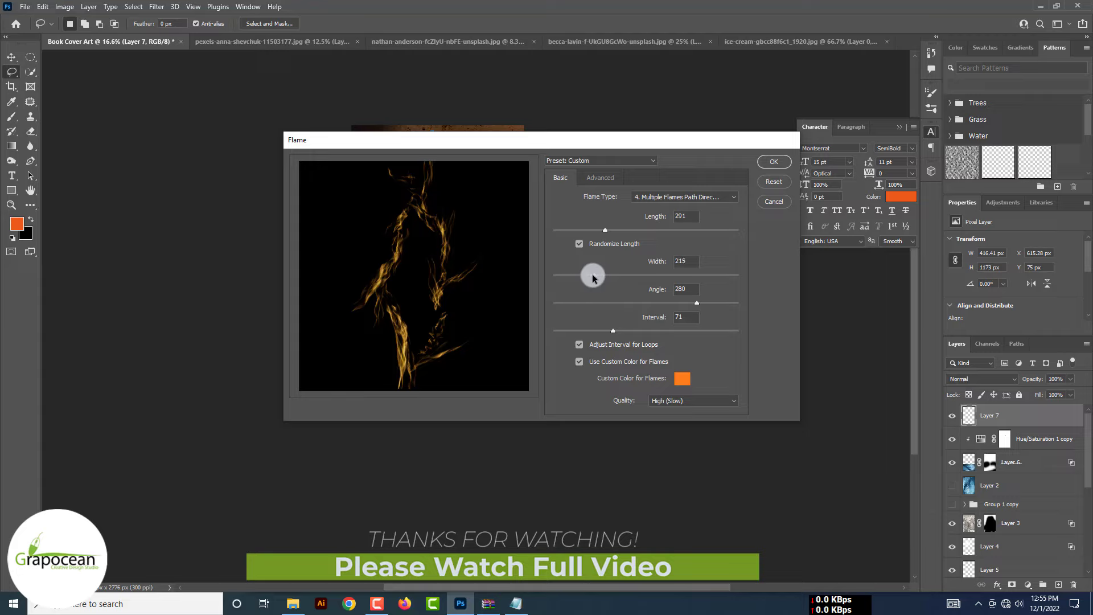
{"action": "left_click_drag", "start_coordinate": [593, 277], "coordinate": [561, 278]}
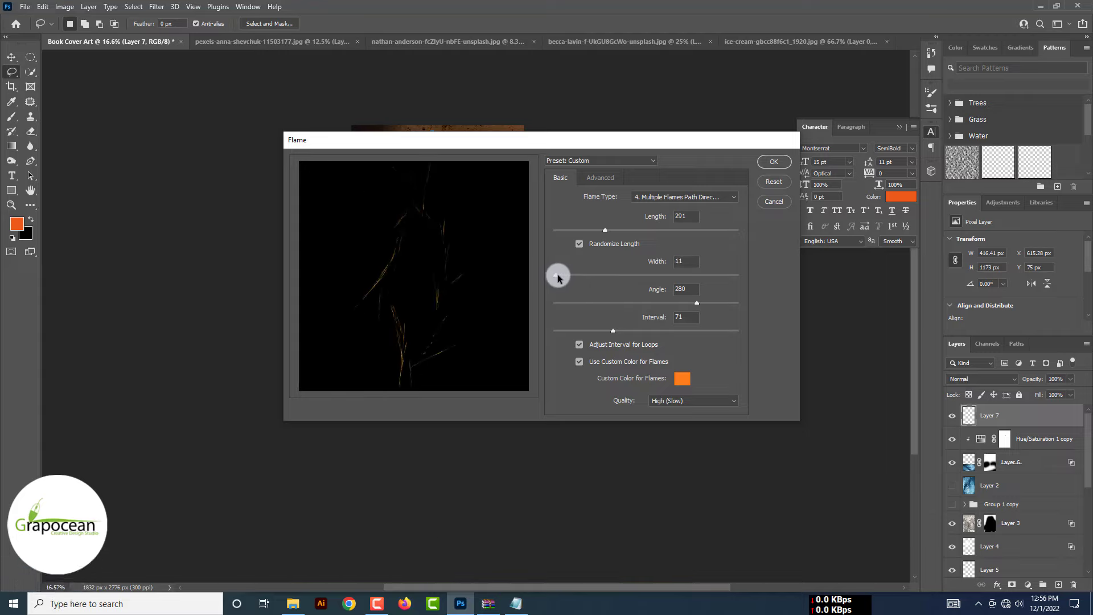
{"action": "left_click_drag", "start_coordinate": [557, 277], "coordinate": [560, 278]}
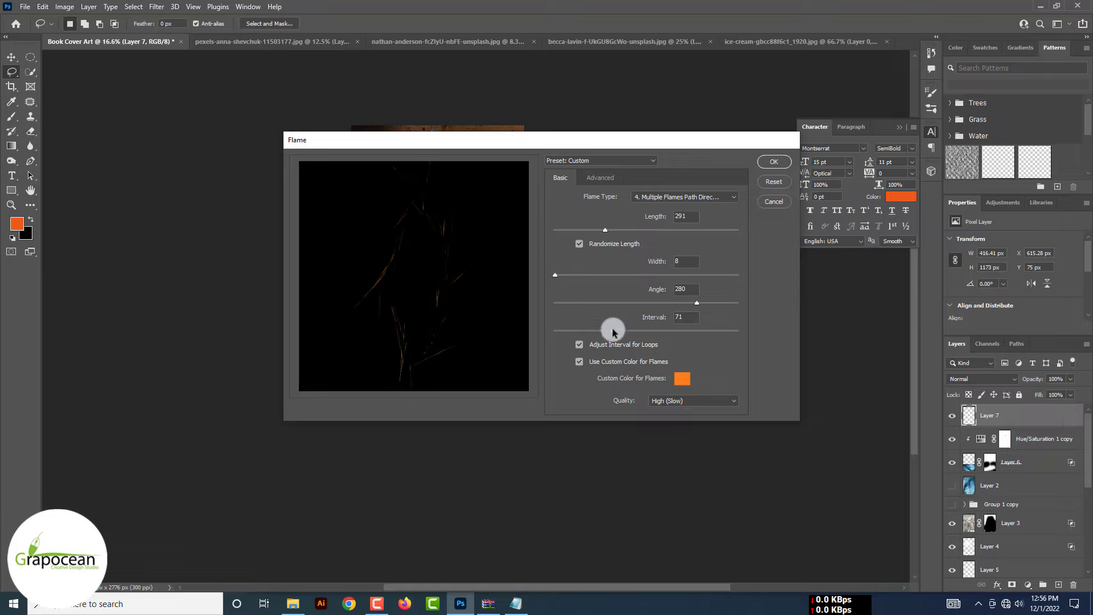
{"action": "left_click_drag", "start_coordinate": [613, 332], "coordinate": [659, 333]}
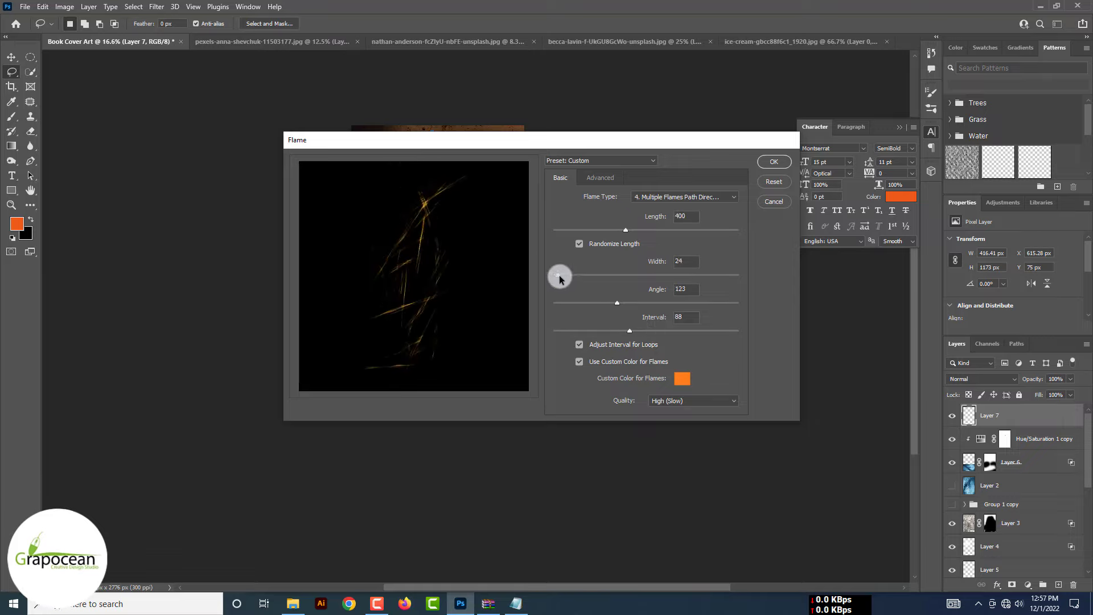
{"action": "left_click_drag", "start_coordinate": [561, 278], "coordinate": [557, 277]}
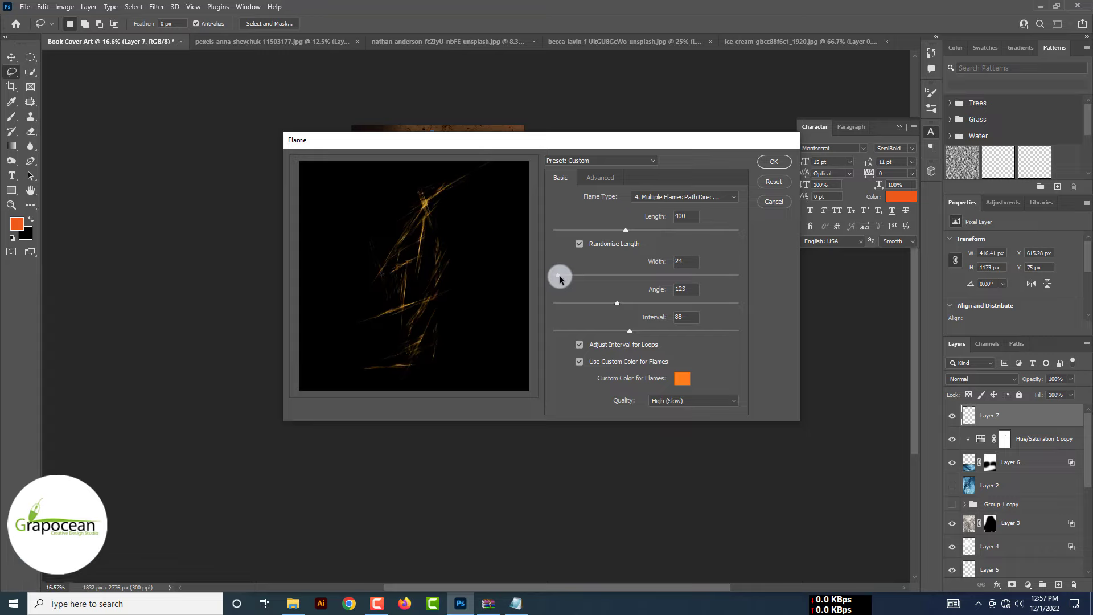
{"action": "left_click", "coordinate": [772, 163]}
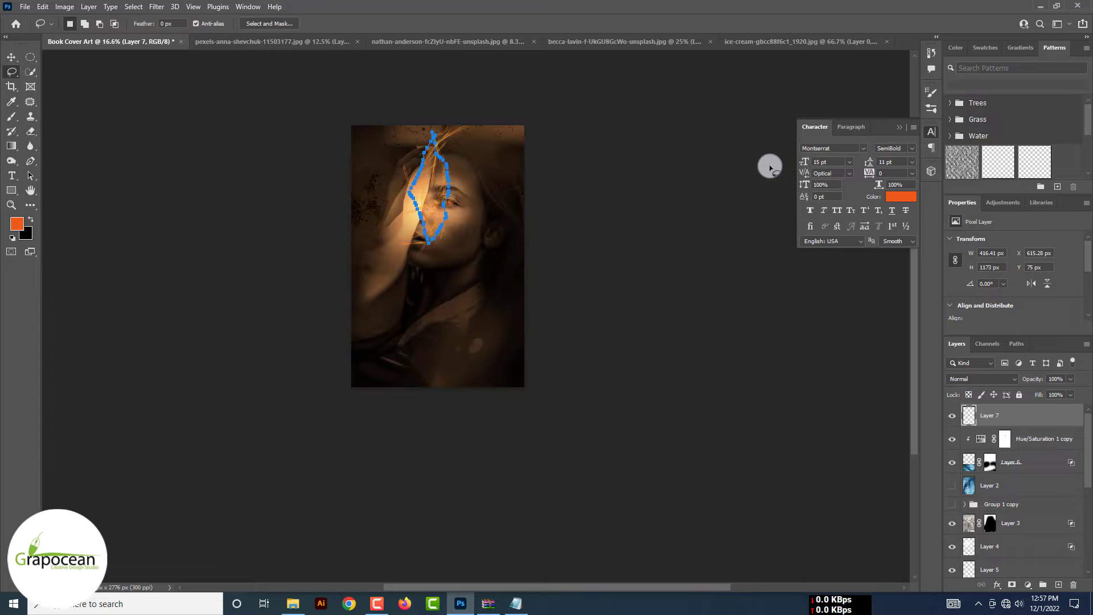
Hide the work path and scale the Layer 7 flames across the right side of the portrait.
{"action": "key", "text": "v"}
{"action": "left_click", "coordinate": [314, 181]}
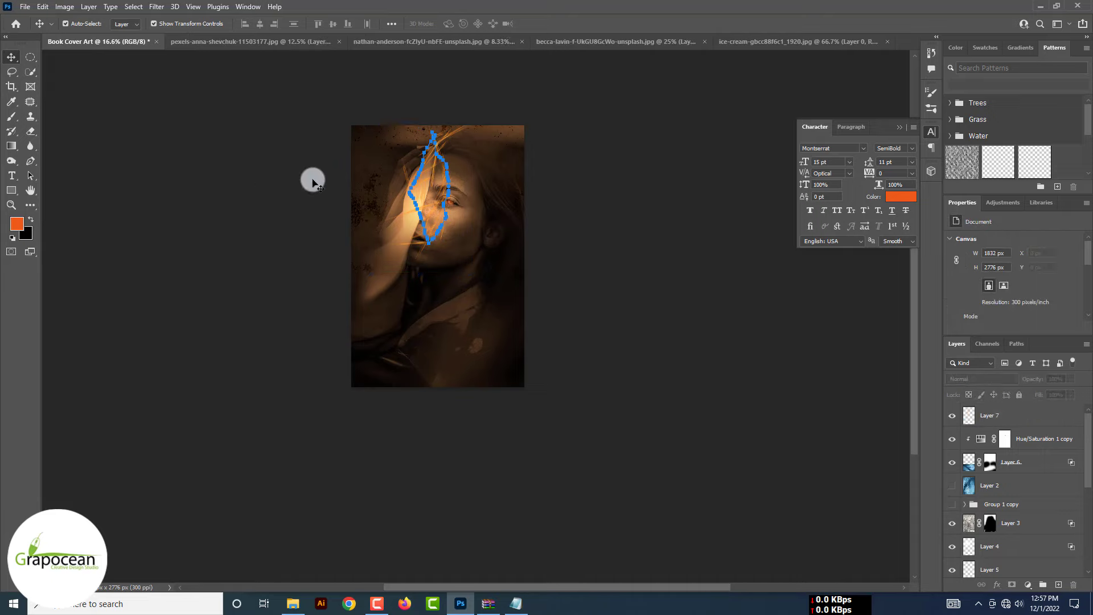
{"action": "left_click", "coordinate": [1016, 343]}
{"action": "left_click", "coordinate": [1012, 398]}
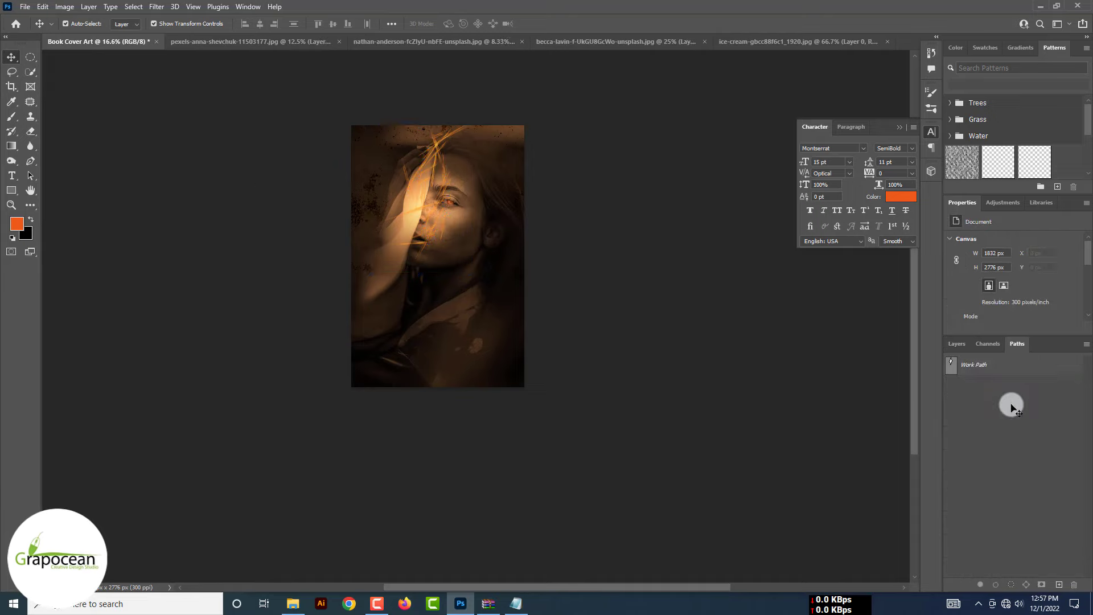
{"action": "left_click", "coordinate": [457, 188]}
{"action": "mouse_move", "coordinate": [521, 287]}
{"action": "left_mouse_down"}
{"action": "mouse_move", "coordinate": [551, 279]}
{"action": "mouse_move", "coordinate": [537, 297]}
{"action": "left_mouse_up"}
{"action": "left_click_drag", "start_coordinate": [587, 370], "coordinate": [571, 332]}
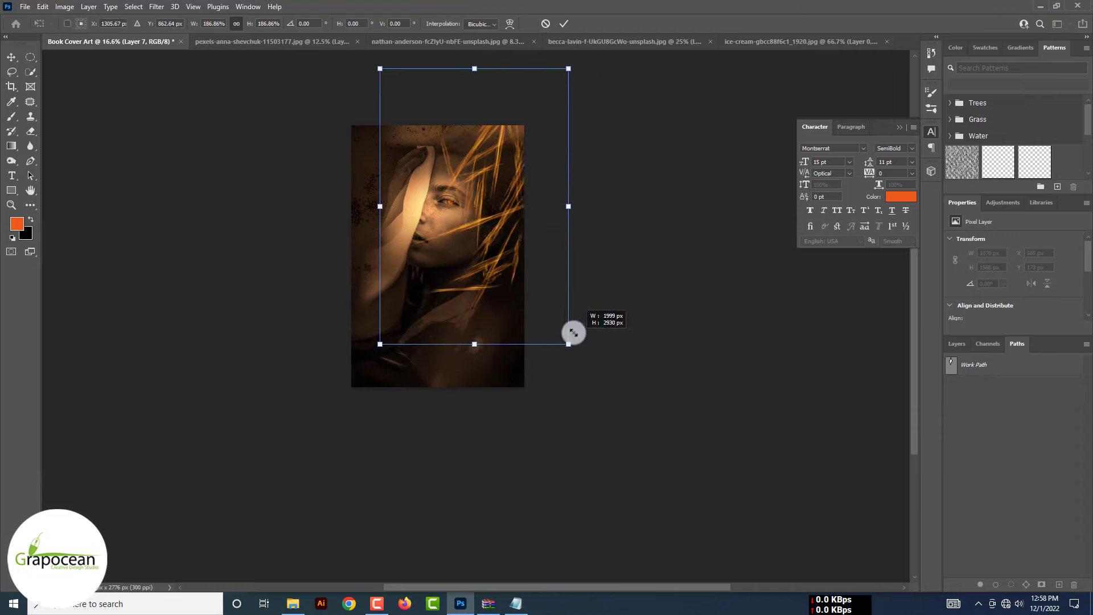
{"action": "left_click", "coordinate": [564, 23]}
Reselect the flame layer Layer 7 in the Layers panel.
{"action": "left_click", "coordinate": [655, 297]}
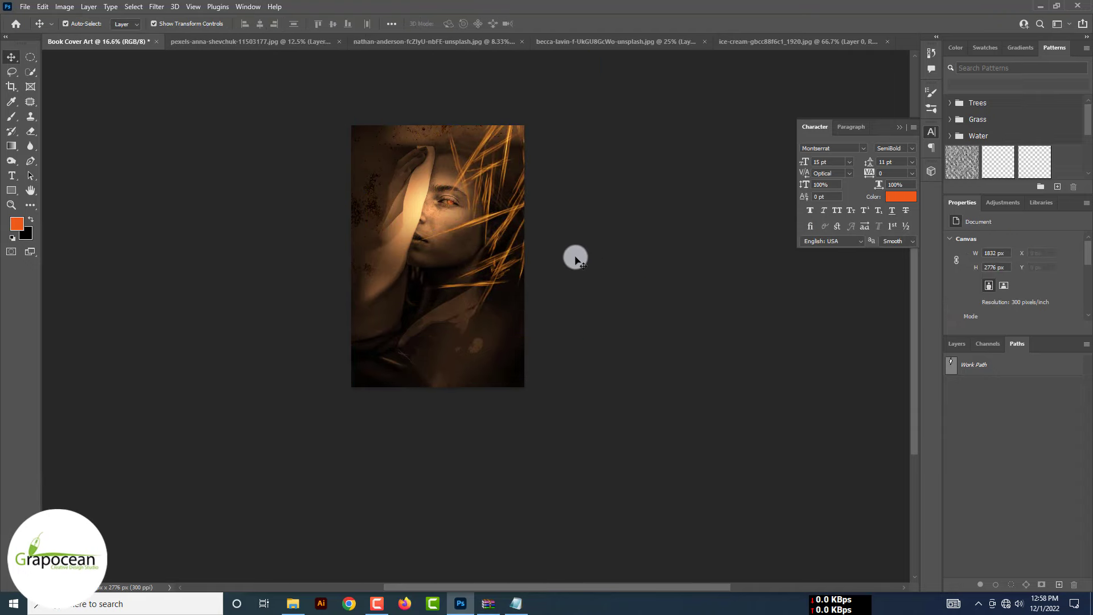
{"action": "left_click", "coordinate": [511, 229]}
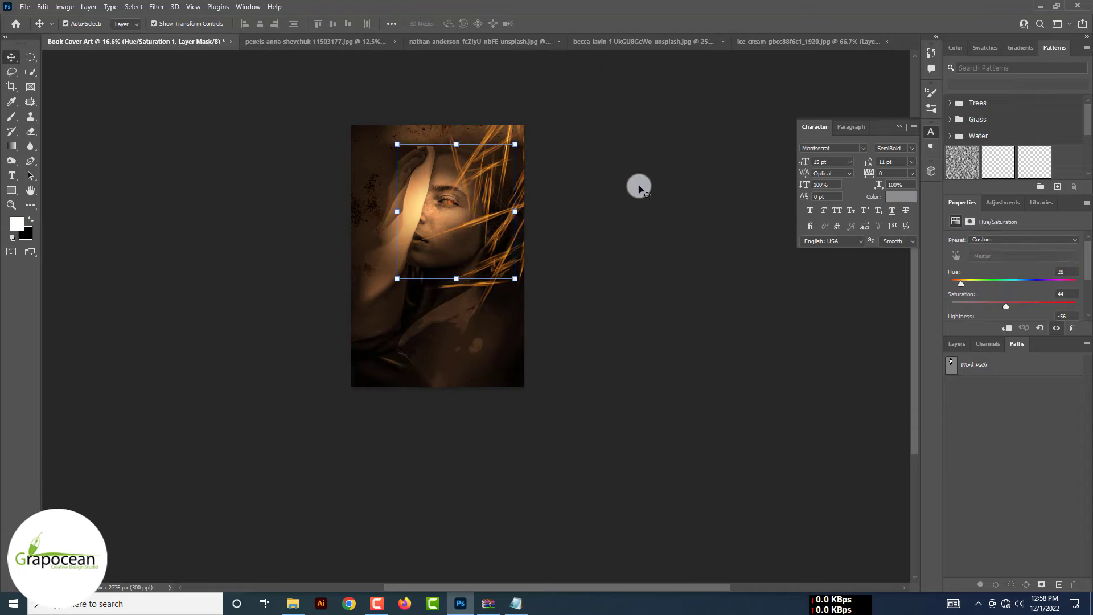
{"action": "left_click", "coordinate": [493, 124]}
{"action": "left_click", "coordinate": [508, 145]}
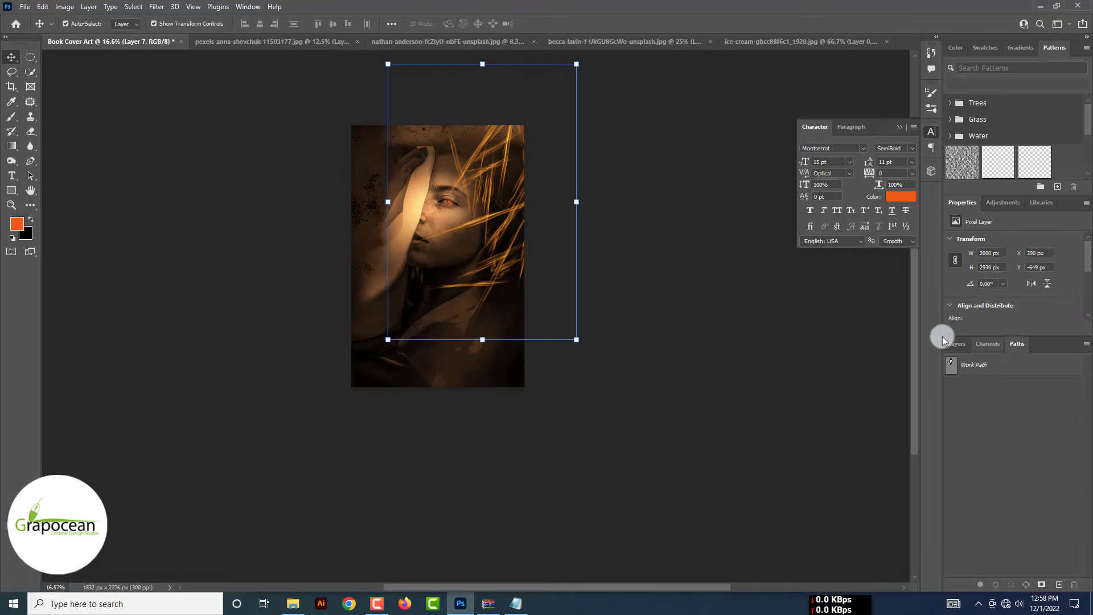
{"action": "left_click", "coordinate": [958, 343]}
{"action": "left_click", "coordinate": [572, 283]}
{"action": "left_click", "coordinate": [489, 217]}
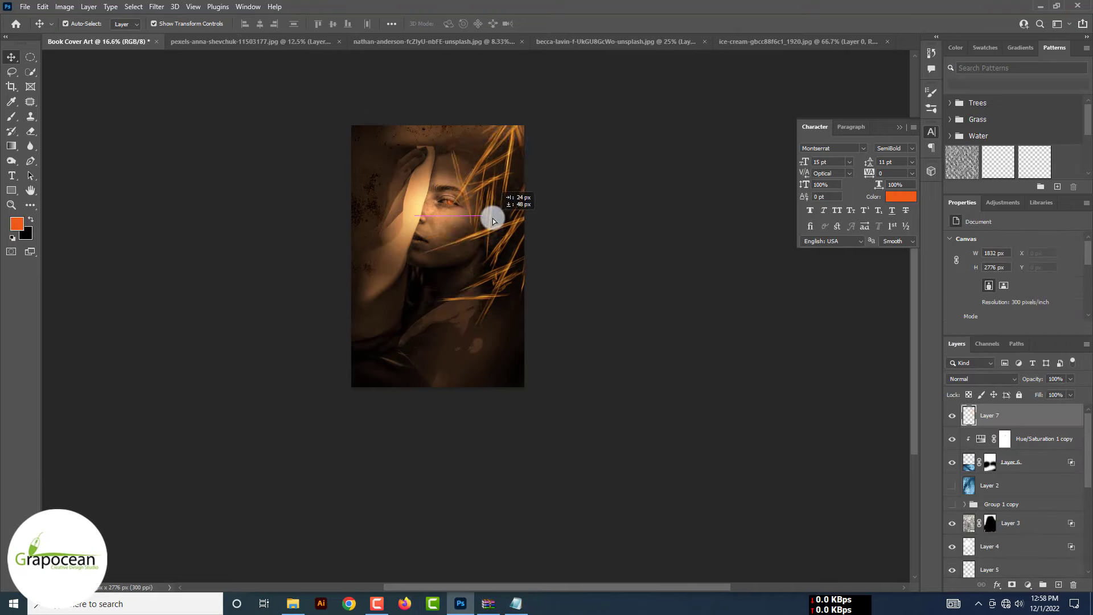
{"action": "left_click", "coordinate": [156, 6]}
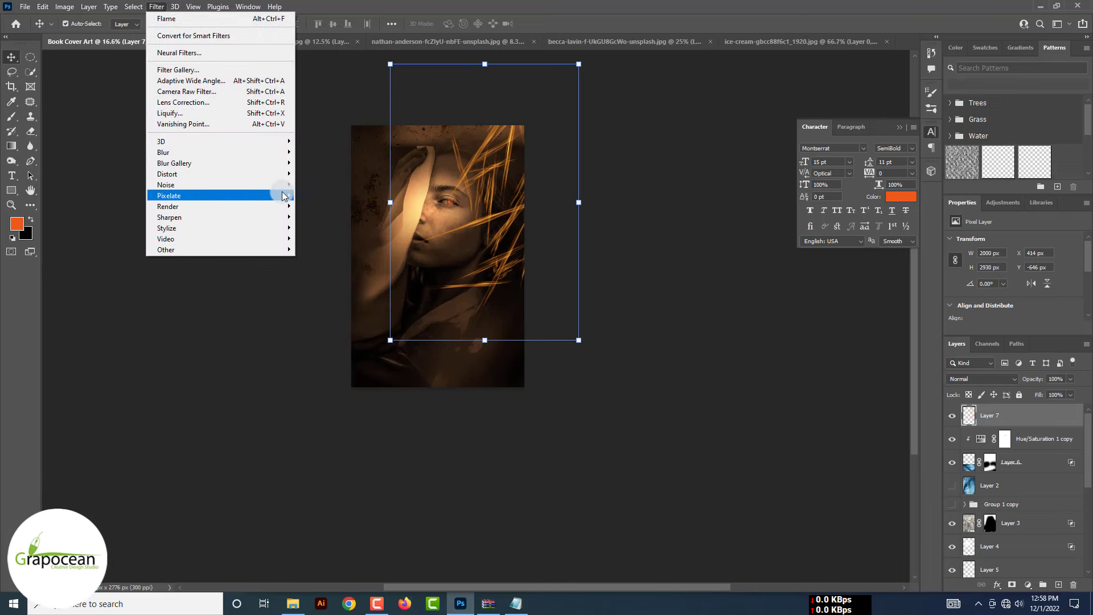
Curl the flame strands with a shorter-wavelength Wave filter, then duplicate them as Layer 7 copy.
{"action": "key", "text": "Up"}
{"action": "key", "text": "Up"}
{"action": "key", "text": "Up"}
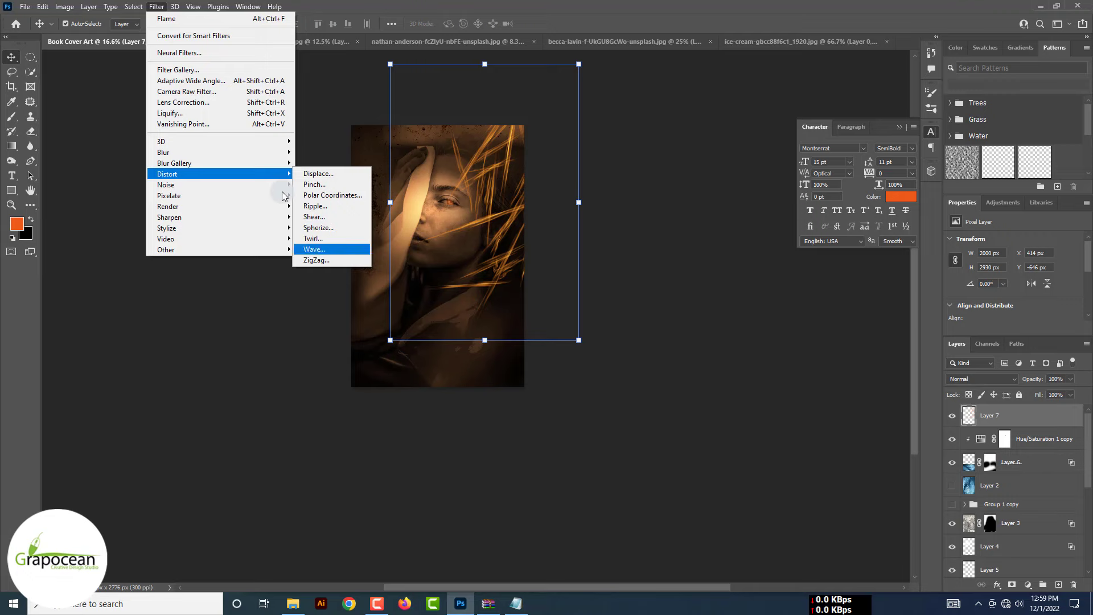
{"action": "left_click", "coordinate": [329, 250]}
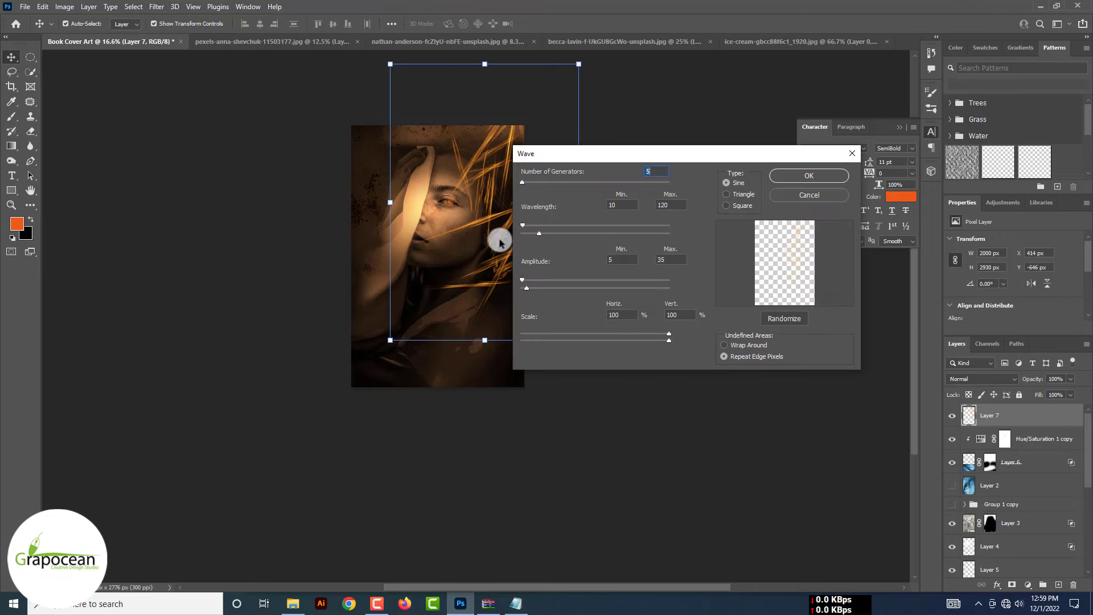
{"action": "left_click_drag", "start_coordinate": [554, 235], "coordinate": [556, 238]}
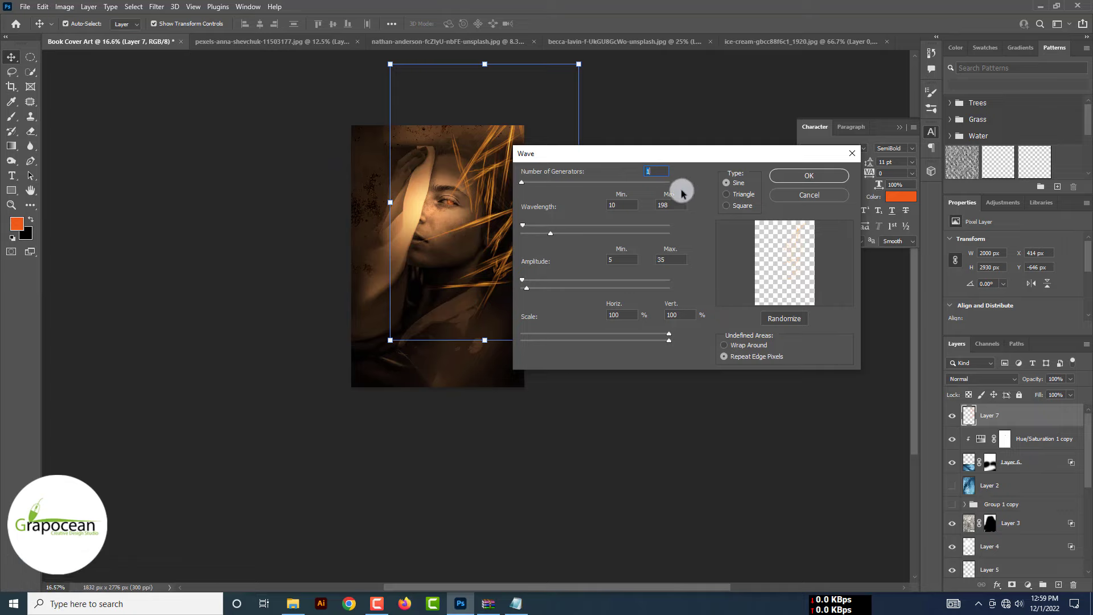
{"action": "left_click", "coordinate": [808, 176]}
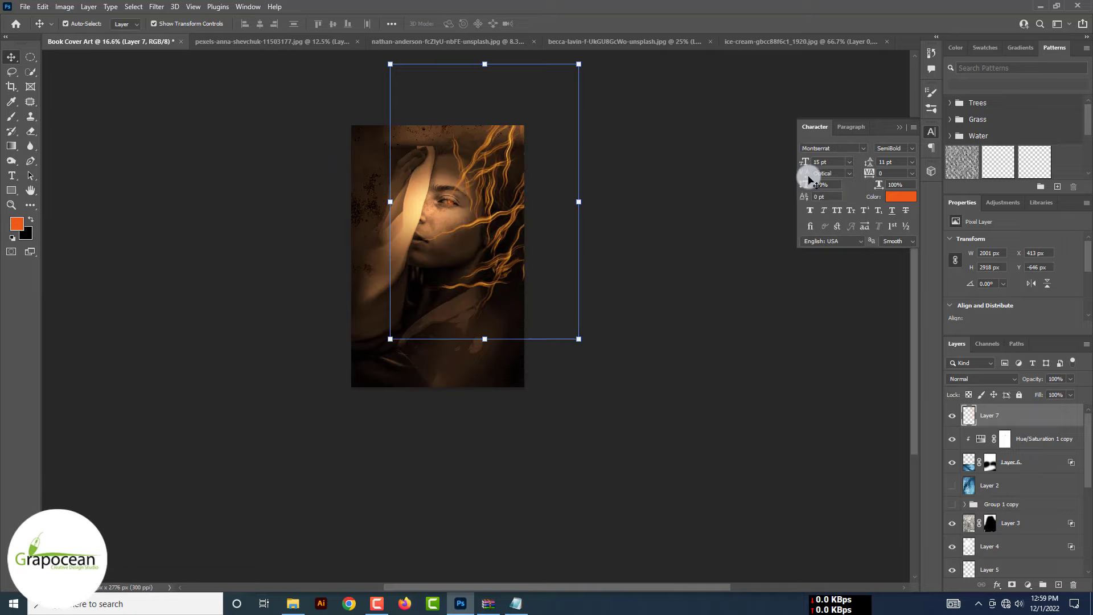
{"action": "scroll", "coordinate": [449, 216], "scroll_direction": "up", "scroll_amount": 2}
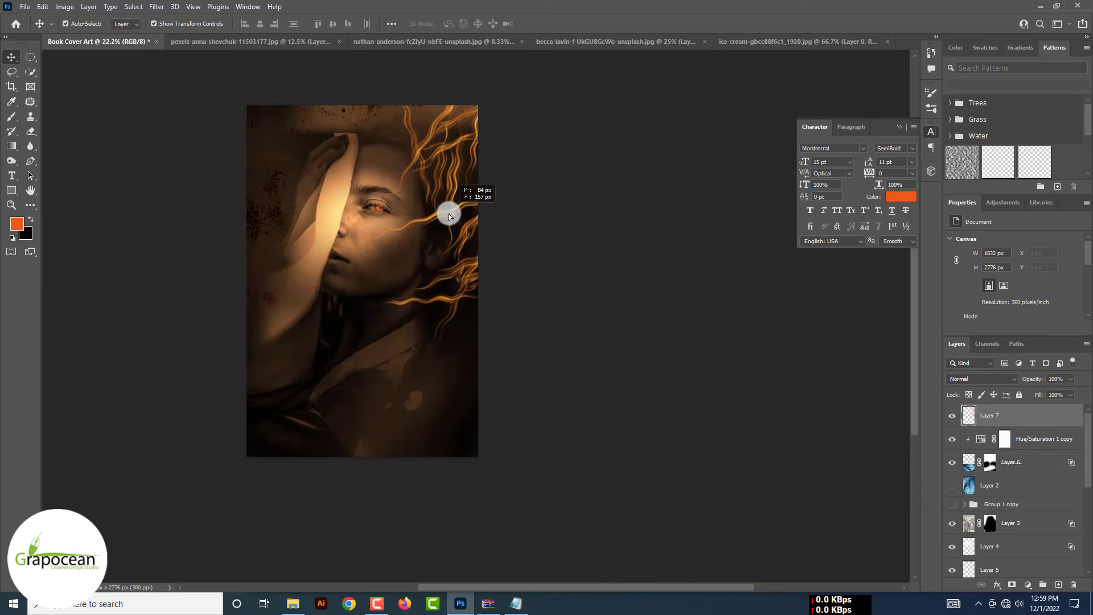
{"action": "left_click_drag", "start_coordinate": [449, 216], "coordinate": [464, 208]}
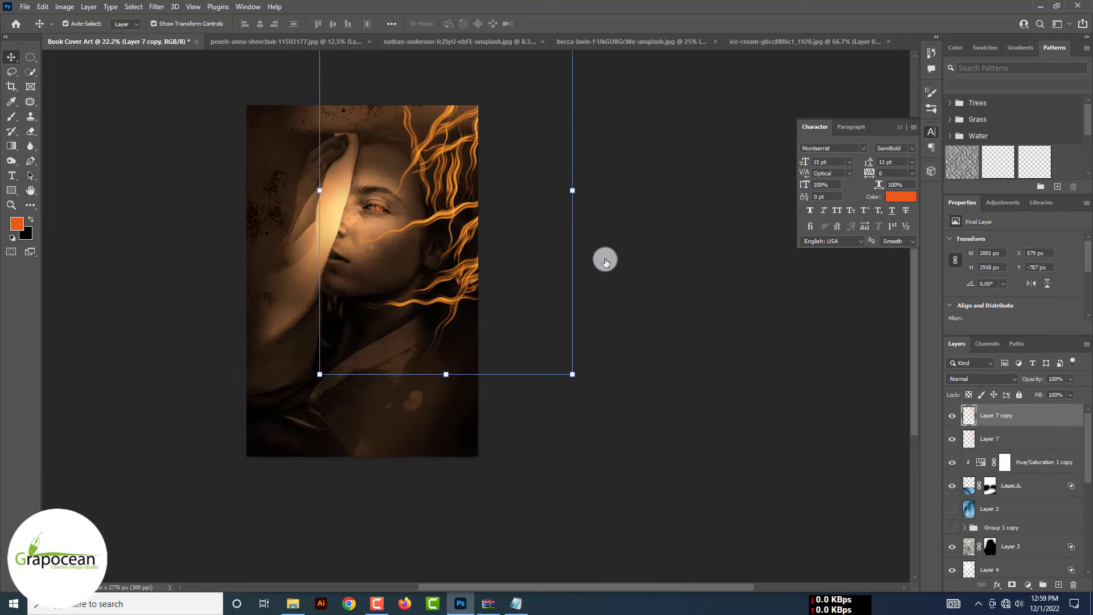
Apply a Gaussian Blur of radius 34.6 to the Layer 7 copy strands.
{"action": "right_click", "coordinate": [1035, 416]}
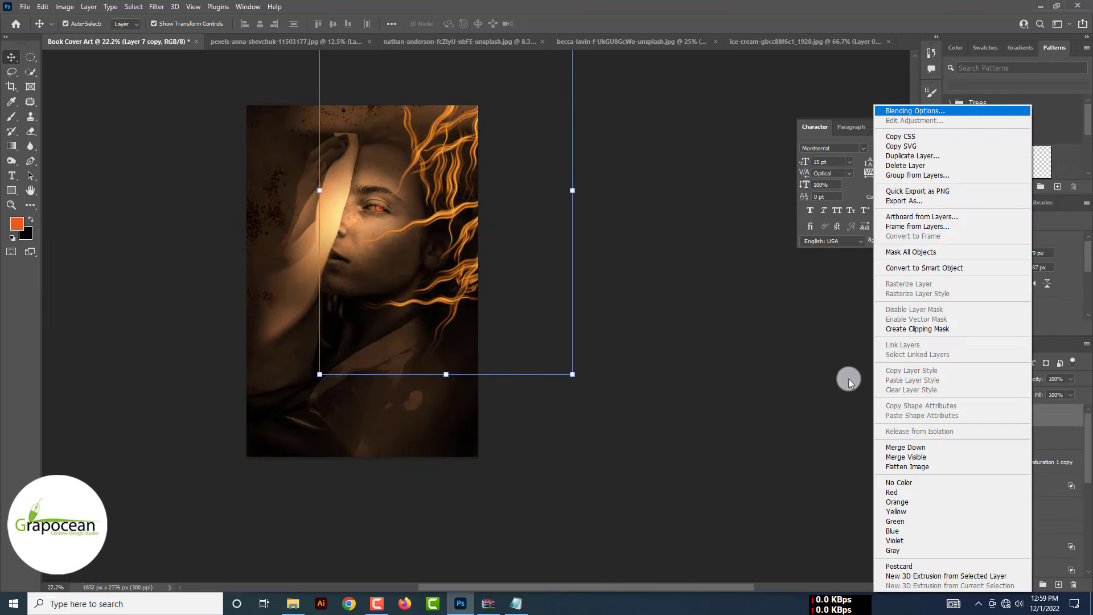
{"action": "left_click", "coordinate": [695, 349]}
{"action": "left_click", "coordinate": [154, 7]}
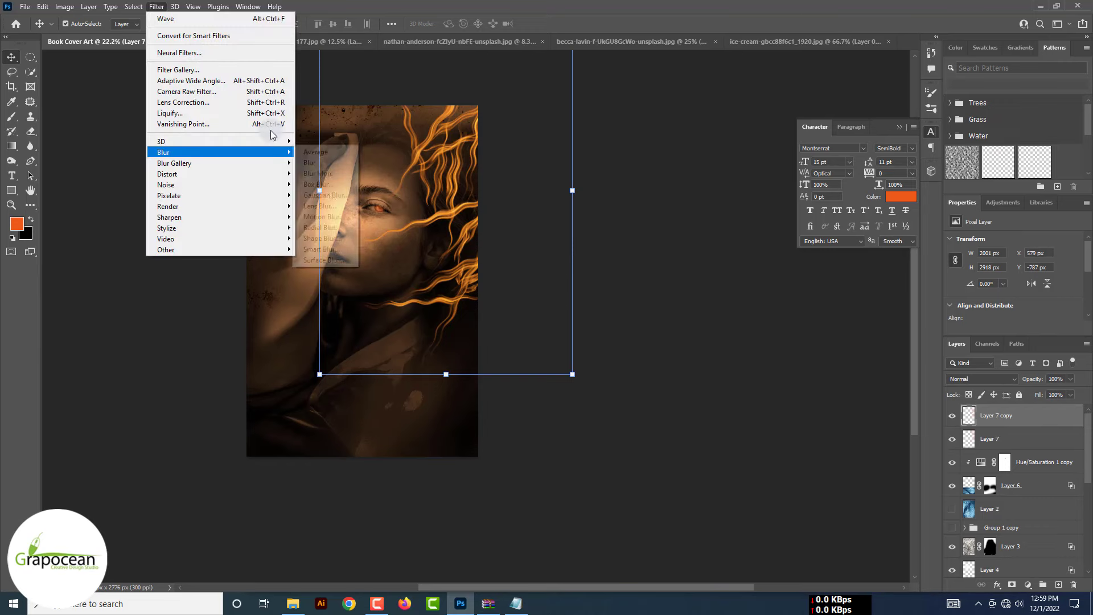
{"action": "left_click", "coordinate": [327, 195]}
{"action": "left_click_drag", "start_coordinate": [818, 418], "coordinate": [848, 419]}
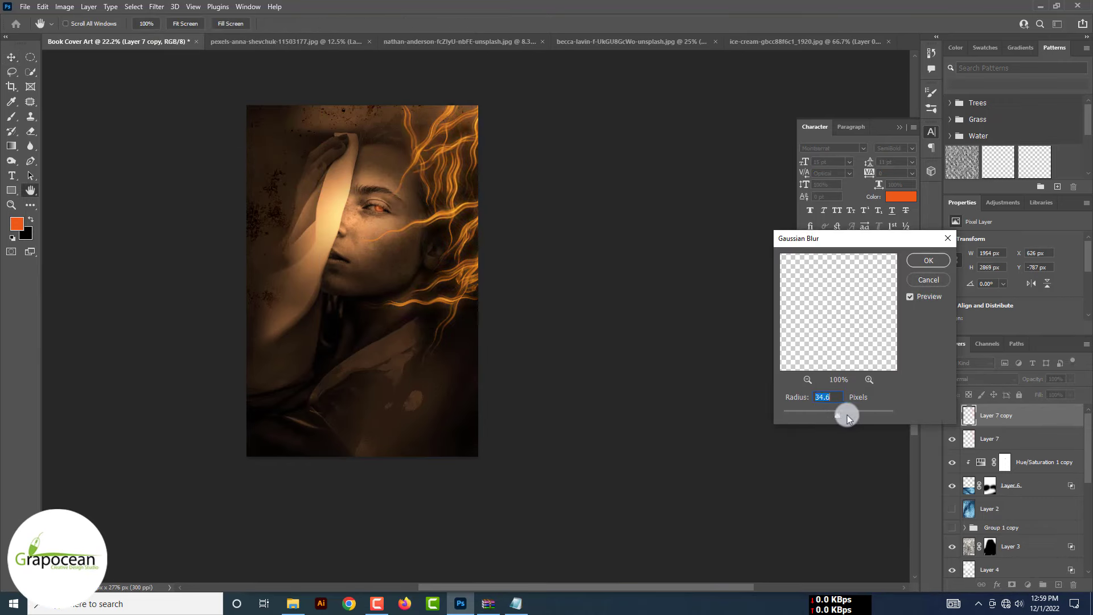
{"action": "left_click", "coordinate": [929, 260]}
Exclude the green channel in Blending Options and set the copy to Linear Dodge (Add).
{"action": "key", "text": "v"}
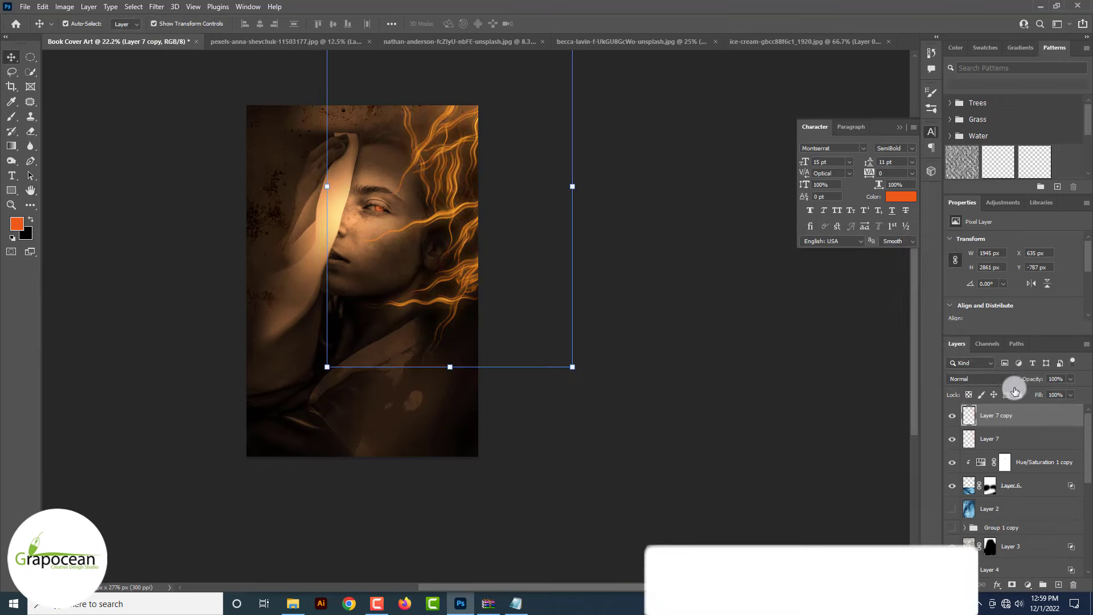
{"action": "right_click", "coordinate": [1001, 415]}
{"action": "left_click", "coordinate": [944, 111]}
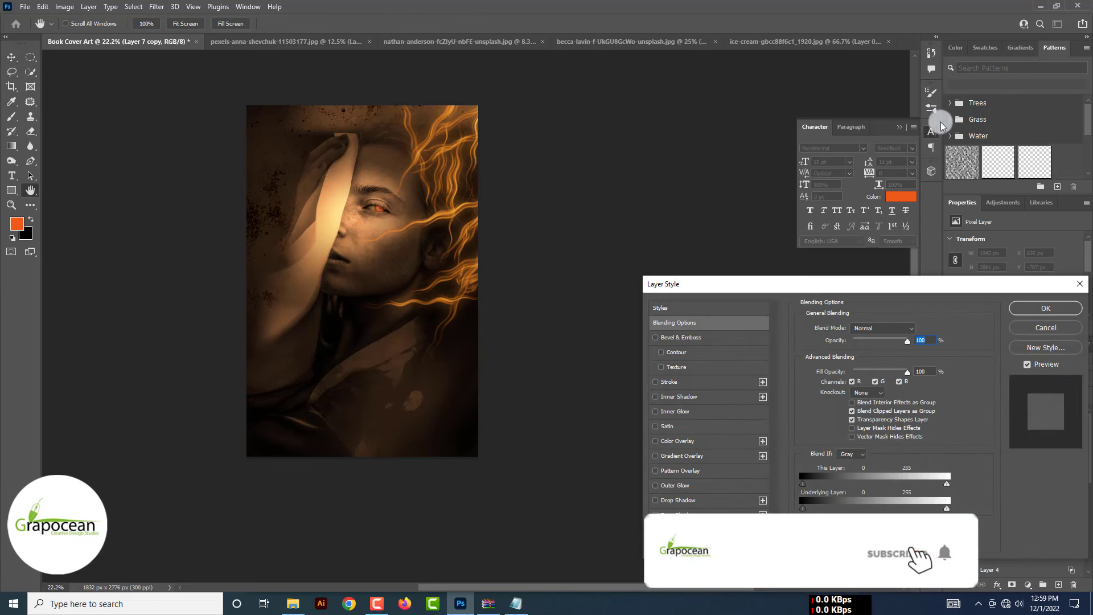
{"action": "left_click", "coordinate": [860, 382]}
{"action": "left_click", "coordinate": [875, 382]}
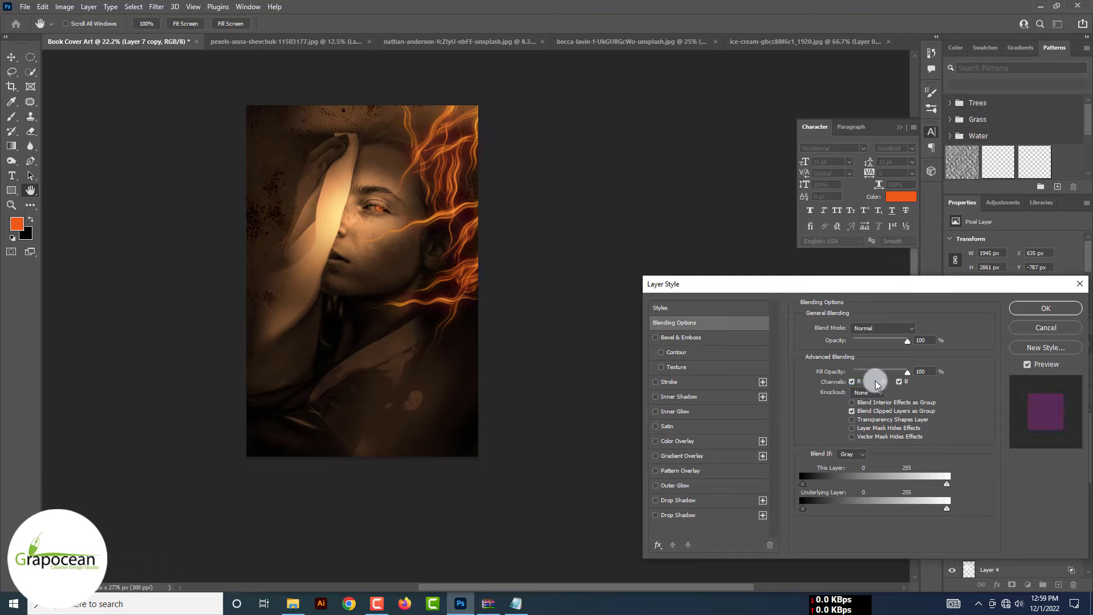
{"action": "left_click", "coordinate": [1058, 308]}
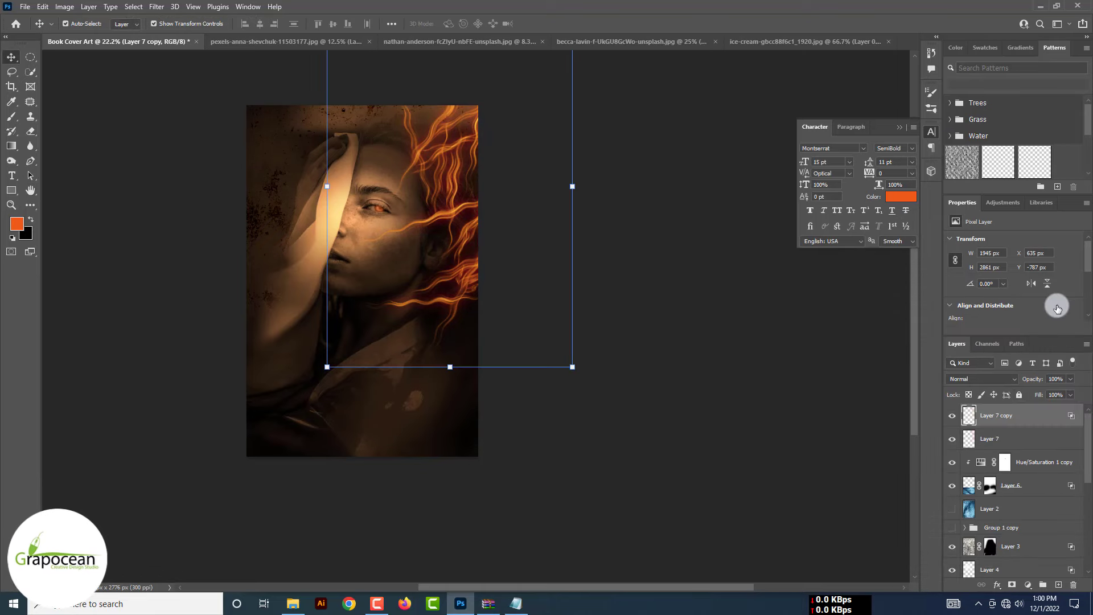
{"action": "left_click", "coordinate": [980, 379]}
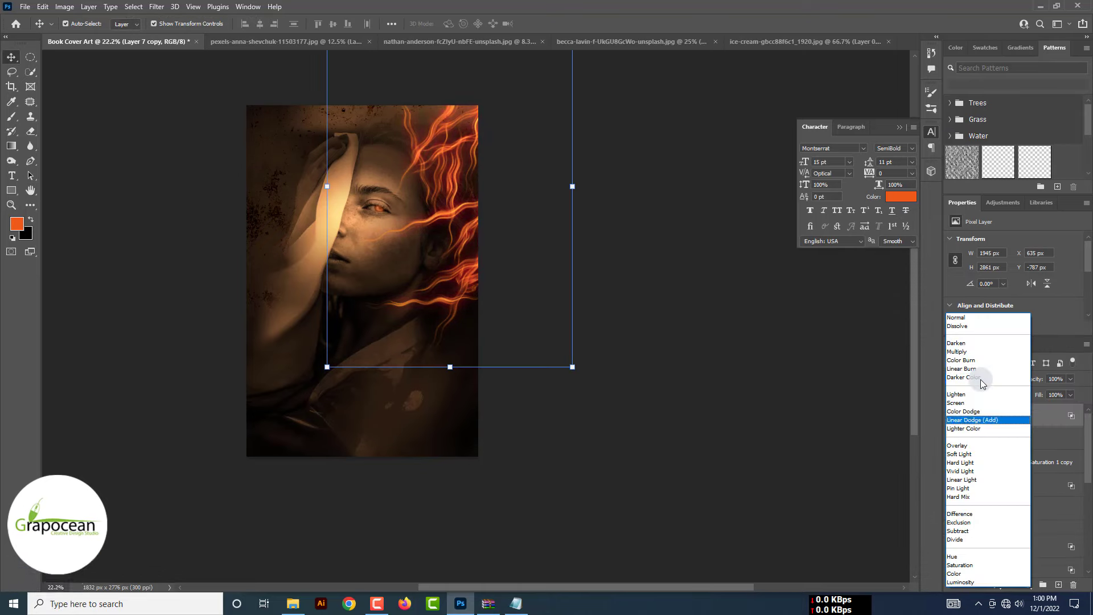
{"action": "left_click", "coordinate": [996, 421]}
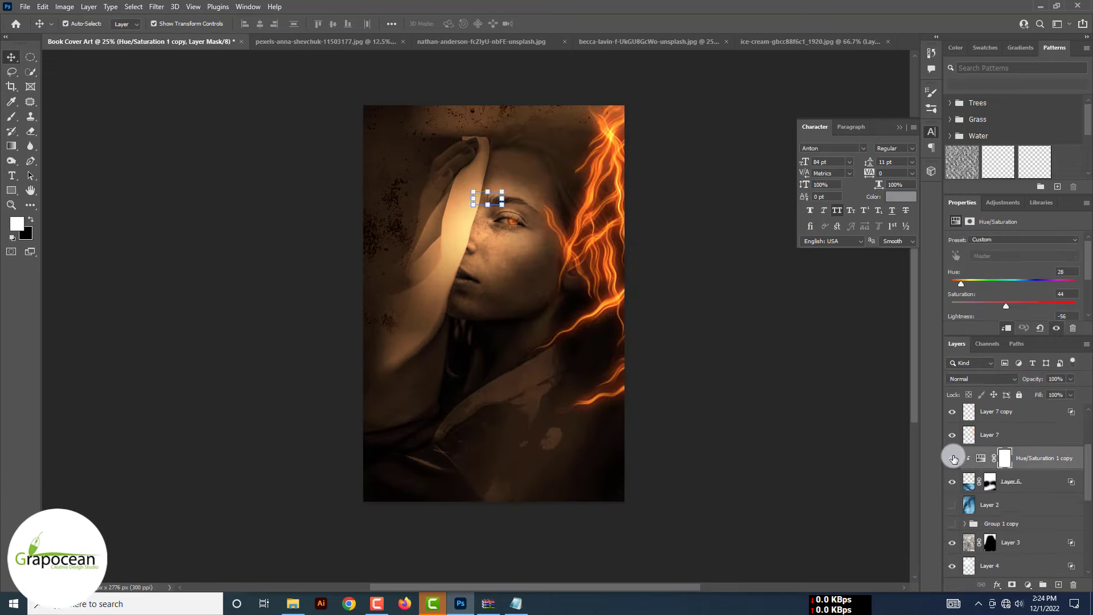
Tint the whole cover fiery orange with Hue/Saturation 1 at hue 25, saturation 76.
{"action": "scroll", "coordinate": [953, 459], "scroll_direction": "up", "scroll_amount": 2}
{"action": "scroll", "coordinate": [953, 452], "scroll_direction": "up", "scroll_amount": 2}
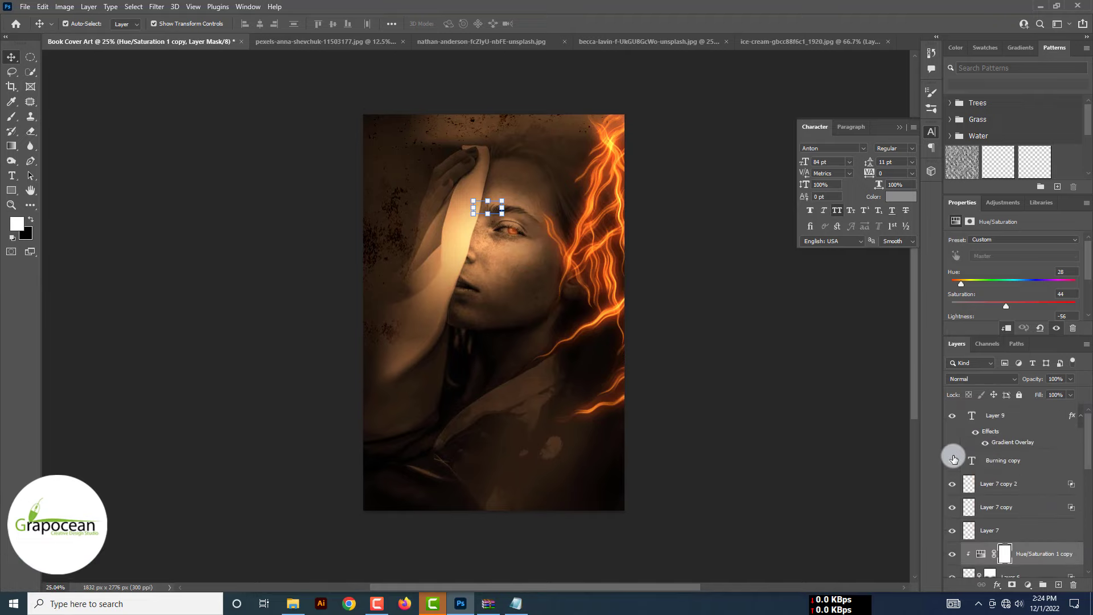
{"action": "scroll", "coordinate": [953, 442], "scroll_direction": "up", "scroll_amount": 2}
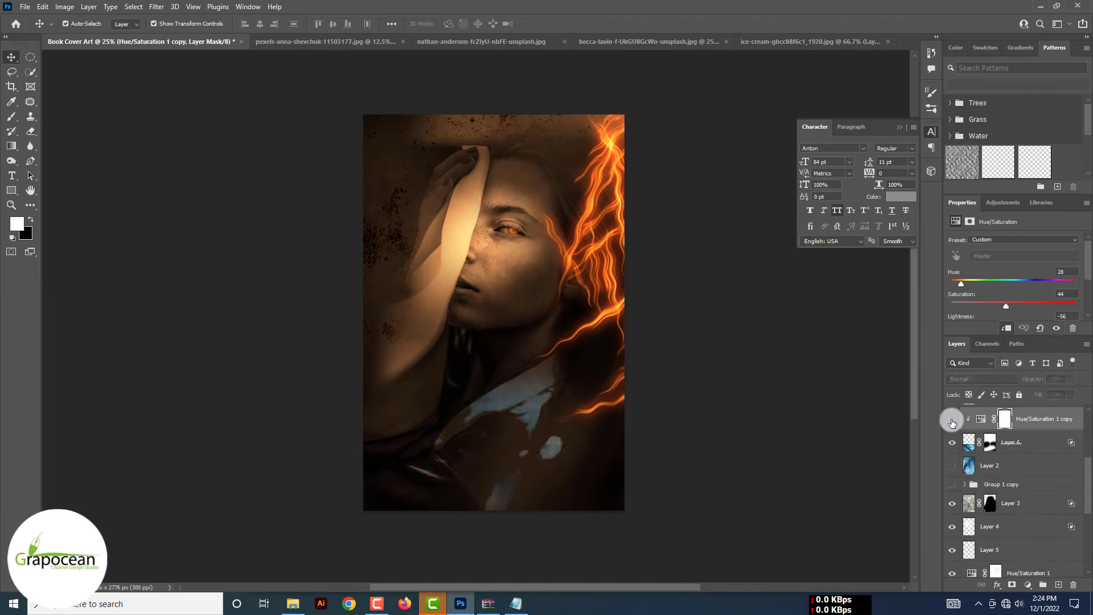
{"action": "scroll", "coordinate": [952, 421], "scroll_direction": "down", "scroll_amount": 3}
{"action": "left_click", "coordinate": [970, 484]}
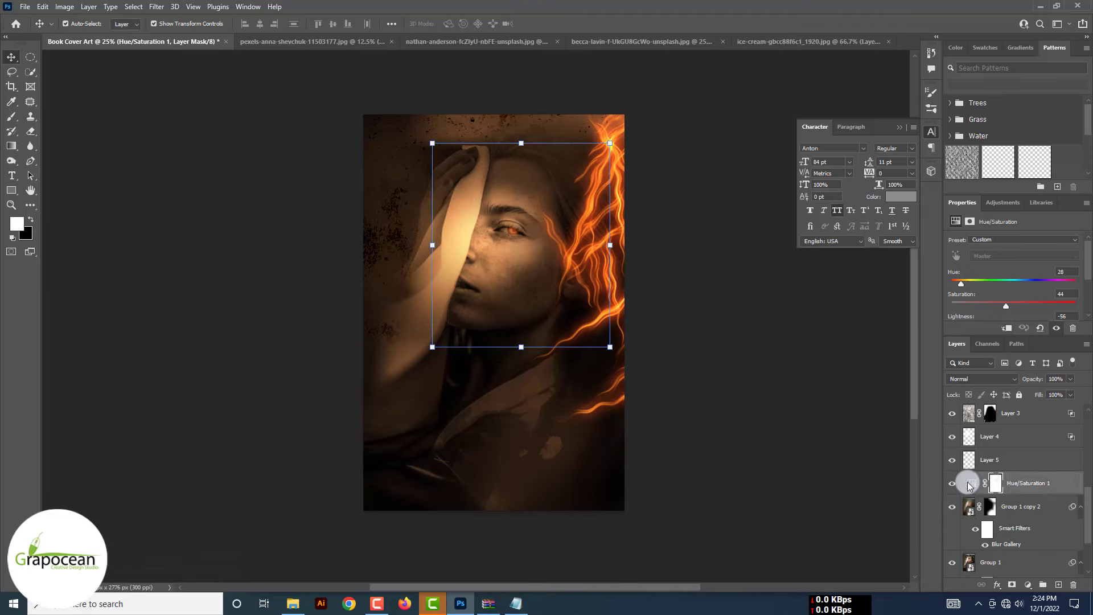
{"action": "mouse_move", "coordinate": [962, 284]}
{"action": "left_mouse_down"}
{"action": "mouse_move", "coordinate": [1049, 289]}
{"action": "mouse_move", "coordinate": [1036, 303]}
{"action": "mouse_move", "coordinate": [1020, 287]}
{"action": "mouse_move", "coordinate": [953, 292]}
{"action": "mouse_move", "coordinate": [1052, 308]}
{"action": "mouse_move", "coordinate": [960, 308]}
{"action": "left_mouse_up"}
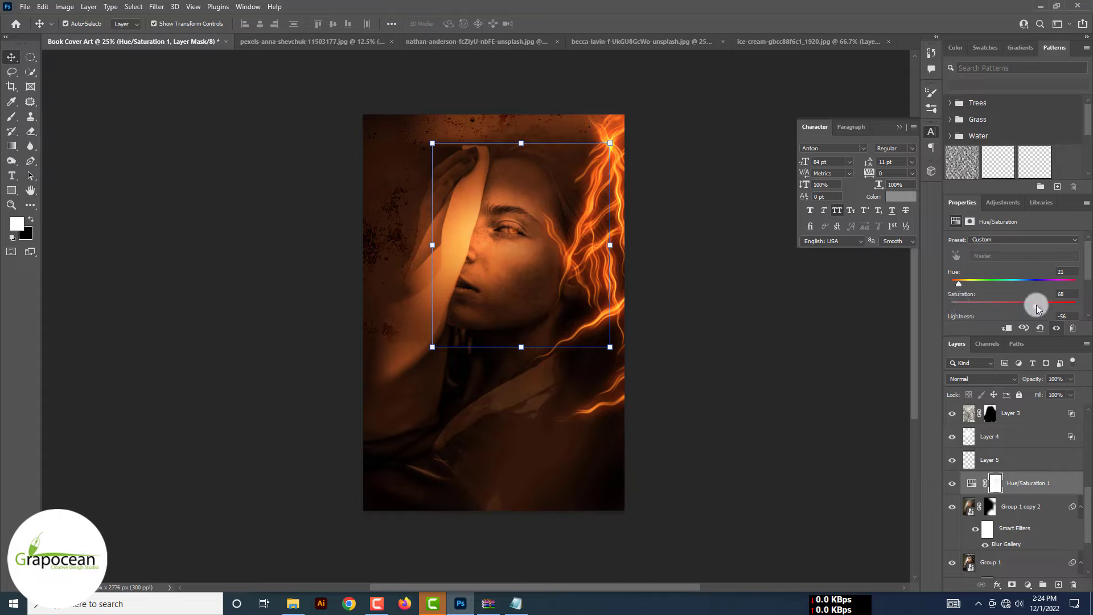
{"action": "left_click_drag", "start_coordinate": [984, 308], "coordinate": [1046, 308]}
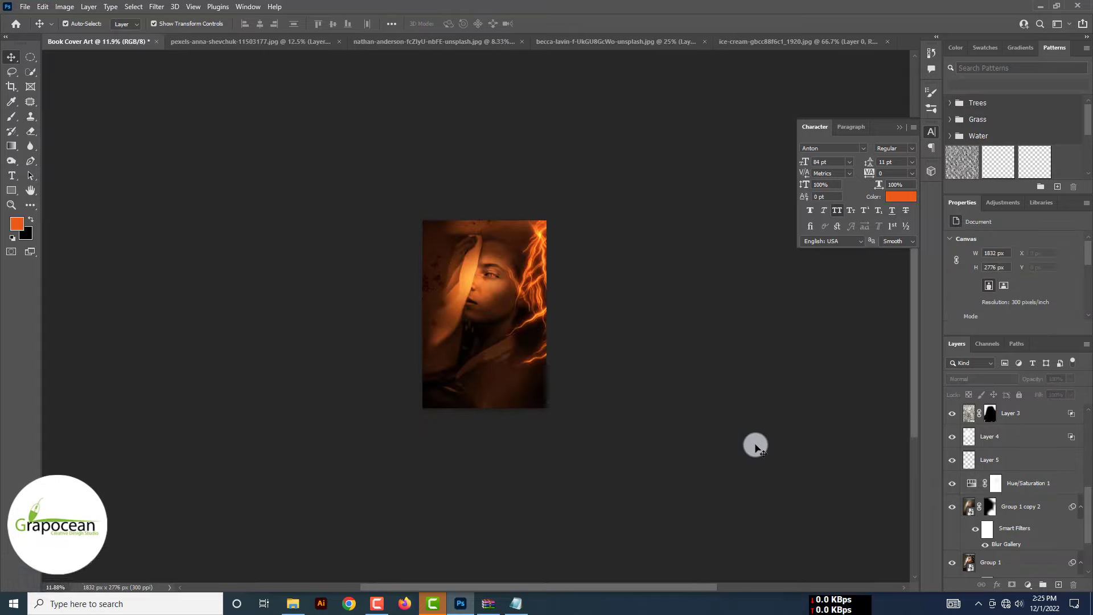
Move the Layer 4 overlay texture over the face and zoom around to review the finished cover.
{"action": "scroll", "coordinate": [578, 436], "scroll_direction": "up", "scroll_amount": 1}
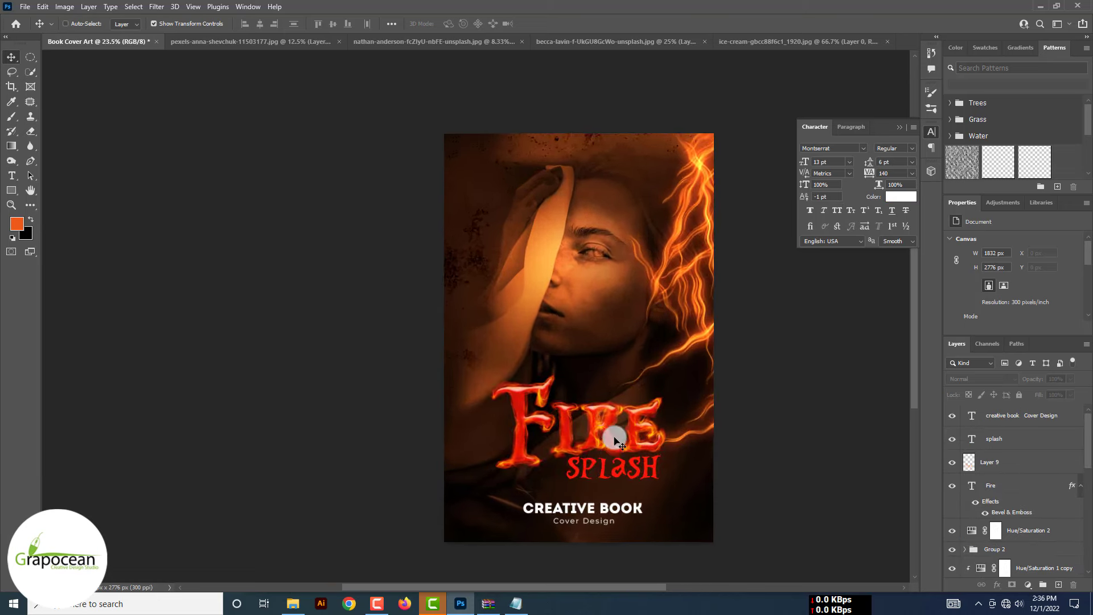
{"action": "scroll", "coordinate": [537, 344], "scroll_direction": "up", "scroll_amount": 3}
{"action": "left_click_drag", "start_coordinate": [490, 291], "coordinate": [667, 326]}
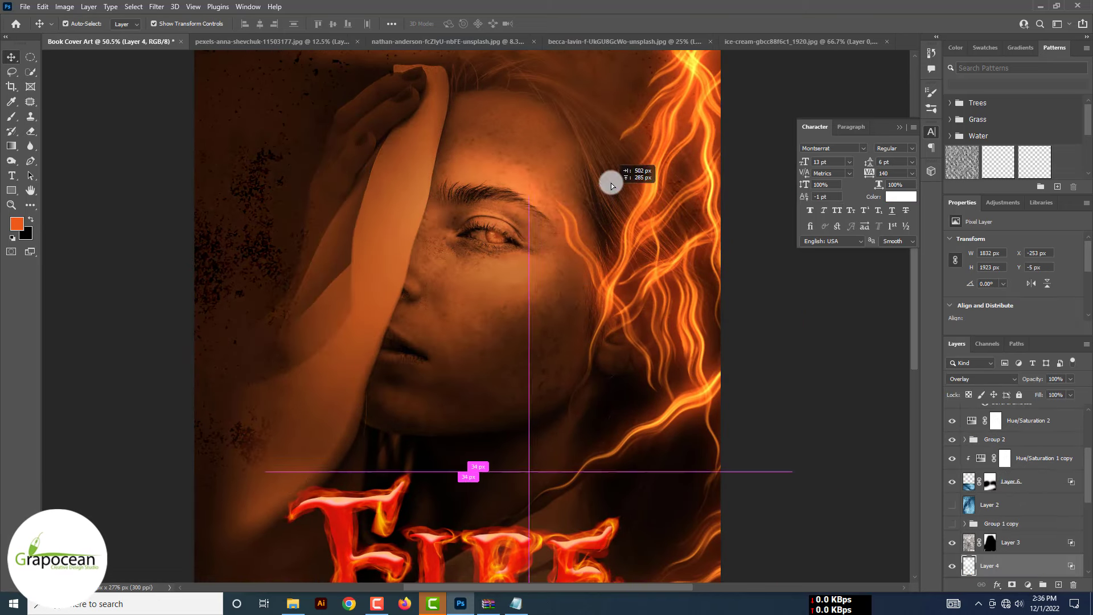
{"action": "scroll", "coordinate": [777, 373], "scroll_direction": "down", "scroll_amount": 3}
{"action": "scroll", "coordinate": [796, 386], "scroll_direction": "down", "scroll_amount": 2}
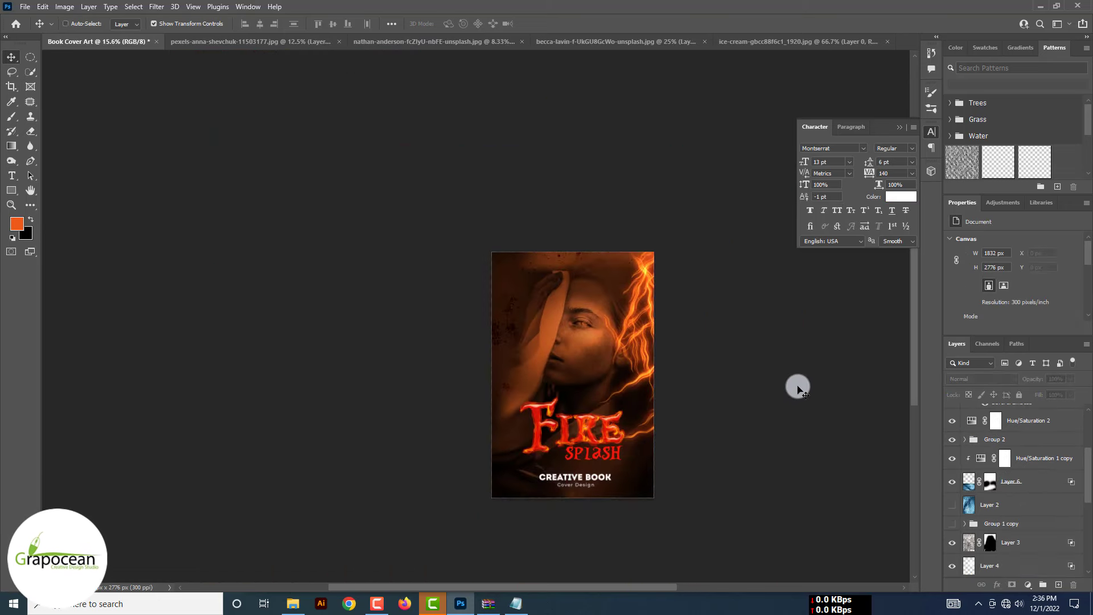
{"action": "scroll", "coordinate": [774, 406], "scroll_direction": "up", "scroll_amount": 2}
{"action": "scroll", "coordinate": [774, 406], "scroll_direction": "down", "scroll_amount": 2}
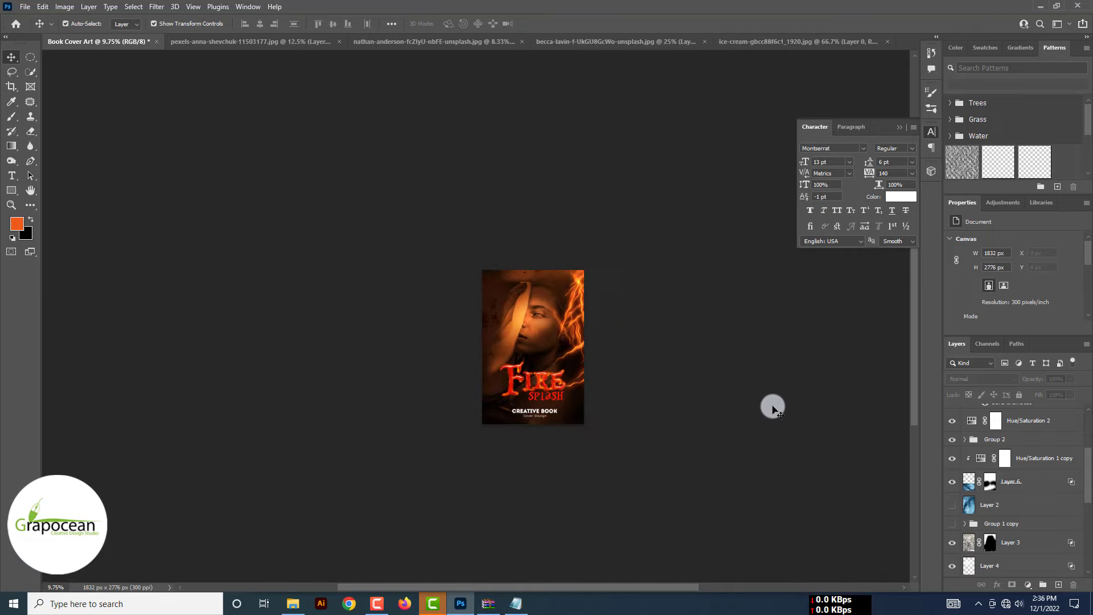
{"action": "scroll", "coordinate": [774, 406], "scroll_direction": "up", "scroll_amount": 1}
{"action": "scroll", "coordinate": [772, 407], "scroll_direction": "down", "scroll_amount": 1}
{"action": "scroll", "coordinate": [683, 349], "scroll_direction": "up", "scroll_amount": 4}
{"action": "scroll", "coordinate": [565, 279], "scroll_direction": "down", "scroll_amount": 3}
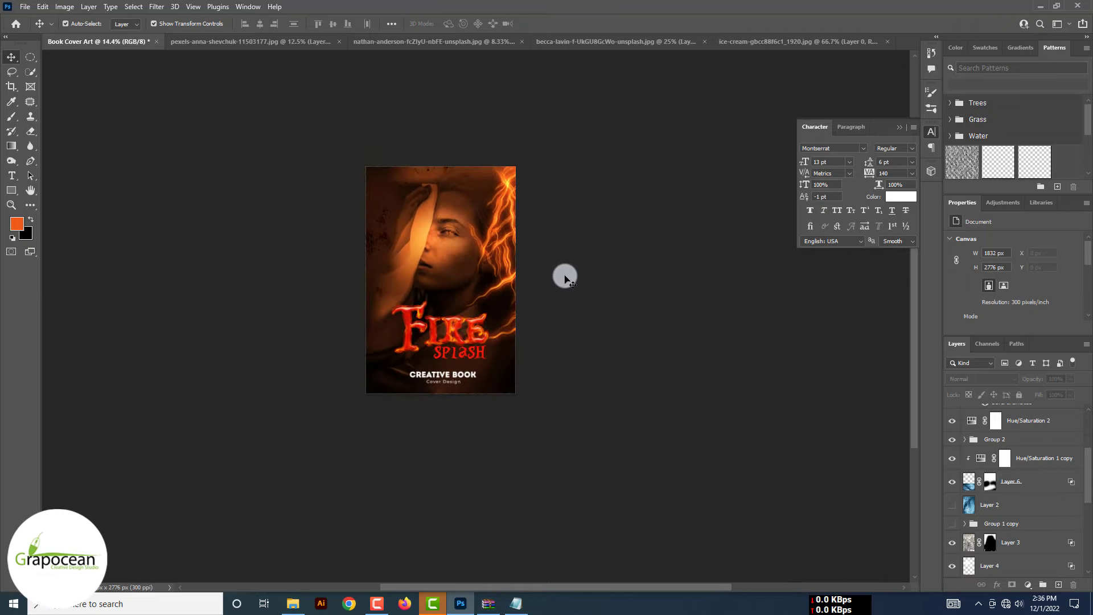
{"action": "scroll", "coordinate": [820, 89], "scroll_direction": "up", "scroll_amount": 4}
{"action": "scroll", "coordinate": [822, 87], "scroll_direction": "down", "scroll_amount": 3}
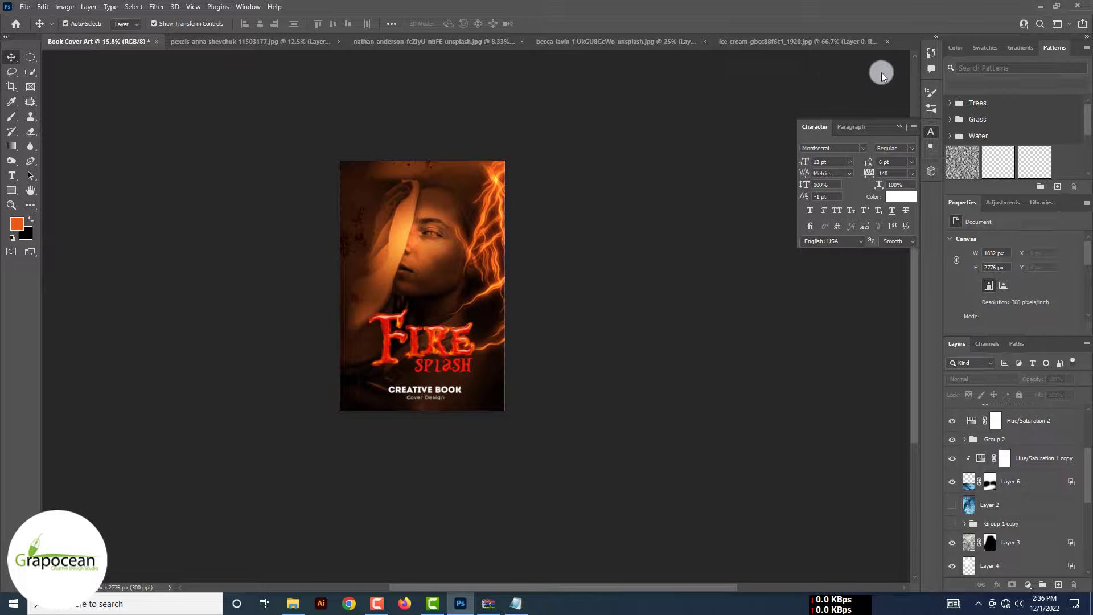